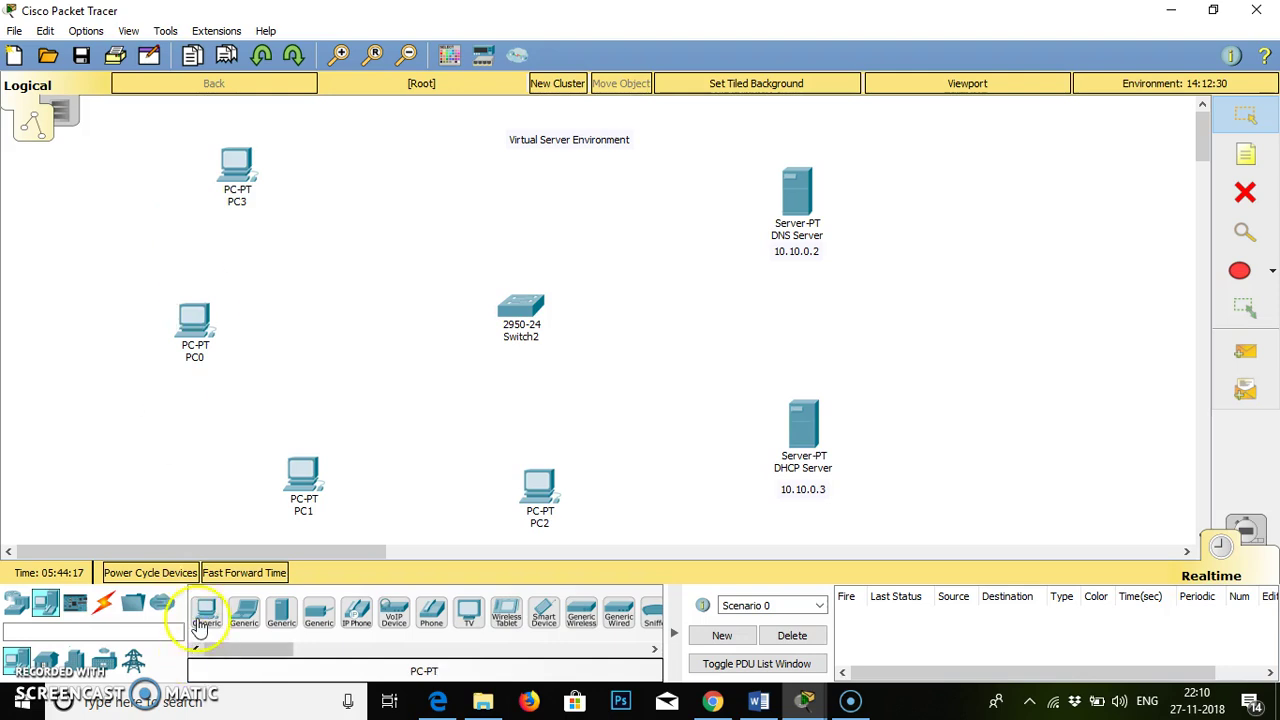
Place a generic PC below PC0 in the workspace and delete it again.
click(200, 620)
click(184, 442)
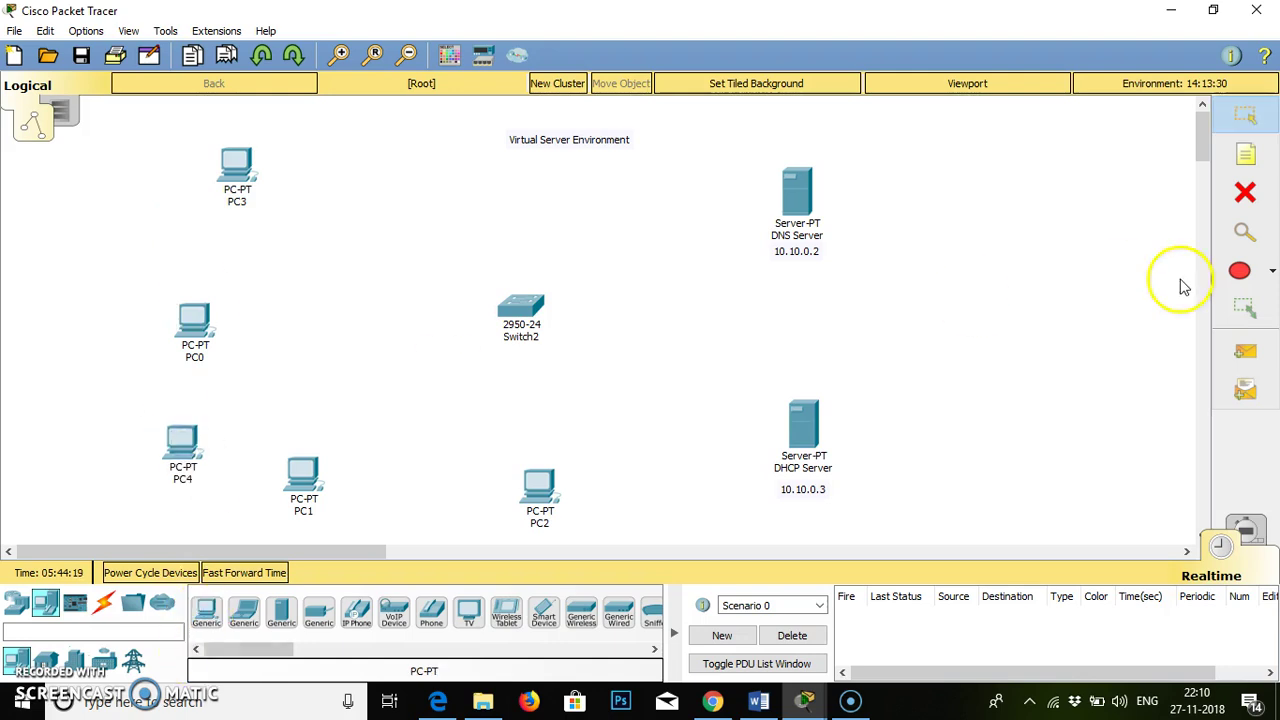
click(1244, 200)
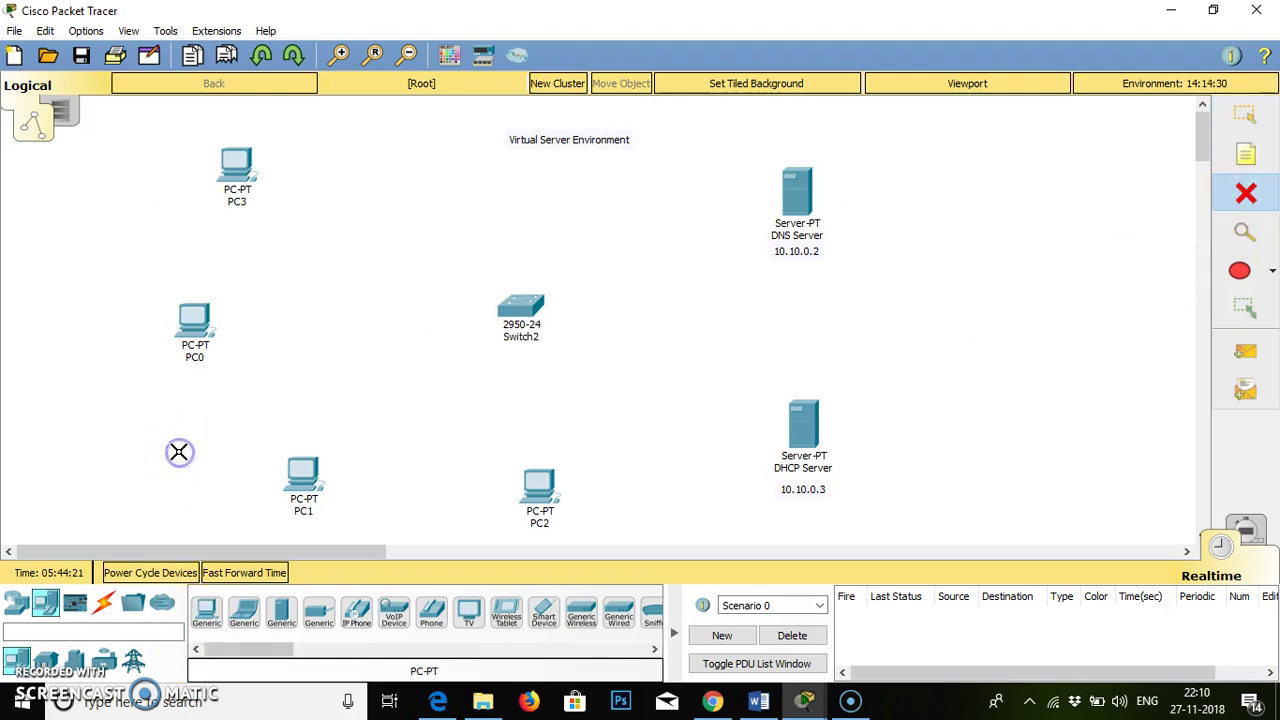
key(Escape)
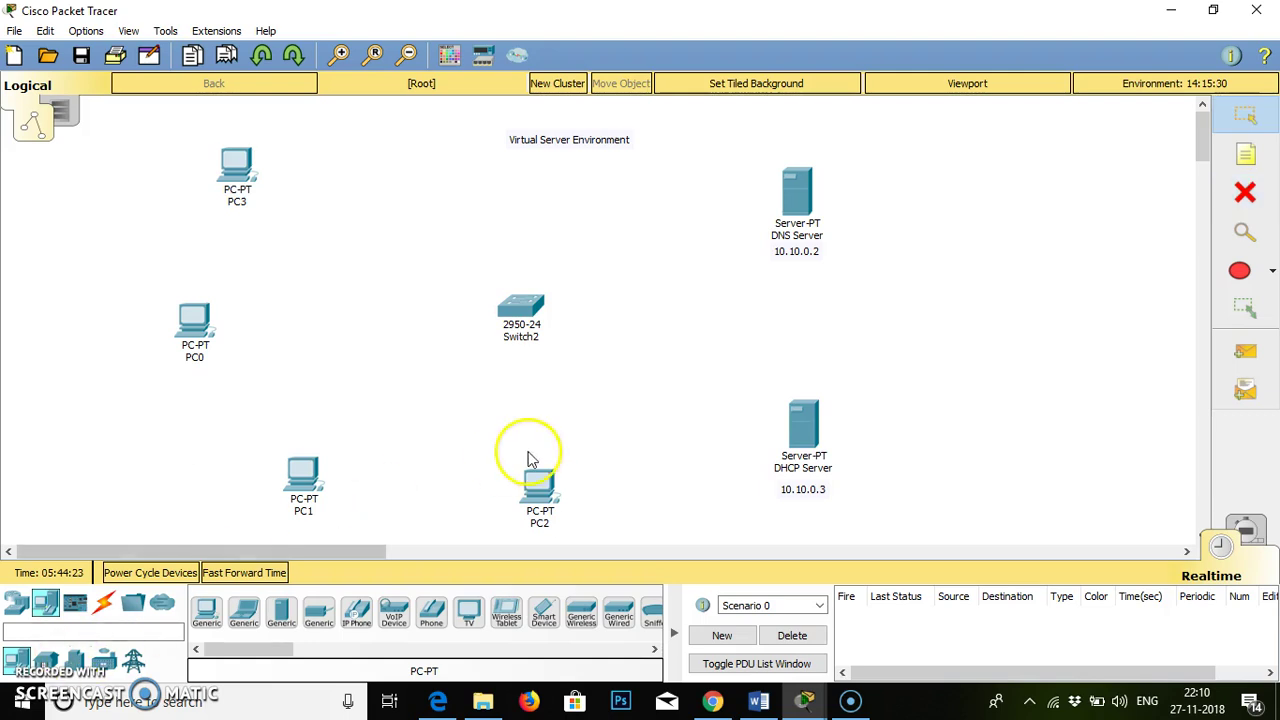
click(14, 605)
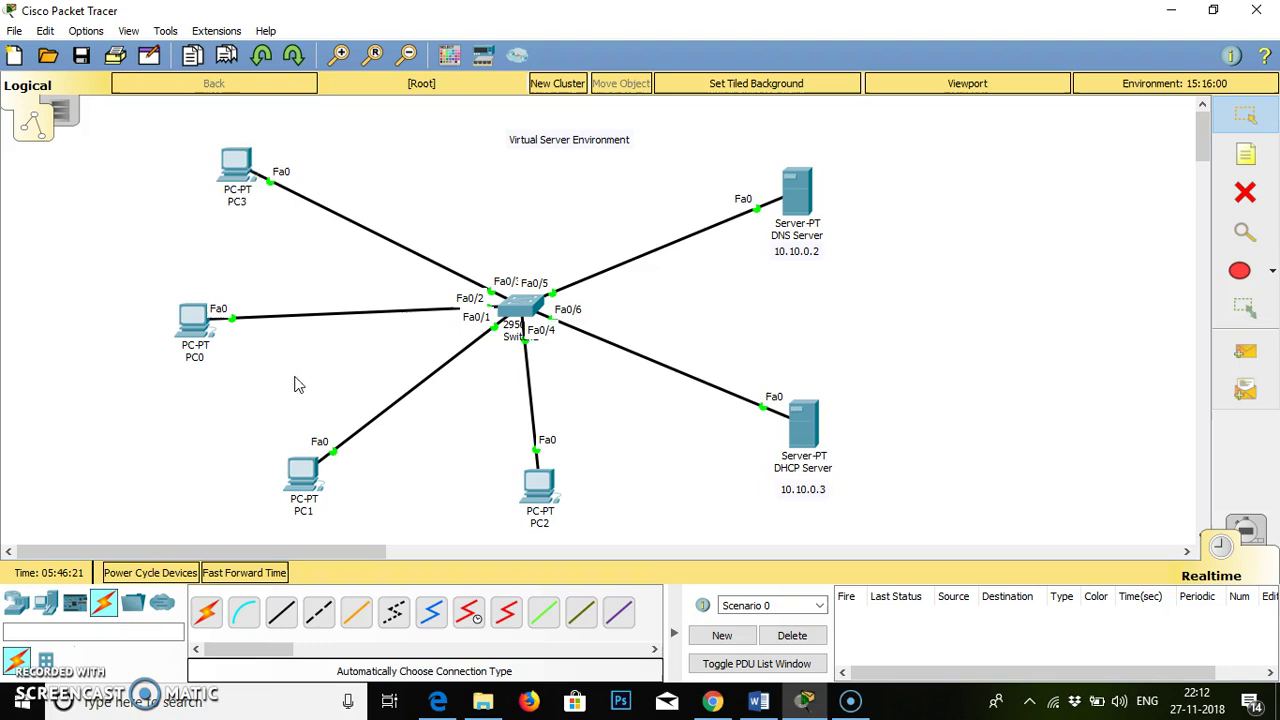
Examine the IP configuration of PC3 and PC0, closing each device window after checking its addressing fields.
click(226, 183)
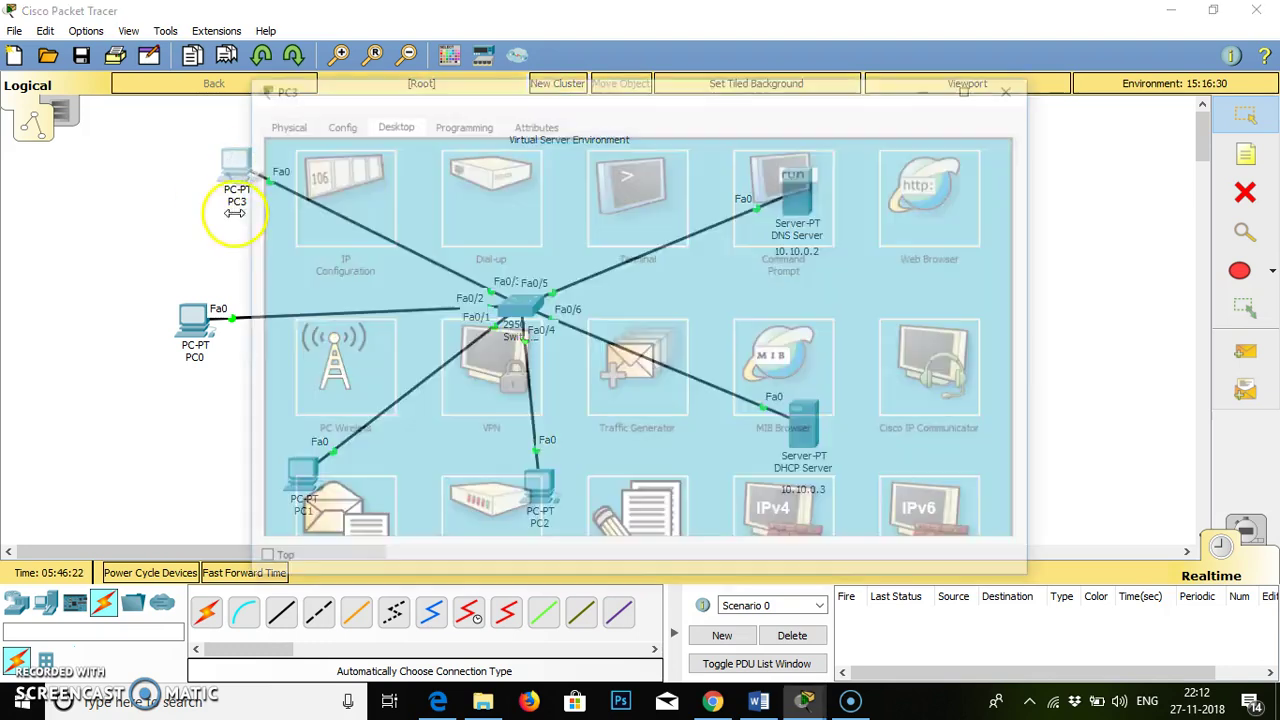
click(345, 195)
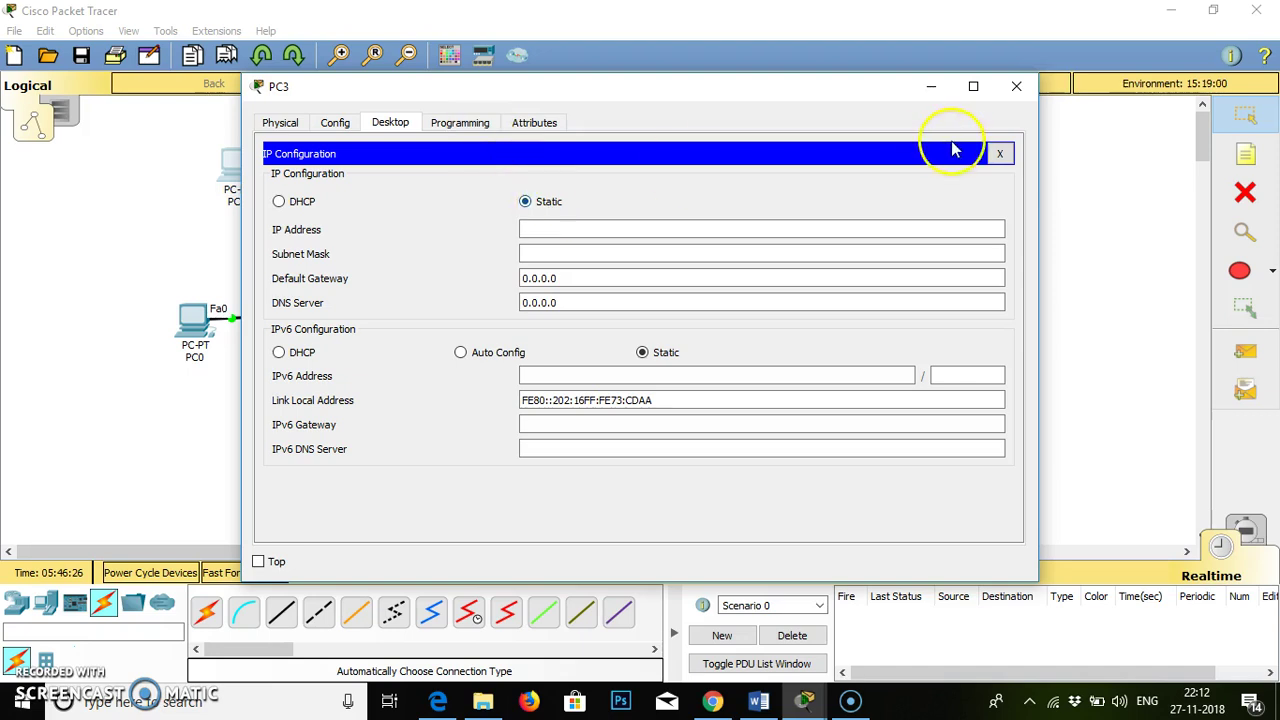
click(1018, 90)
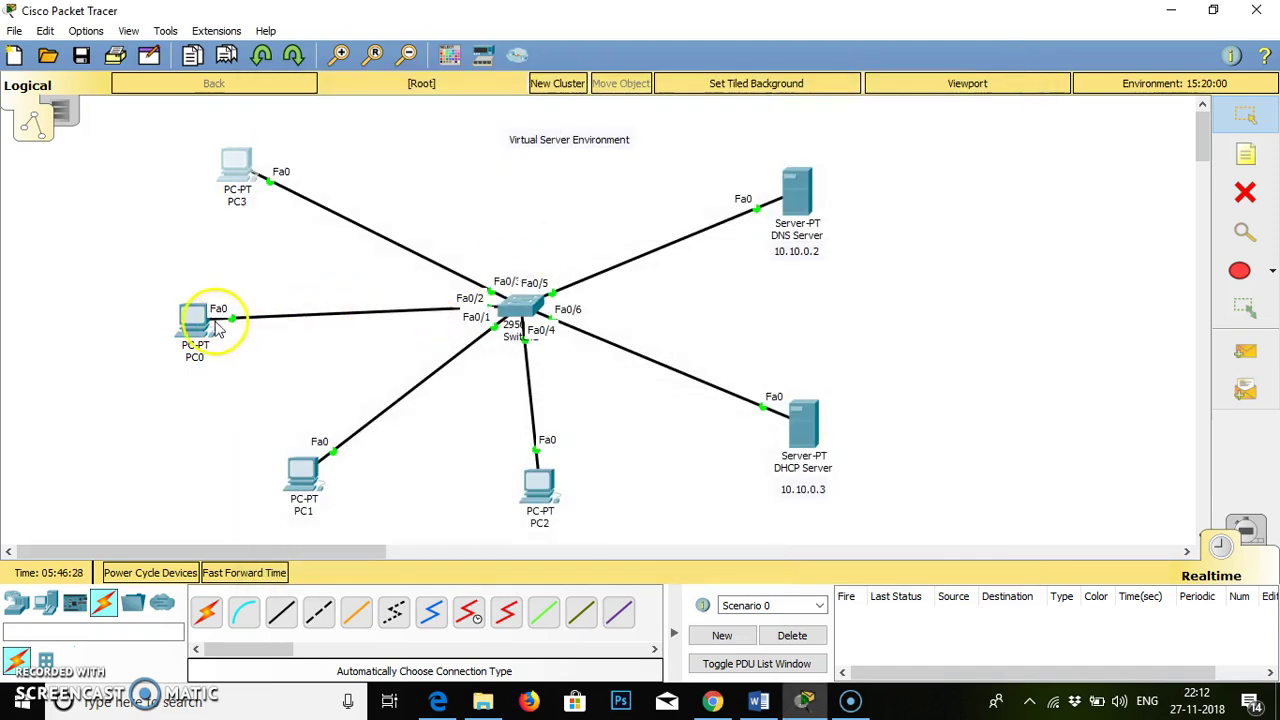
click(200, 322)
click(399, 140)
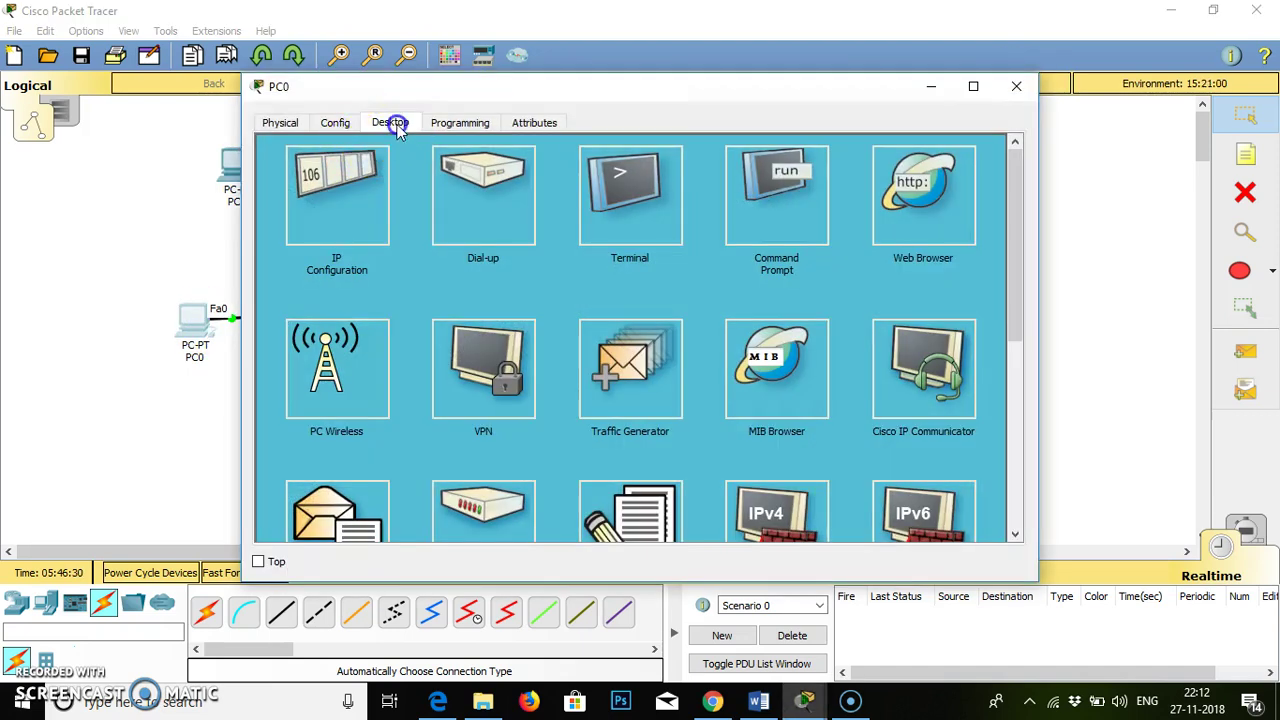
click(343, 203)
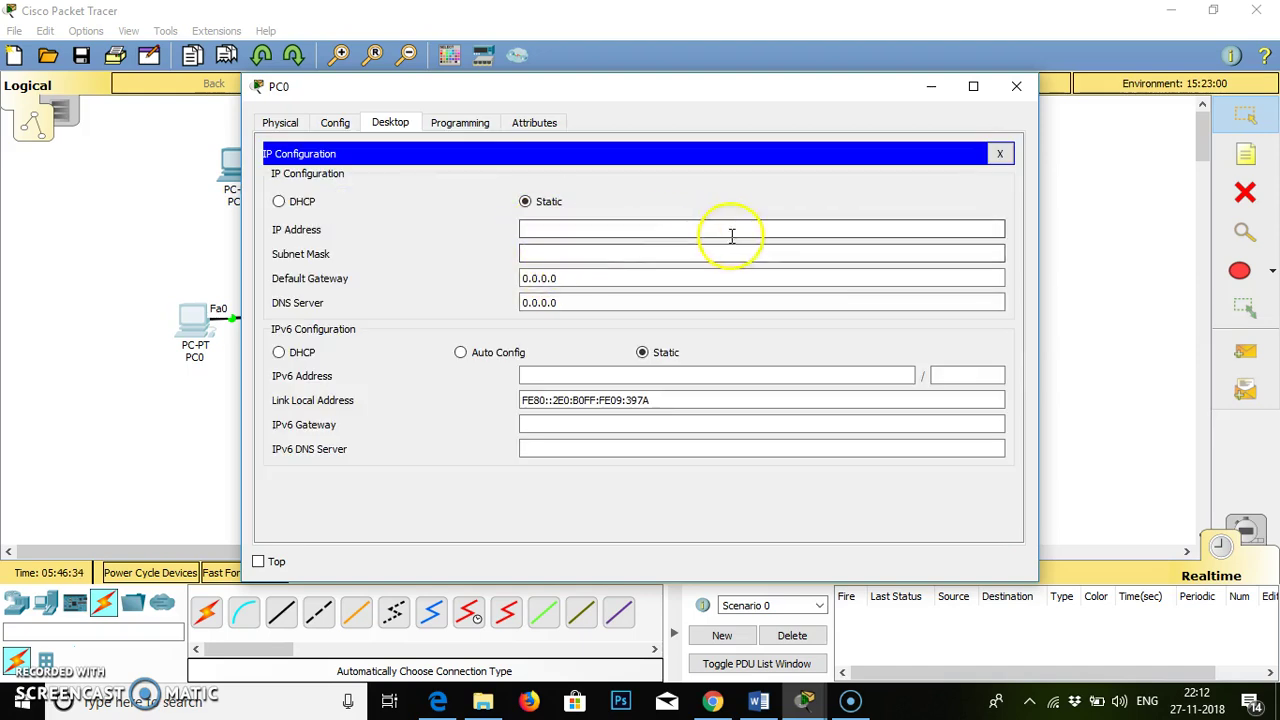
click(1016, 86)
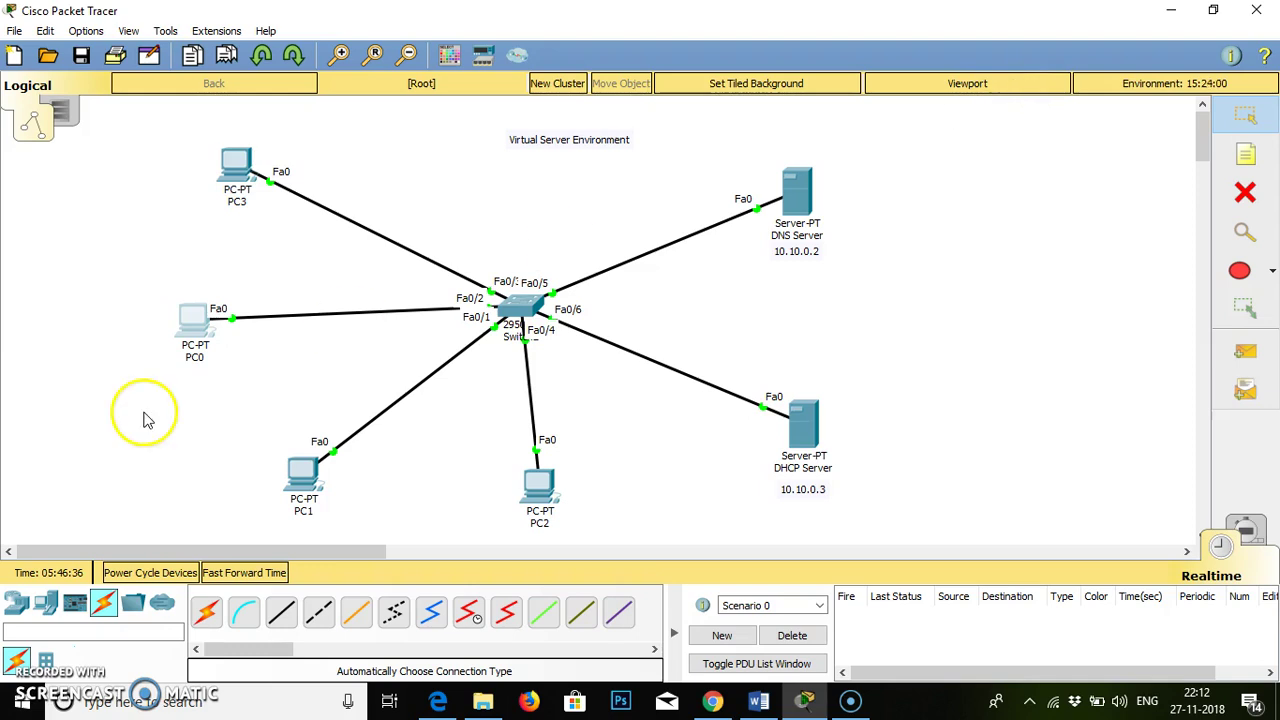
Check the IP configuration of PC1 and PC2, closing each device window after viewing it.
click(308, 480)
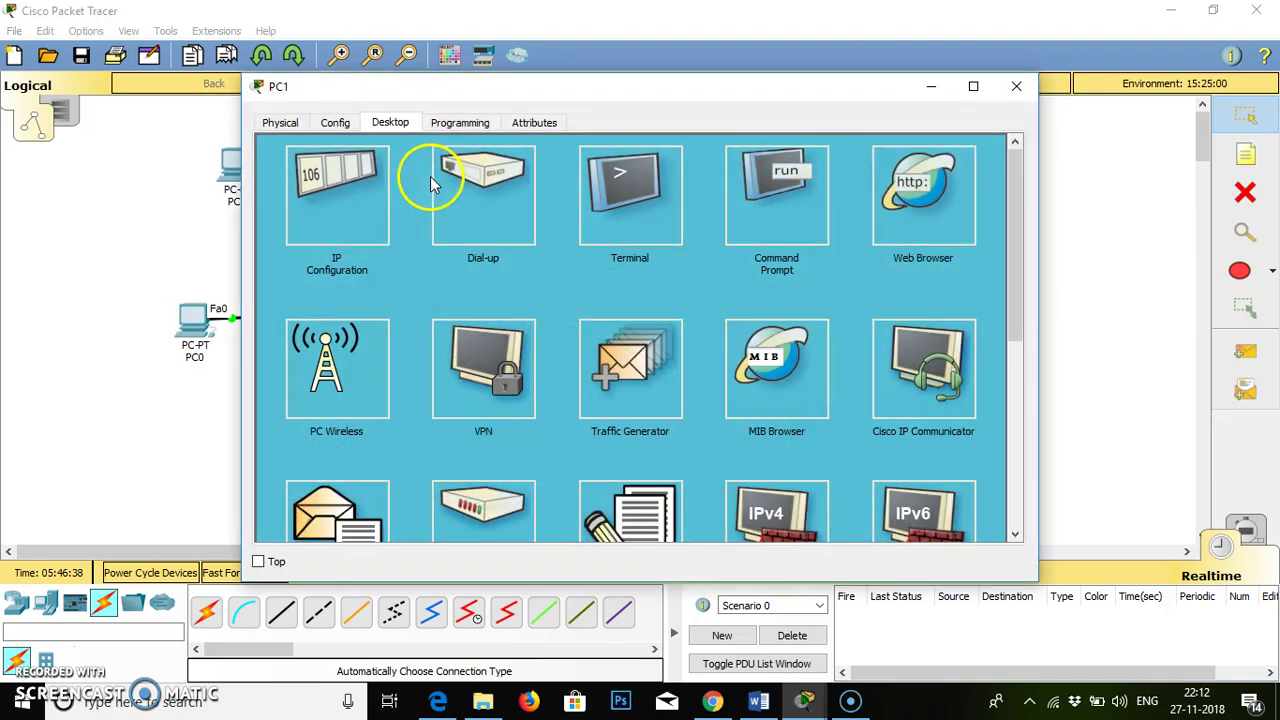
click(337, 178)
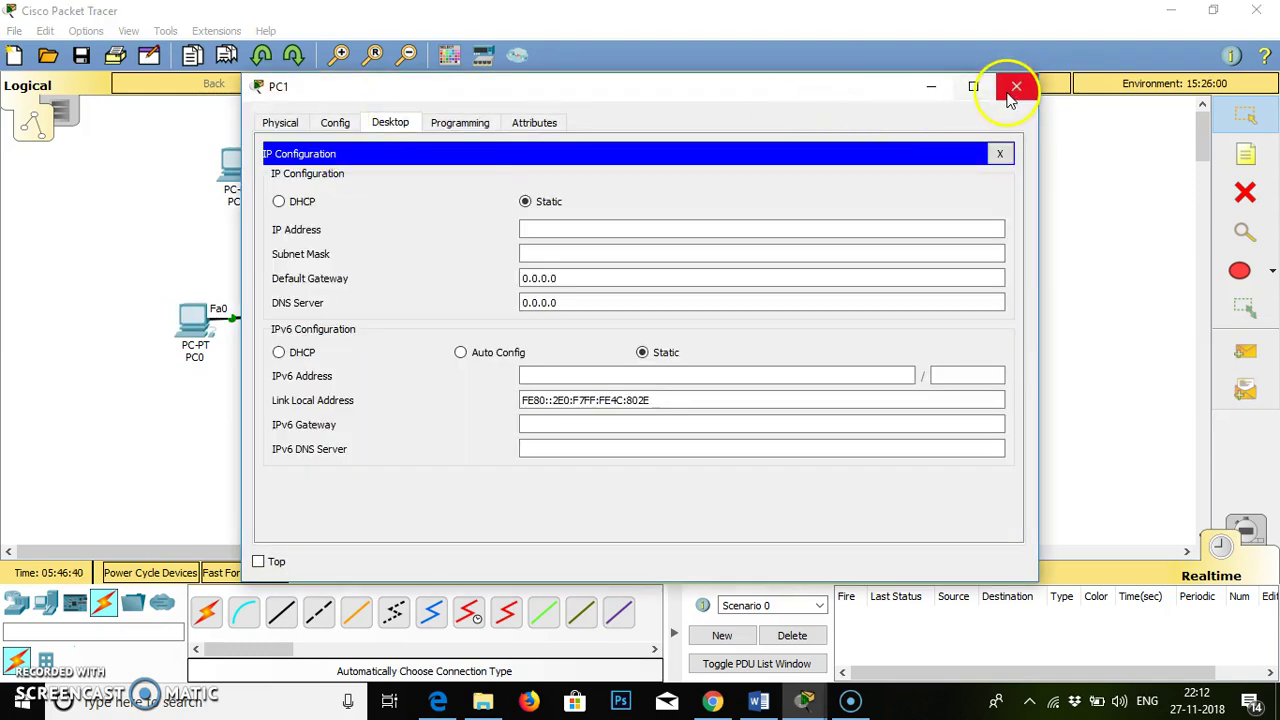
click(1015, 88)
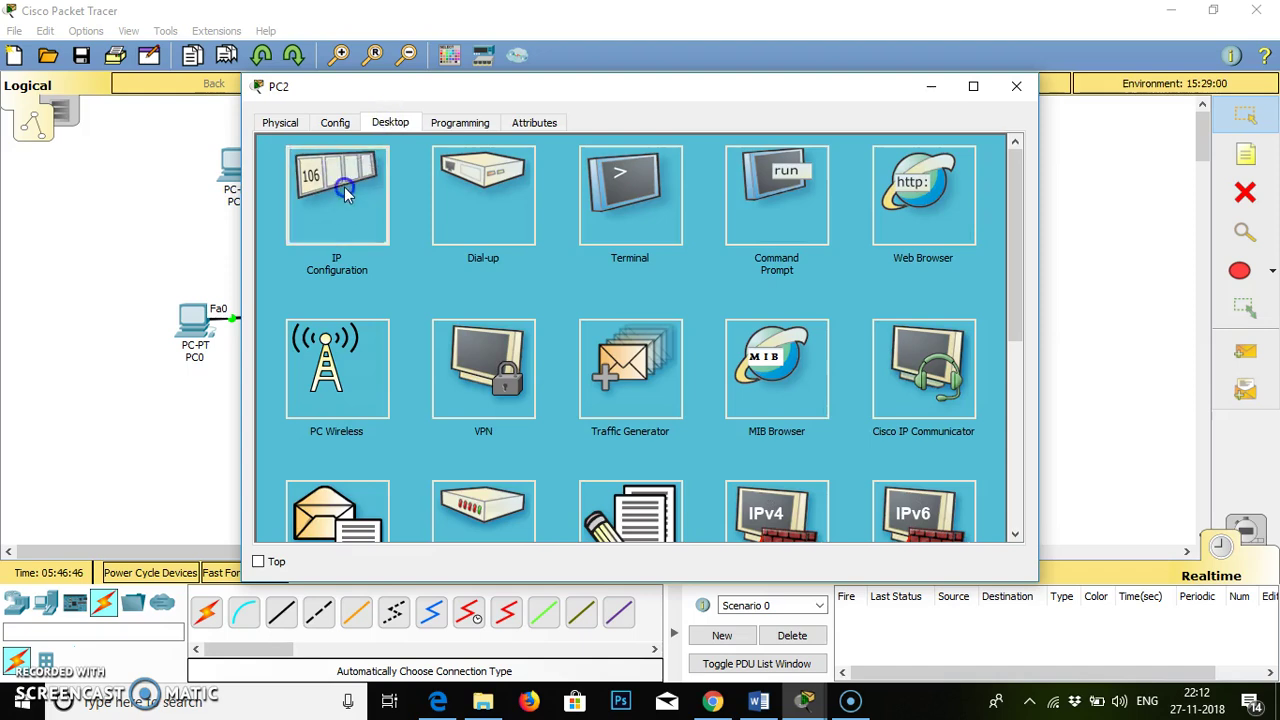
click(344, 190)
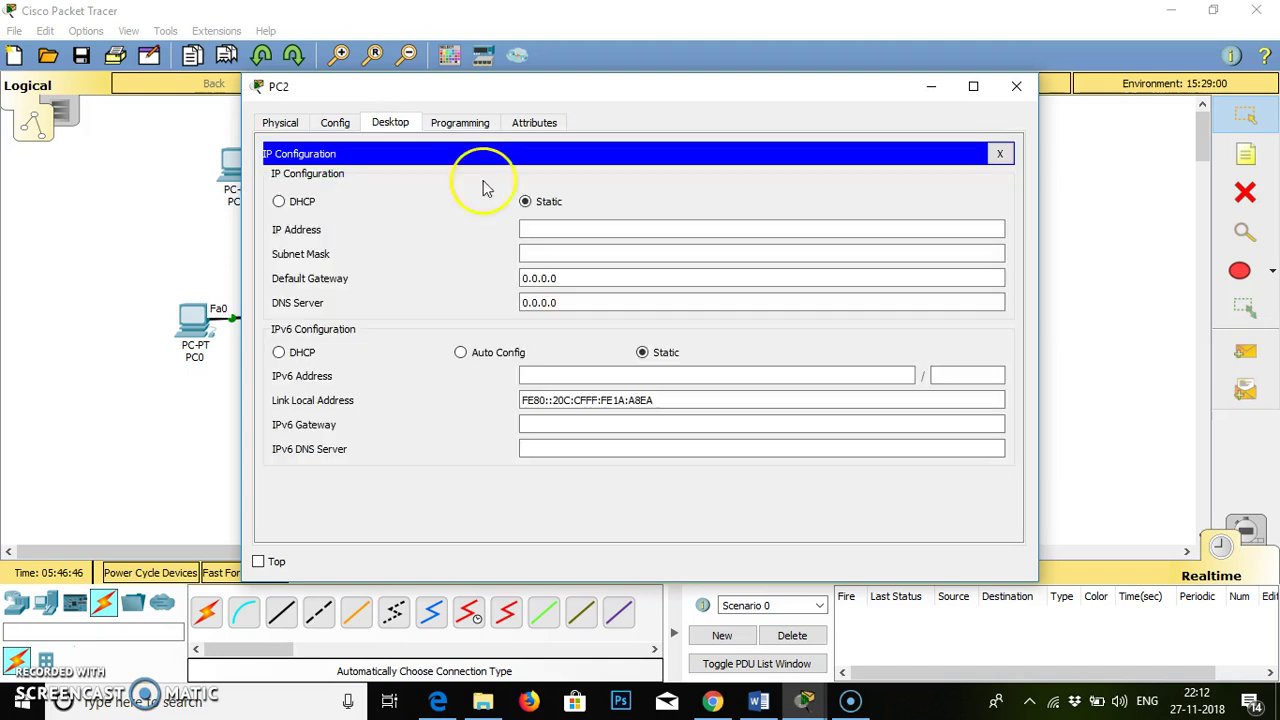
click(1016, 91)
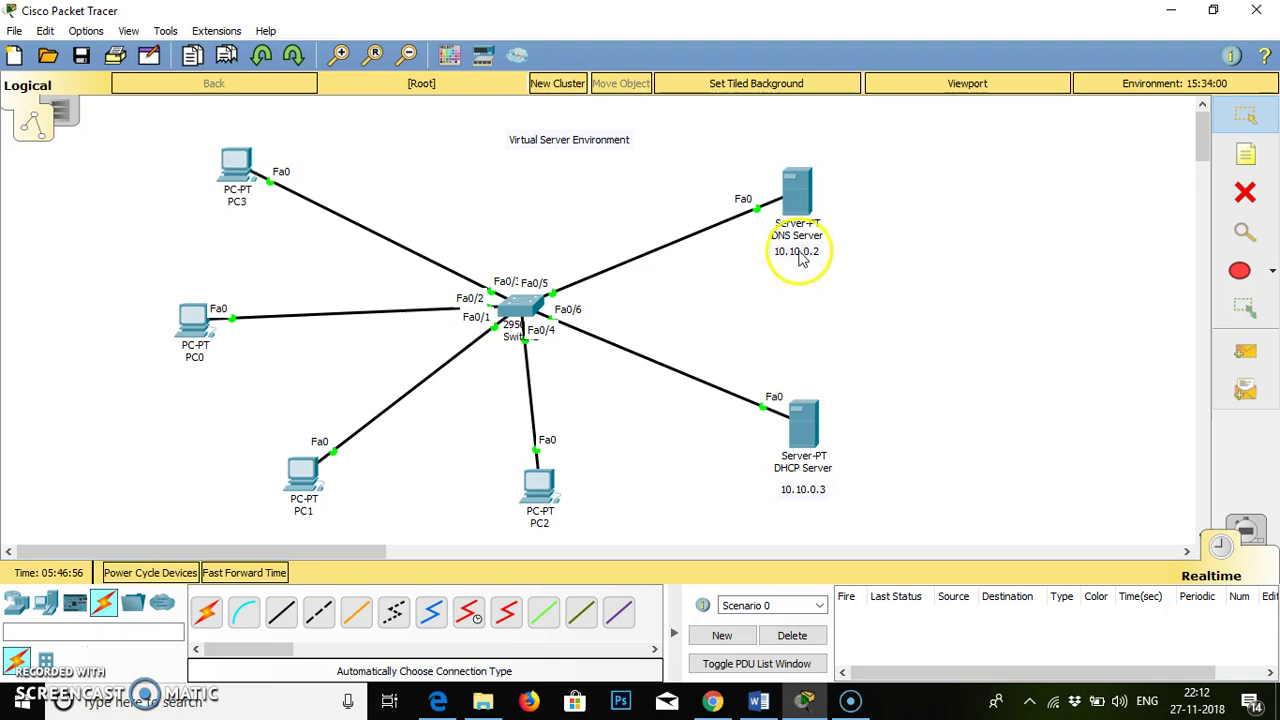
Review the DNS Server's static IP configuration, comparing its IP address, subnet mask, default gateway and DNS server entries.
click(799, 197)
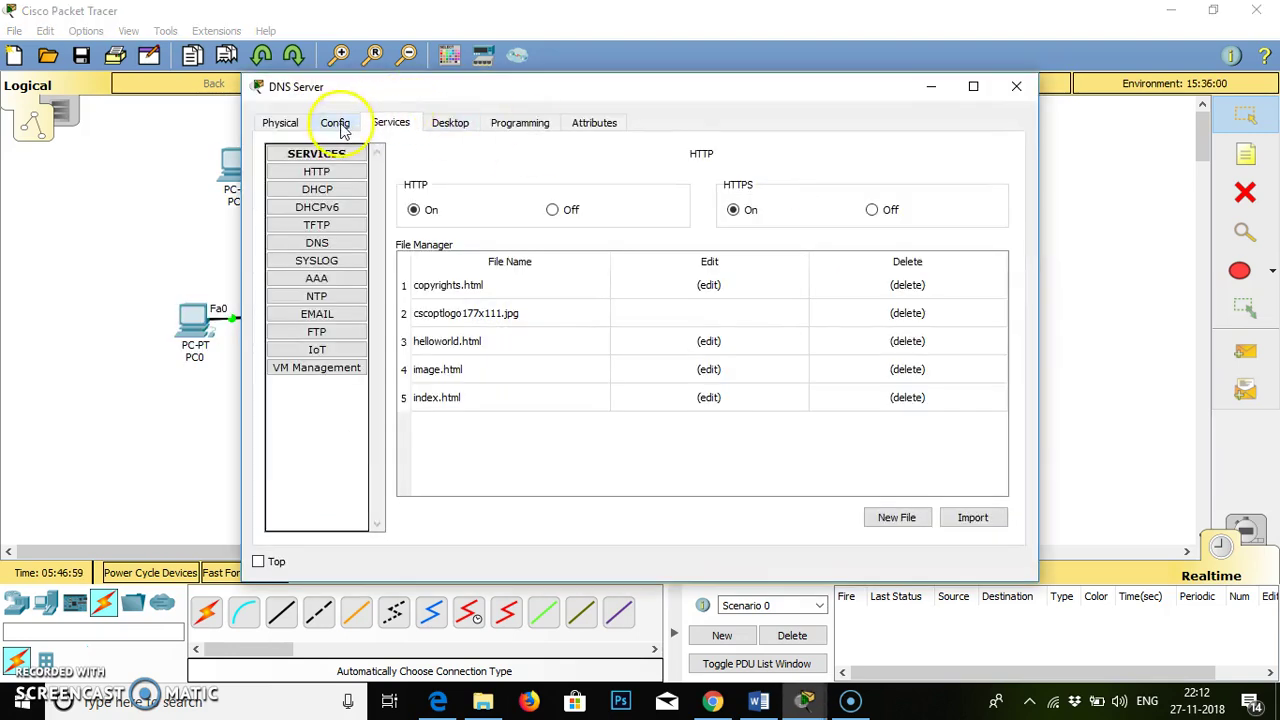
click(451, 123)
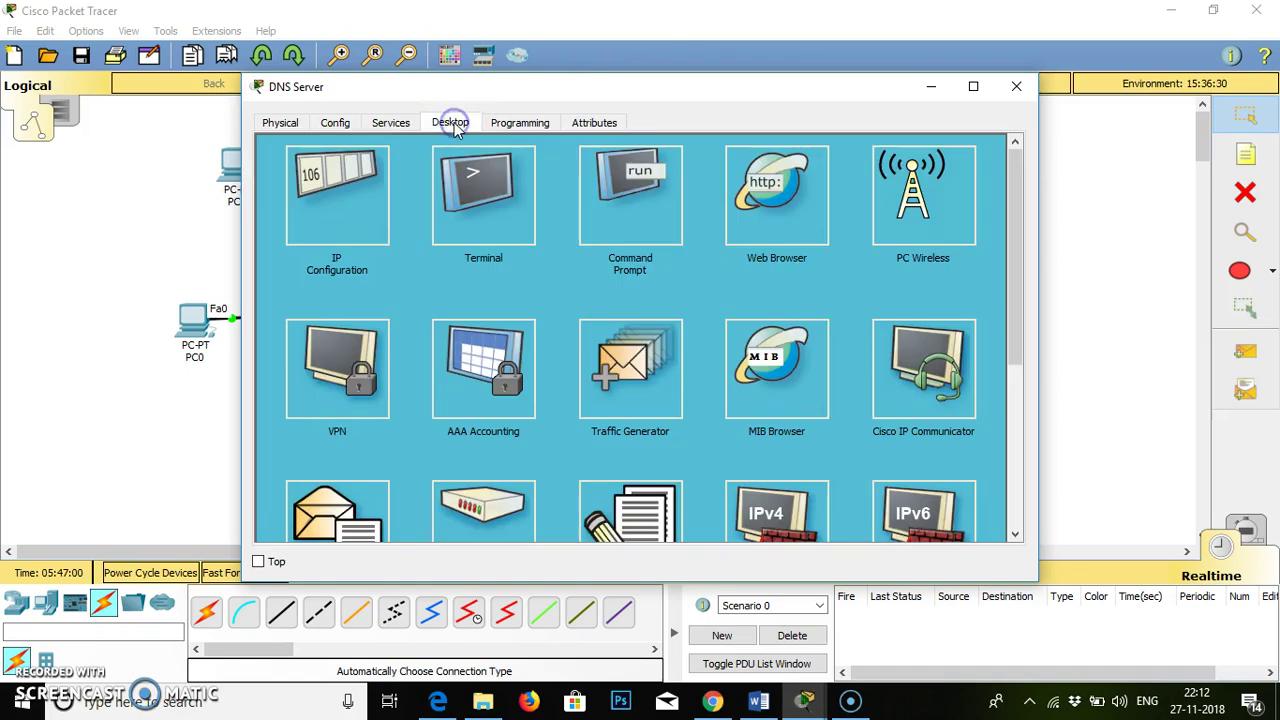
click(366, 174)
drag(511, 92, 591, 310)
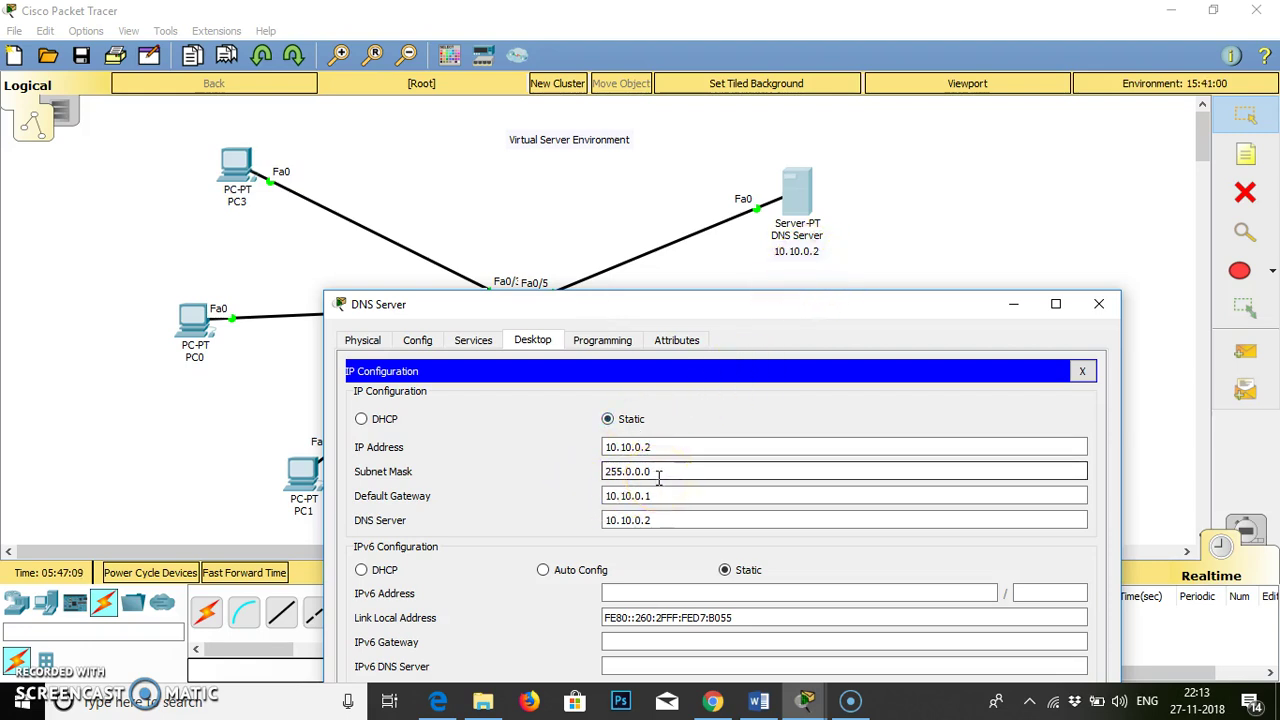
click(630, 496)
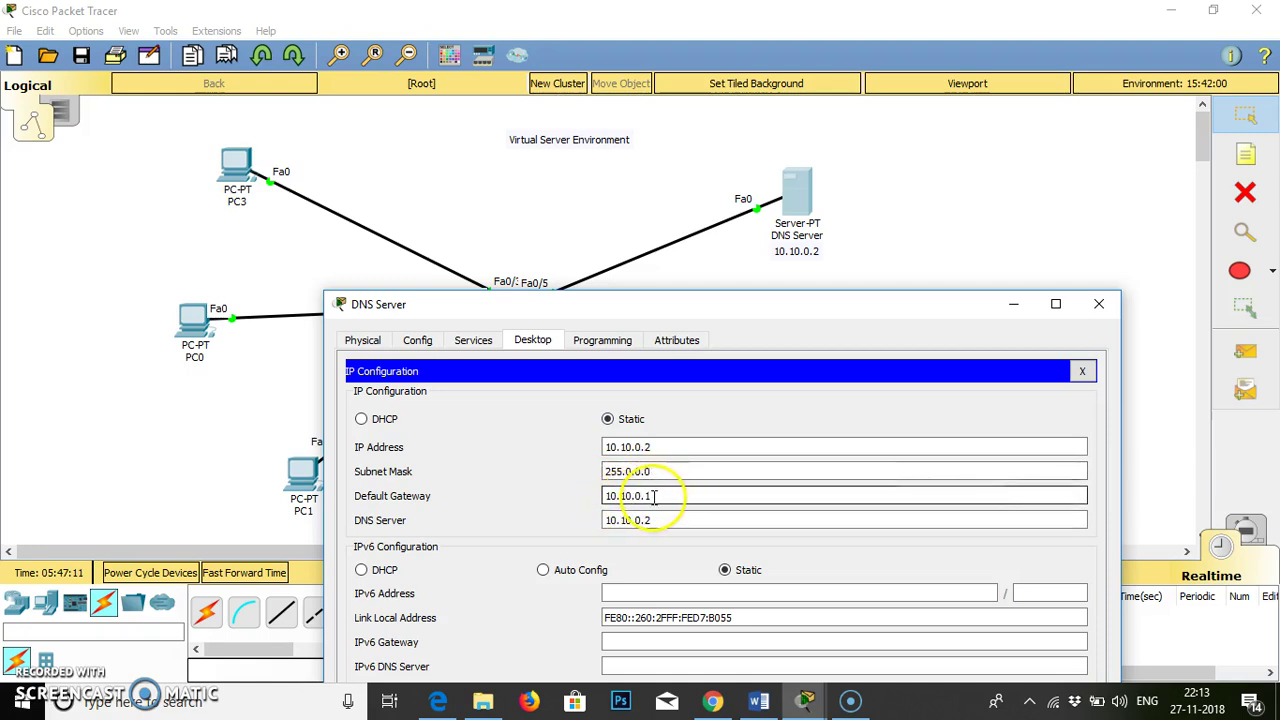
click(633, 447)
click(630, 496)
click(617, 447)
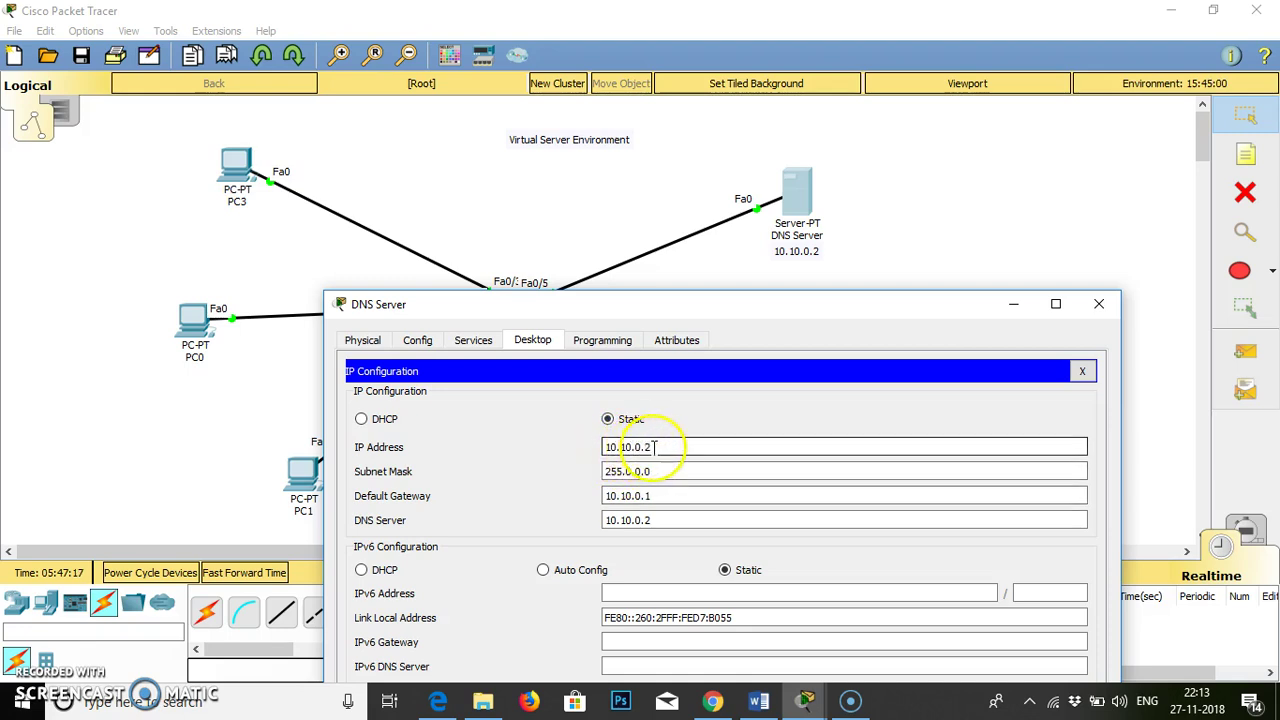
click(616, 495)
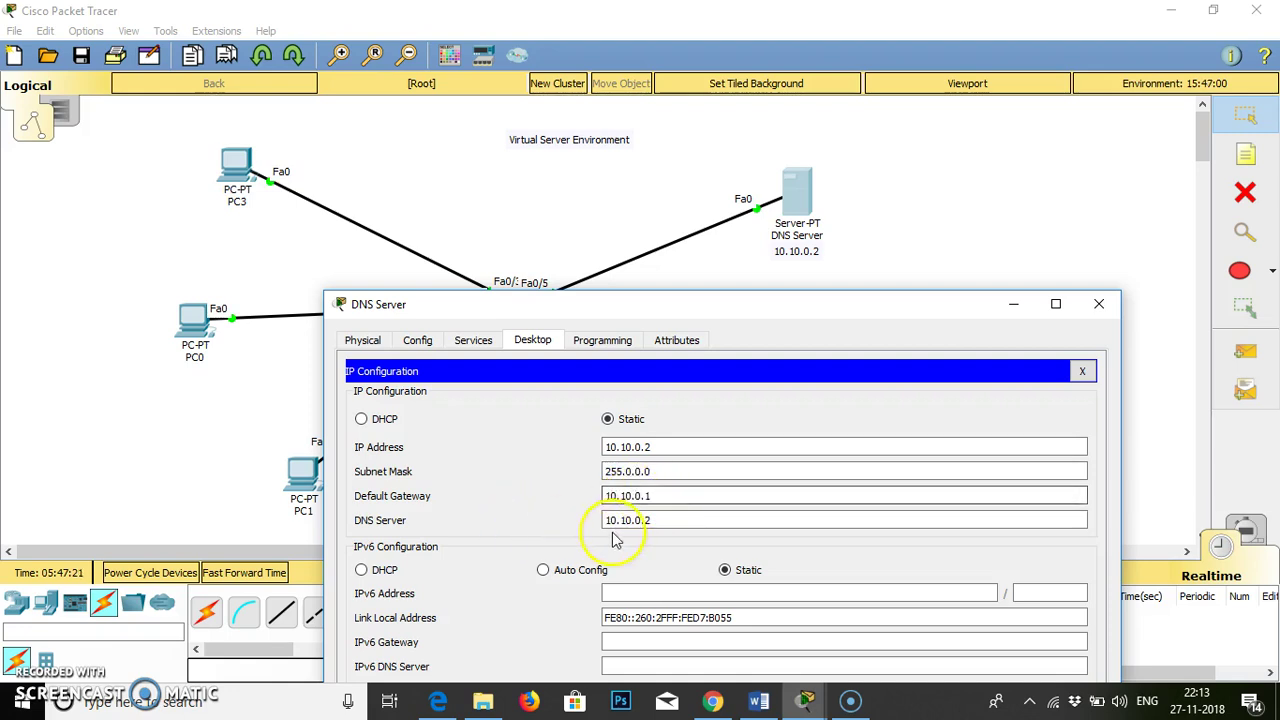
drag(694, 301, 634, 336)
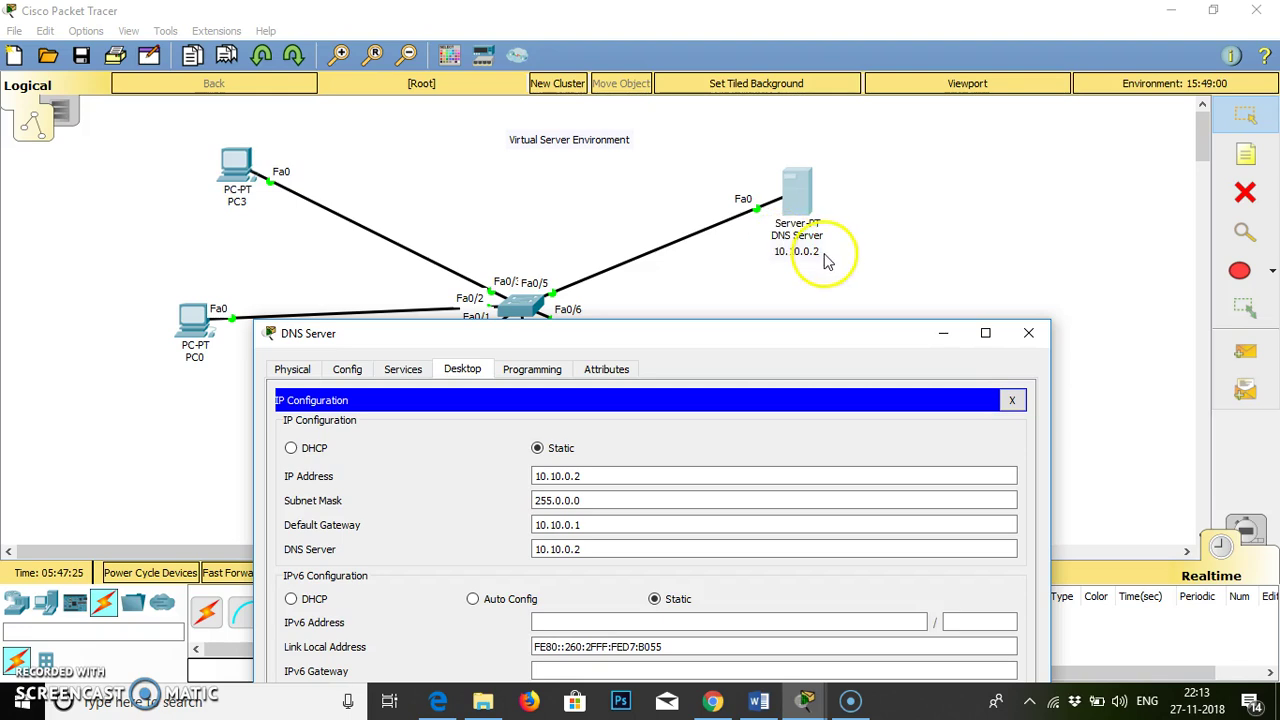
click(584, 548)
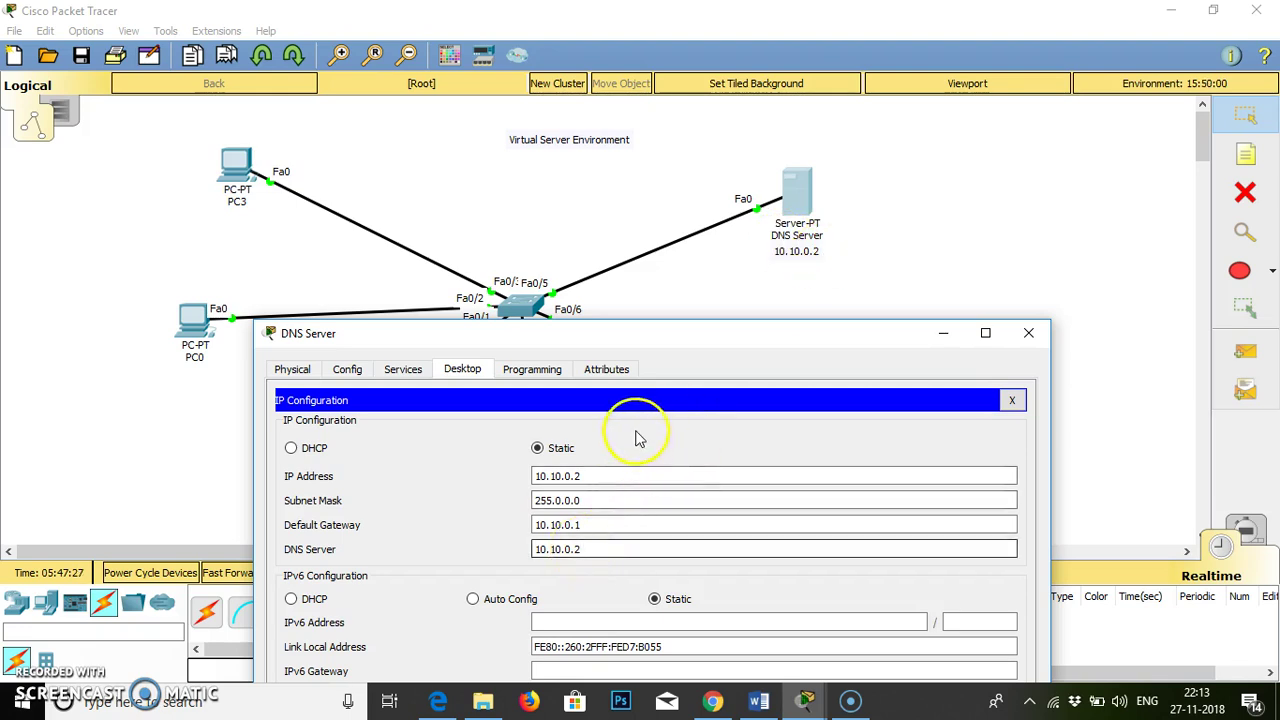
drag(629, 334, 616, 260)
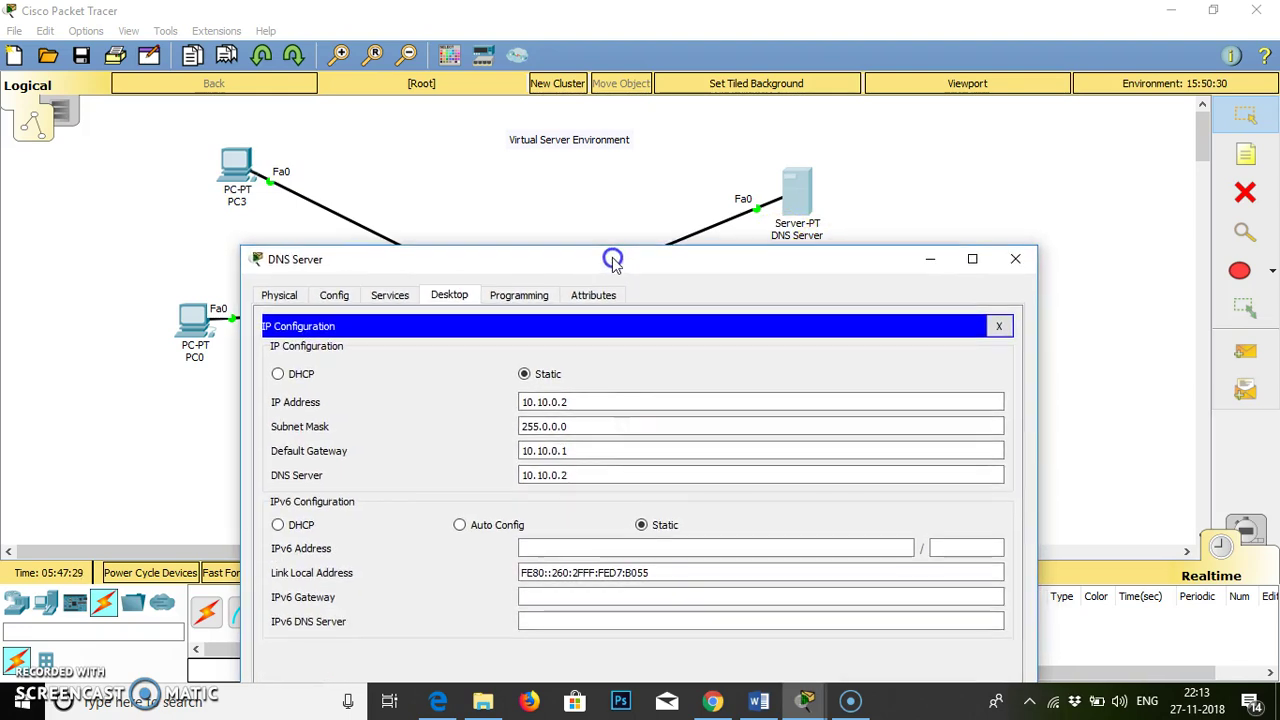
click(390, 298)
click(313, 418)
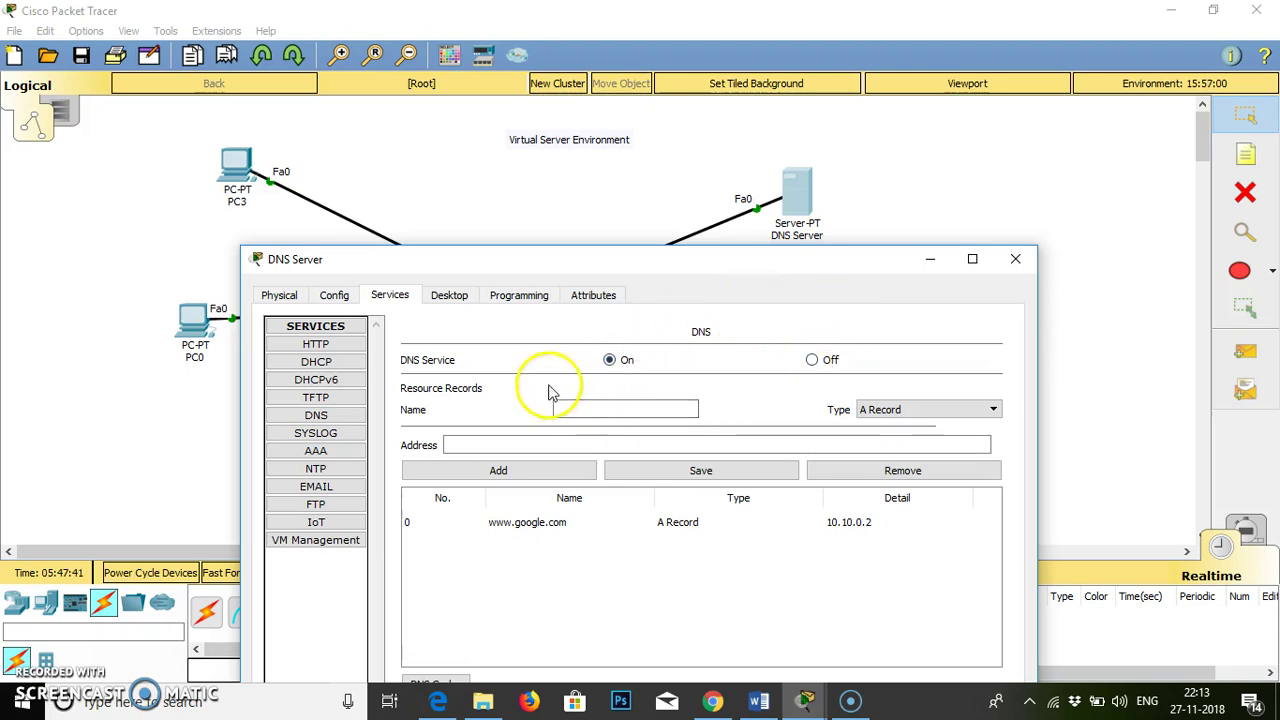
click(577, 403)
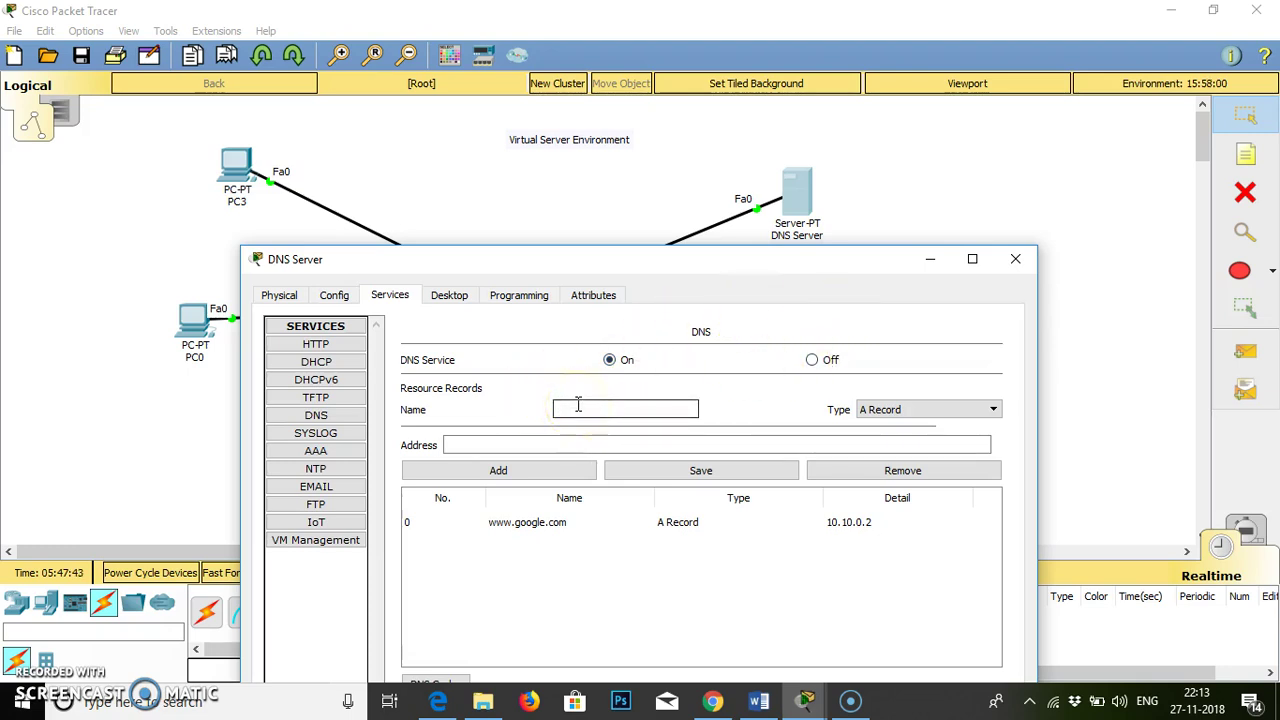
click(593, 412)
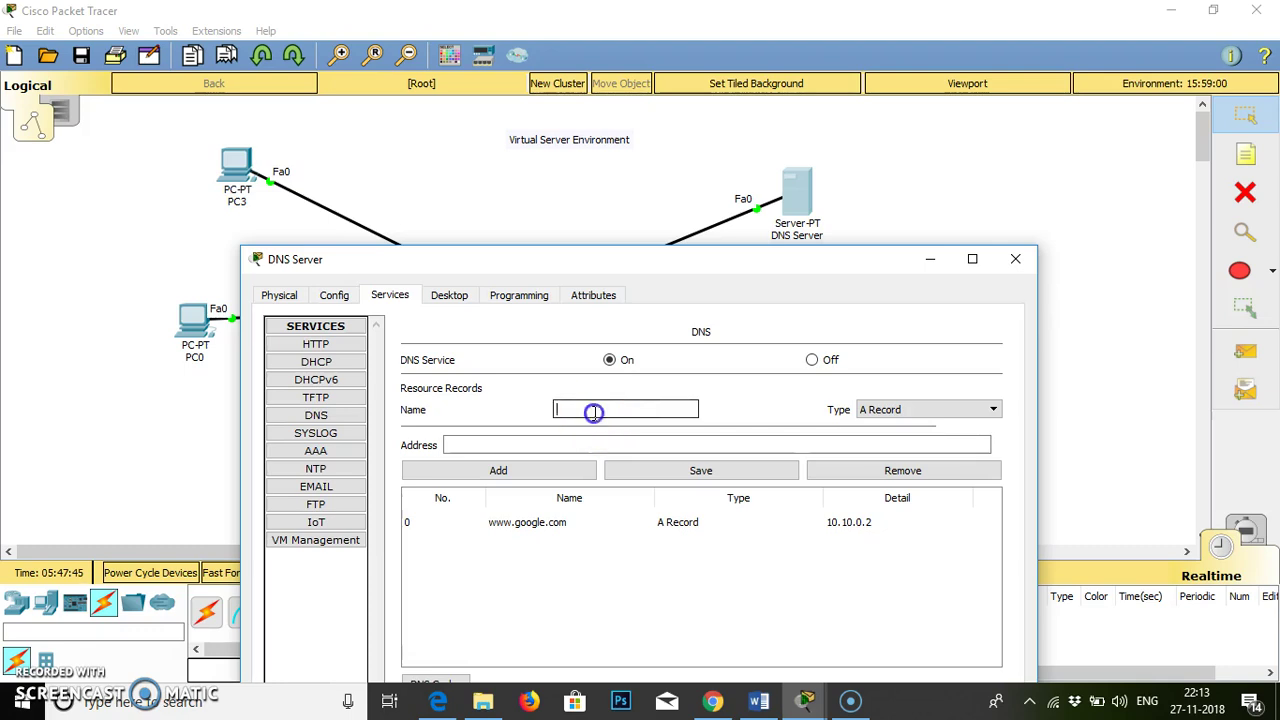
click(541, 518)
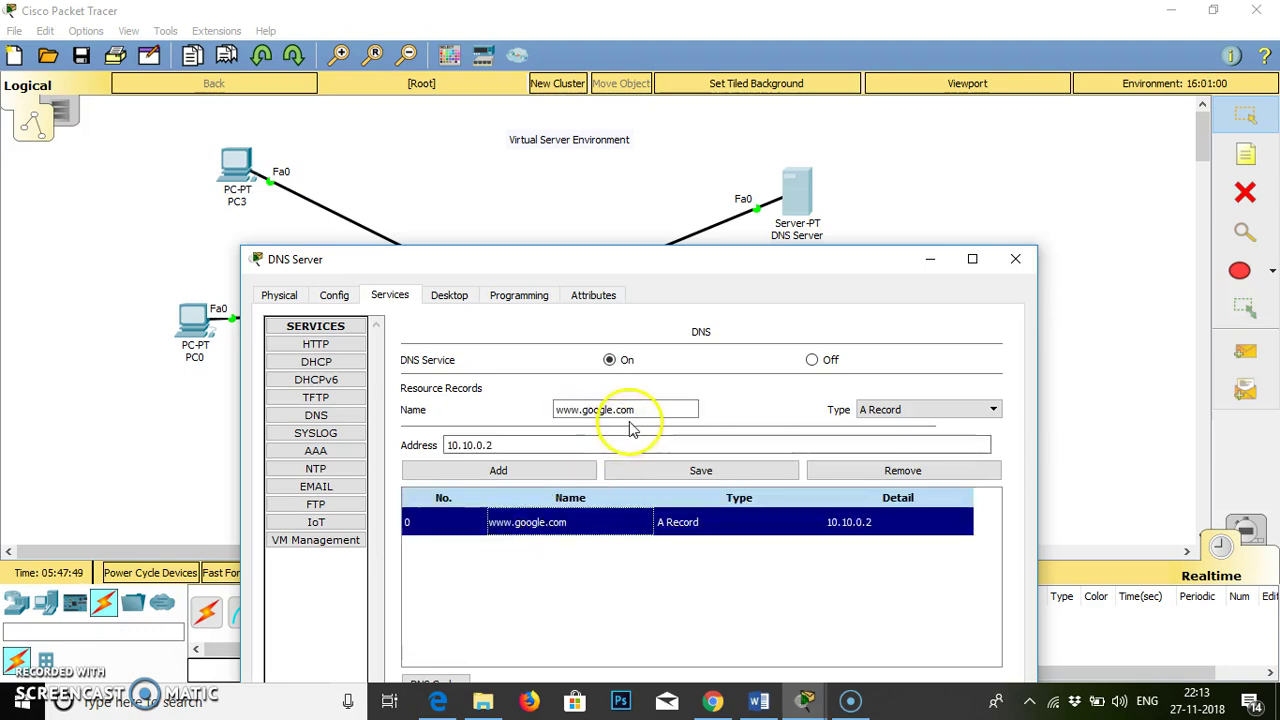
click(472, 445)
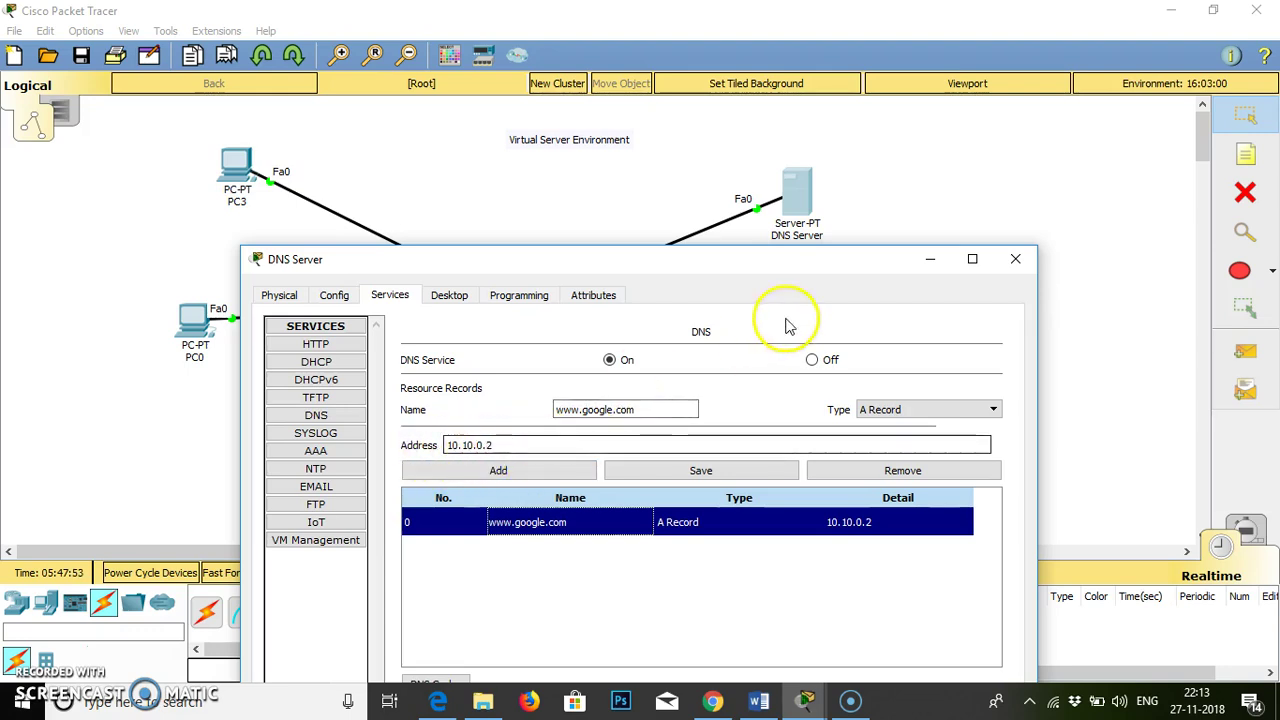
drag(757, 268, 758, 313)
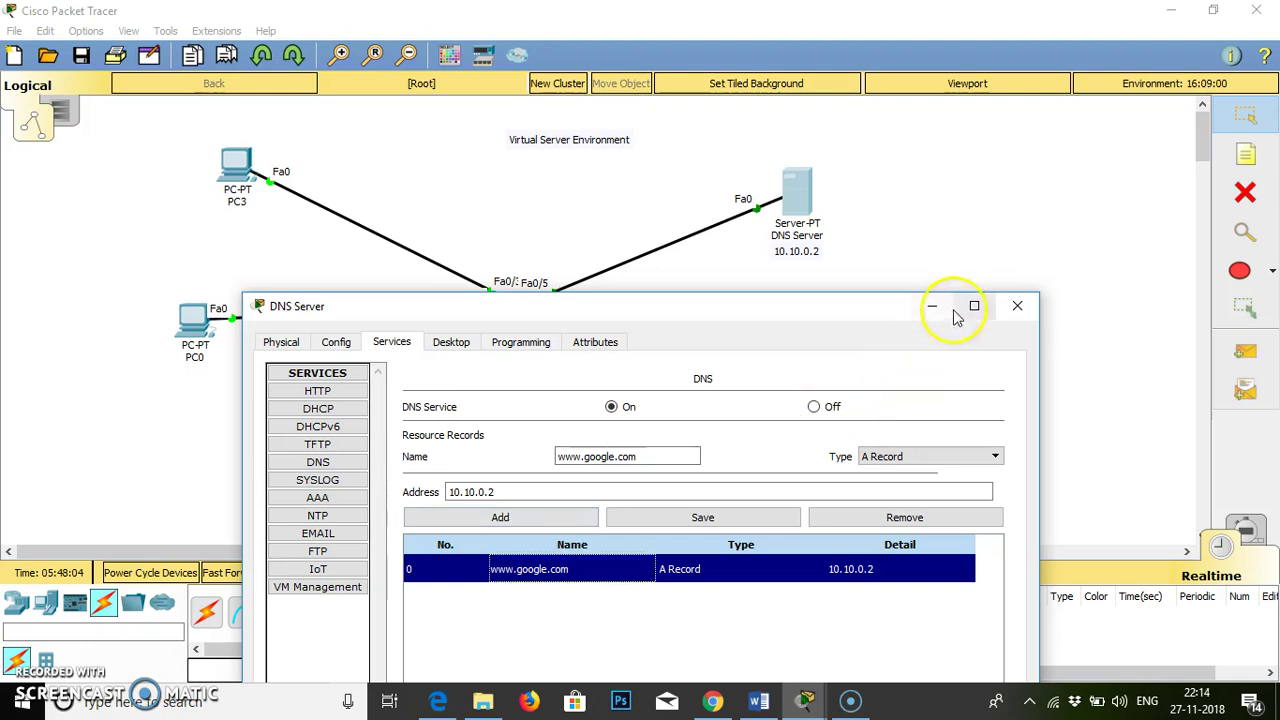
click(1017, 306)
Open the DHCP Server and move its window aside to check the server's address label in the topology.
click(800, 440)
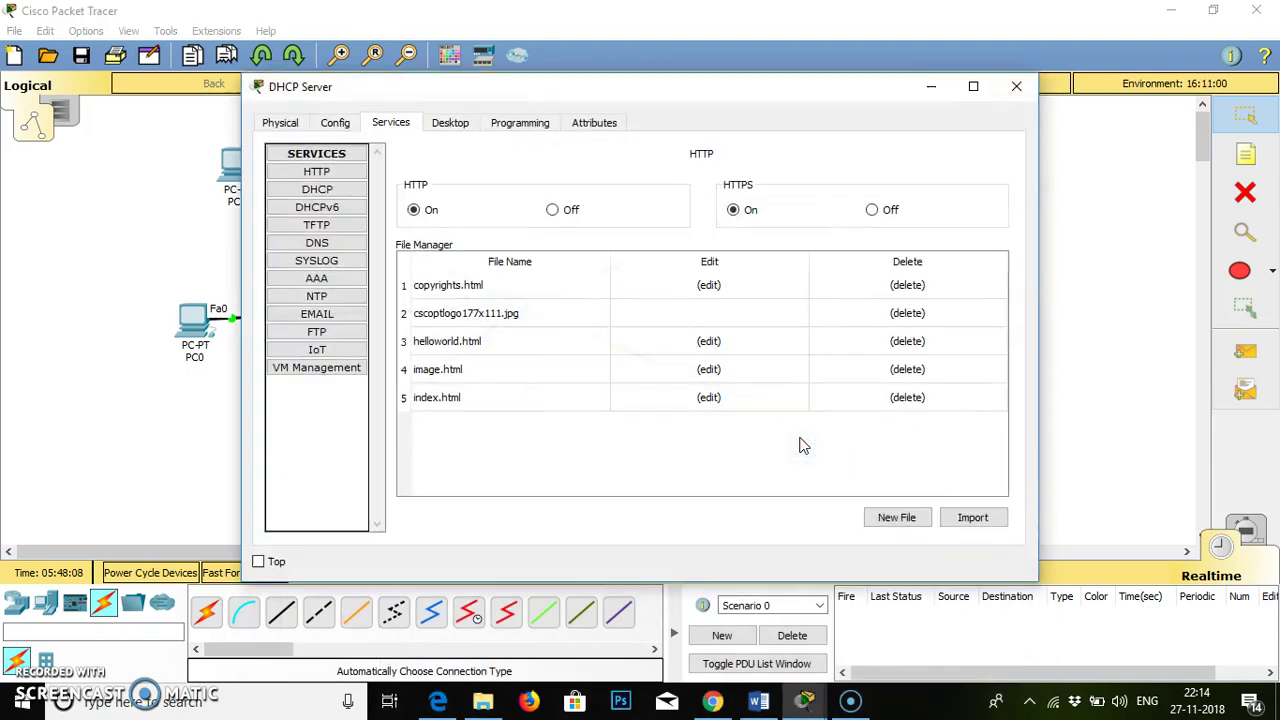
drag(660, 92, 878, 556)
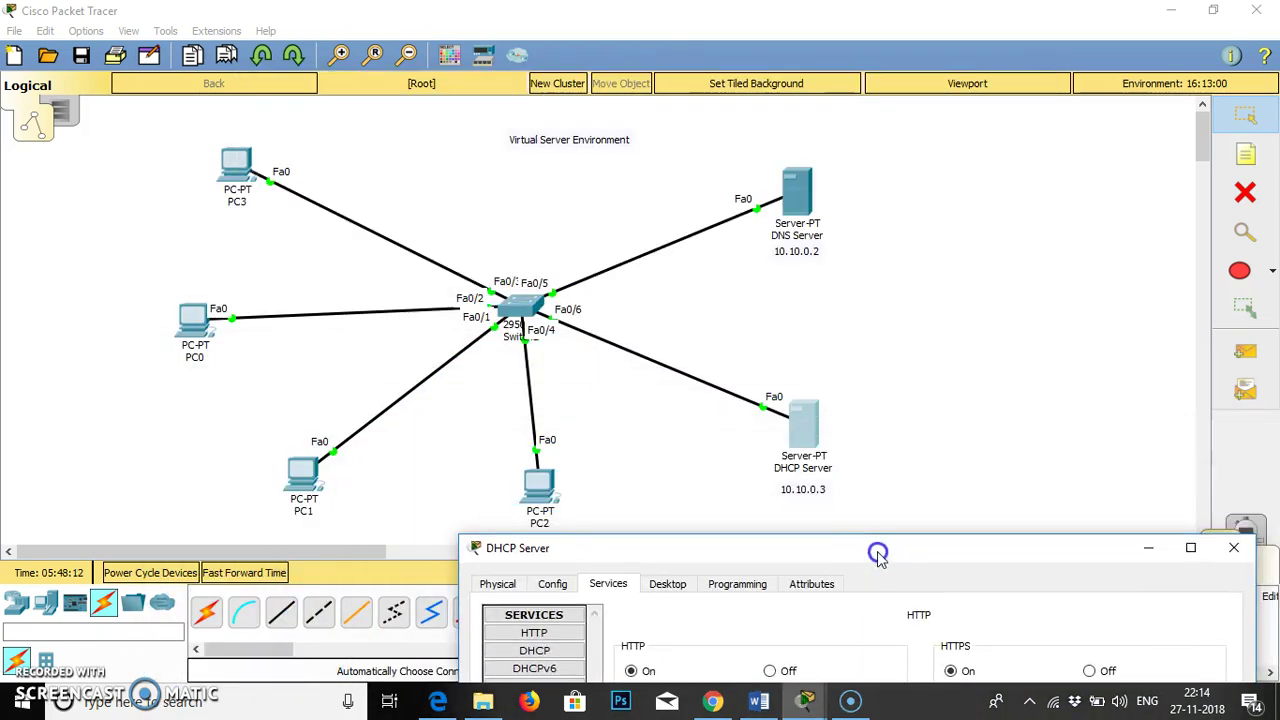
click(796, 502)
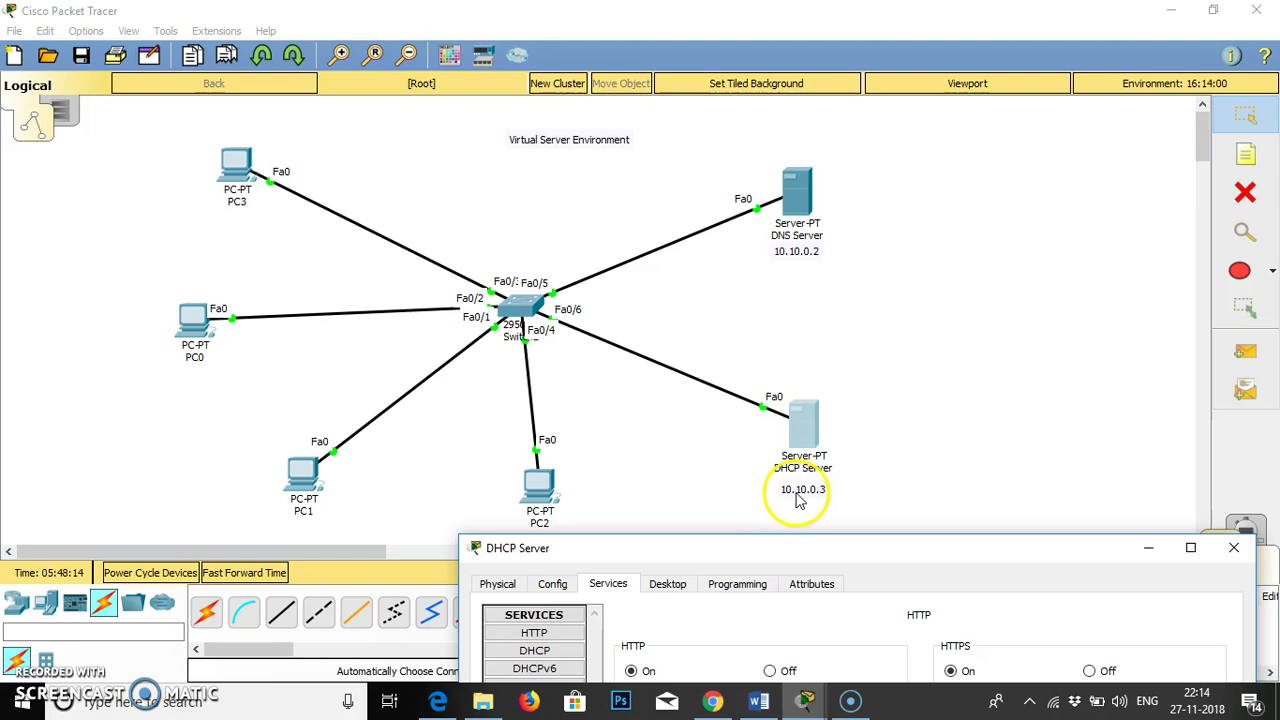
drag(843, 546, 641, 138)
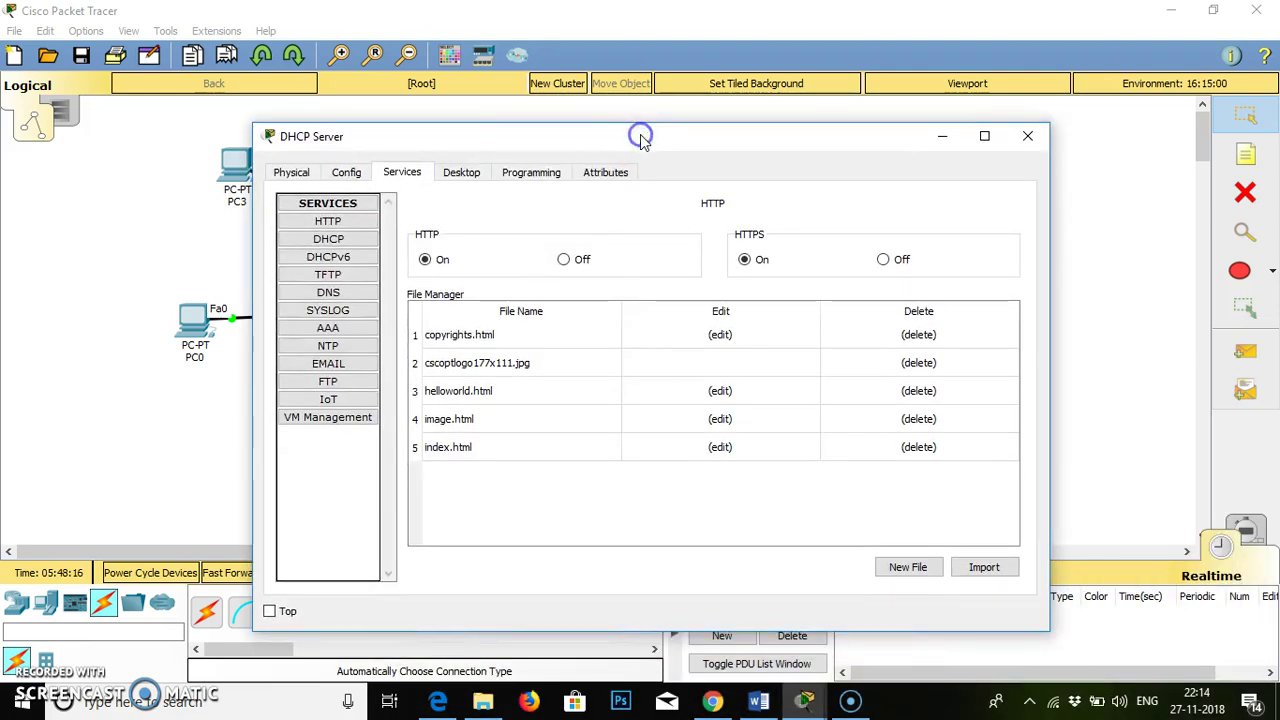
Review the DHCP Server's static IP configuration, checking its IP address, subnet mask, default gateway and DNS server entries.
click(465, 175)
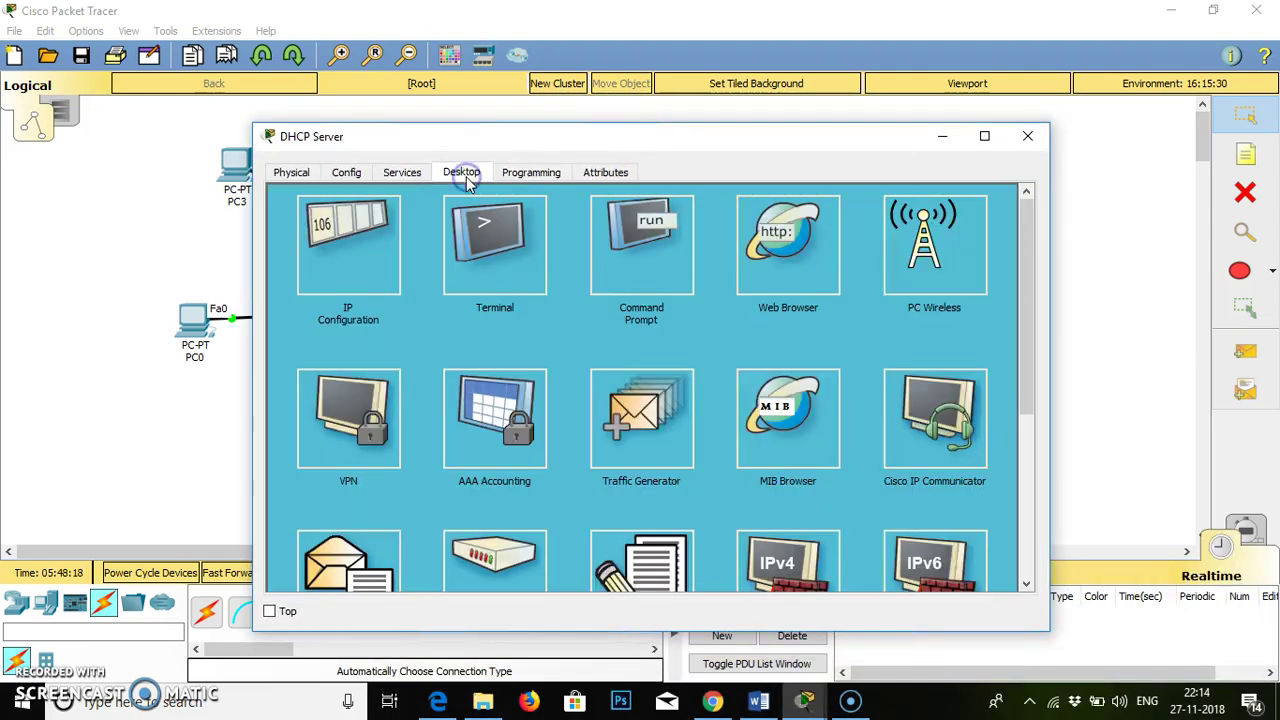
click(369, 234)
click(583, 279)
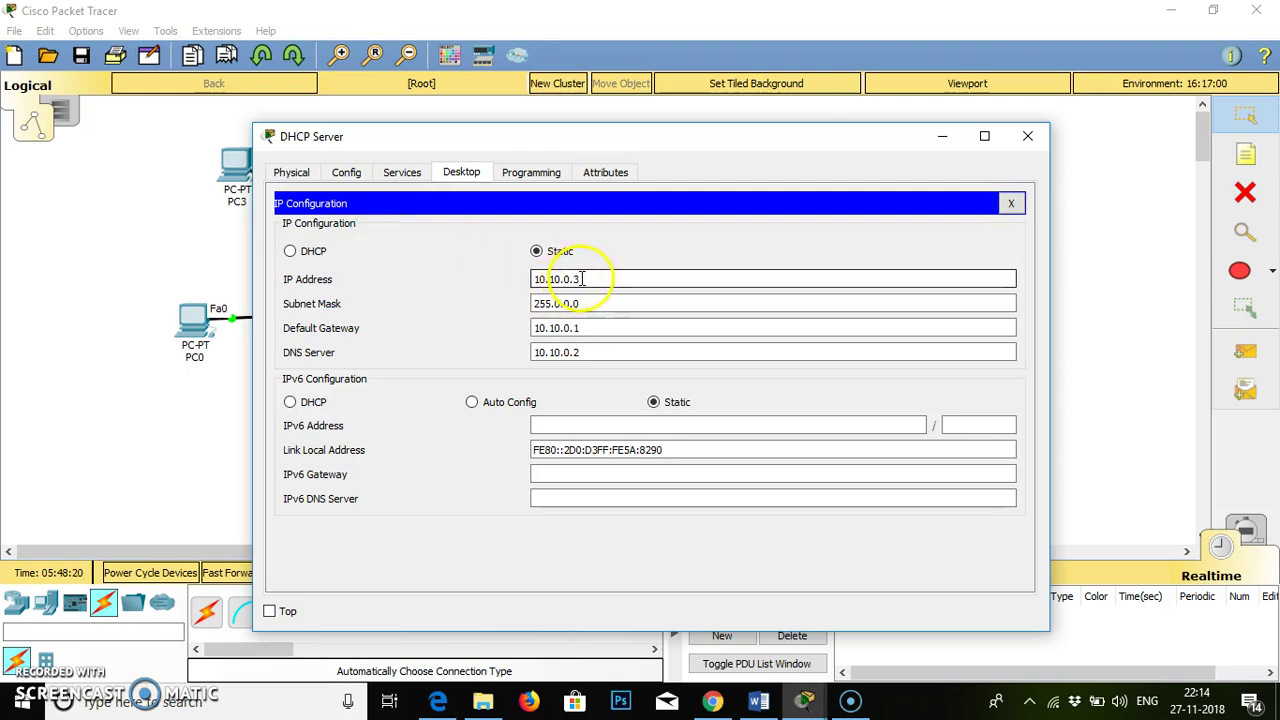
click(584, 305)
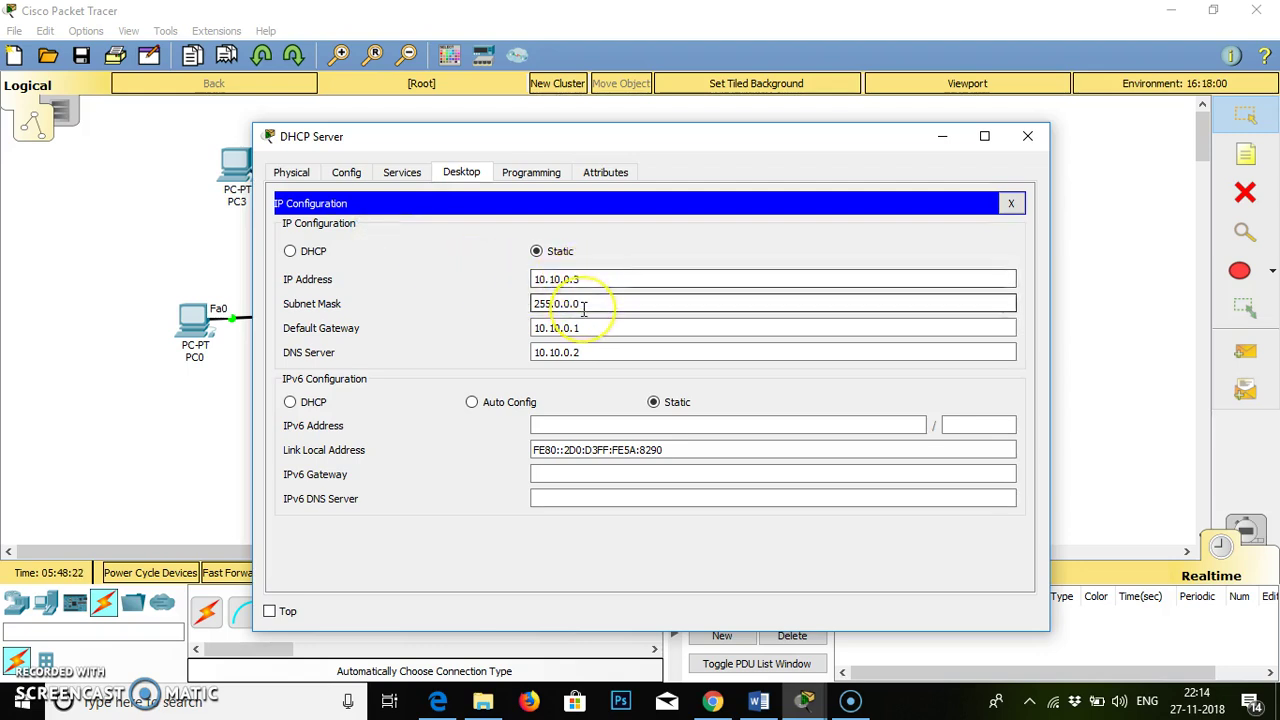
click(583, 328)
click(584, 354)
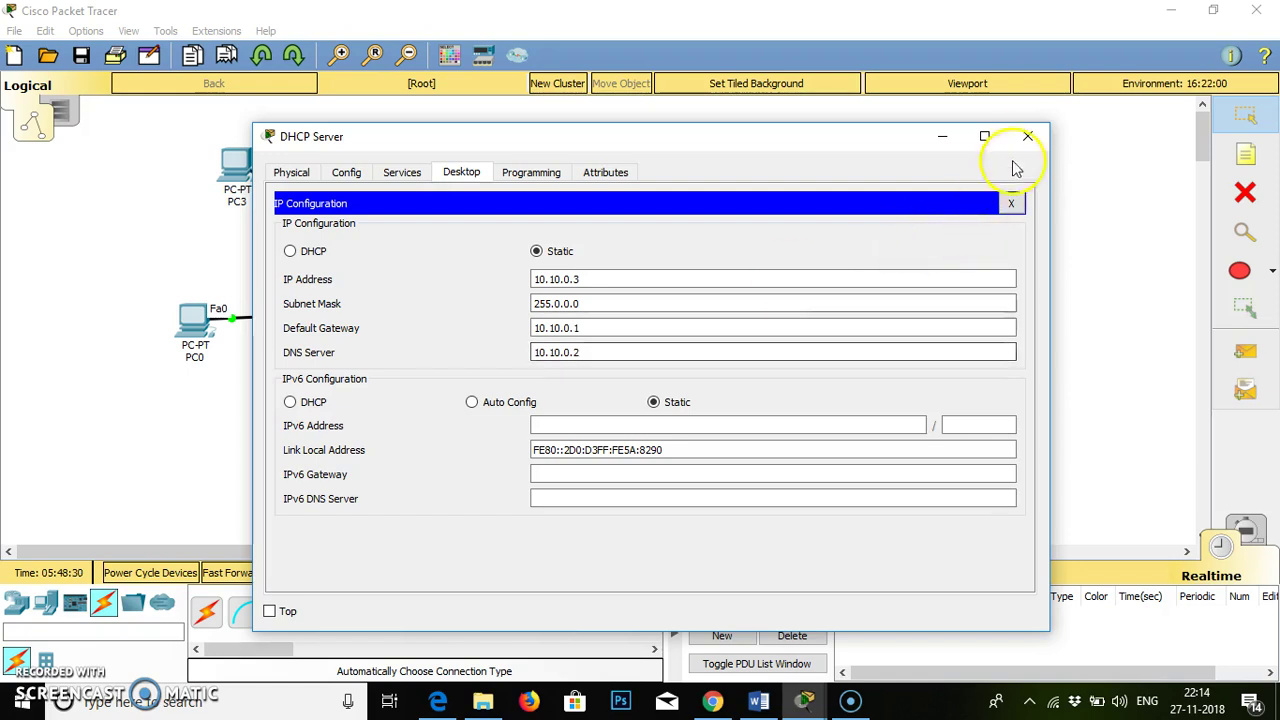
Inspect the DHCP service on the DHCP Server, checking the pool name, default gateway, DNS server and start IP address.
click(398, 175)
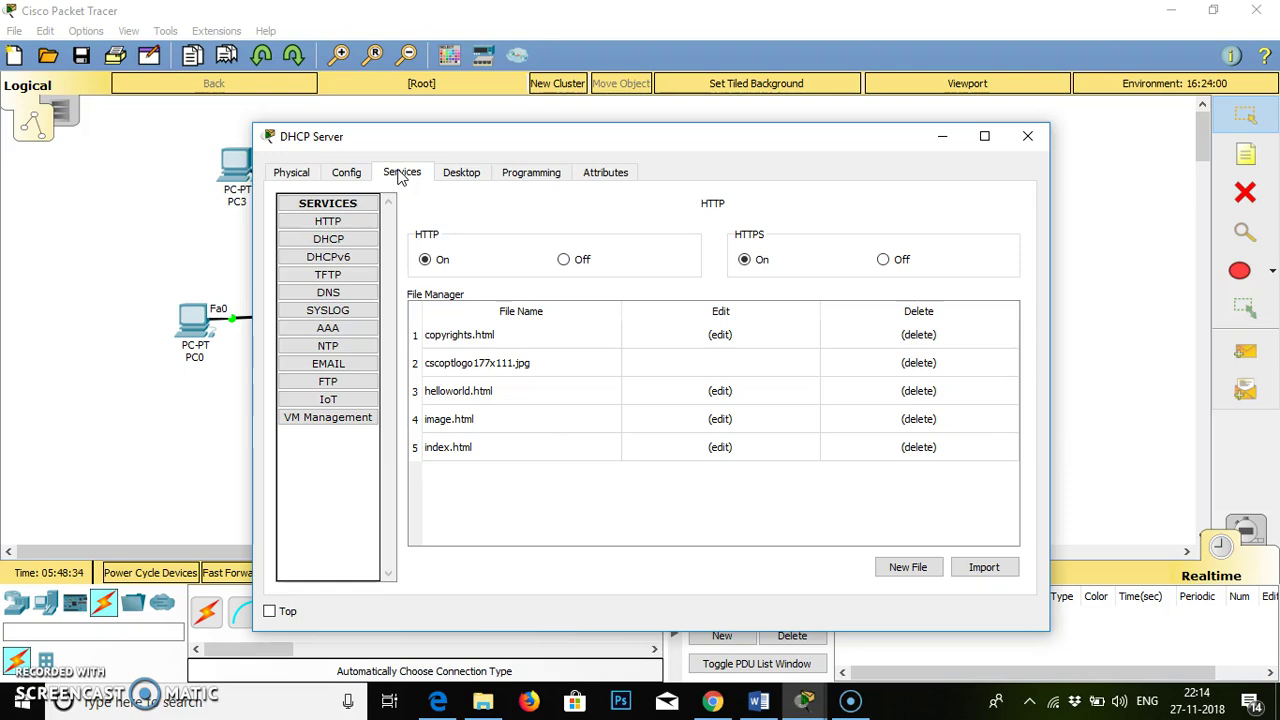
click(323, 241)
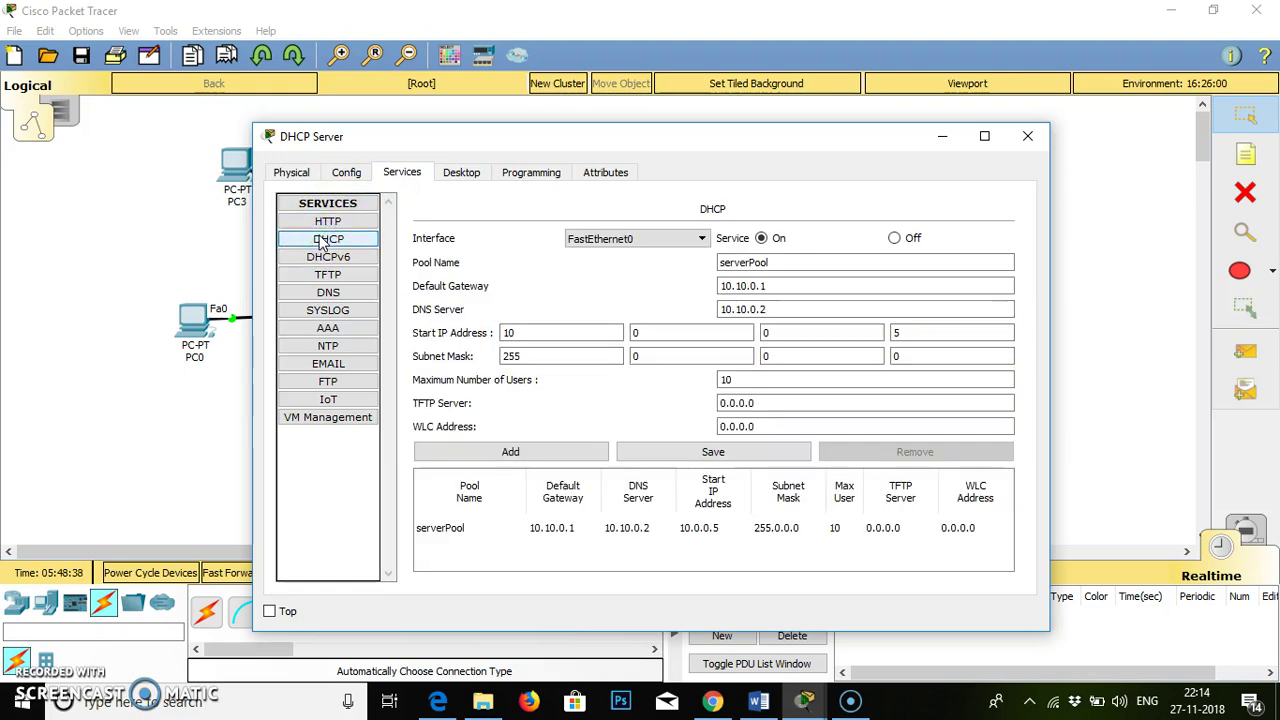
click(593, 275)
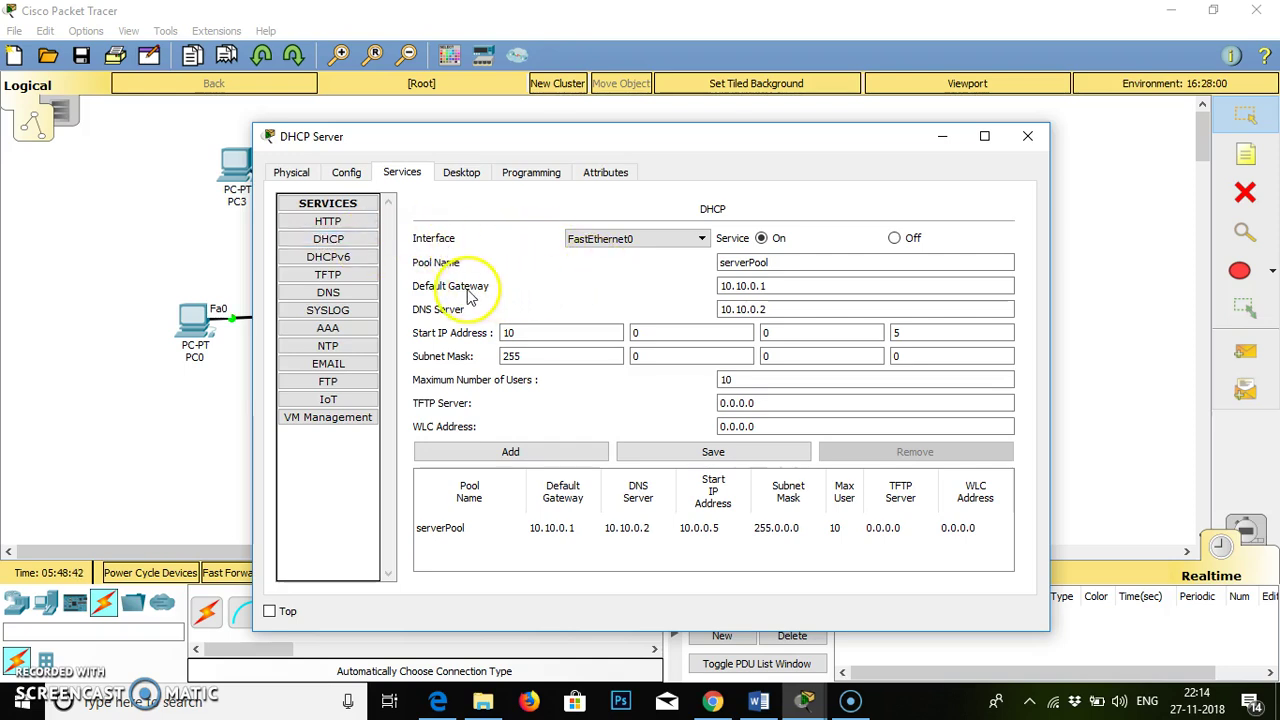
click(676, 298)
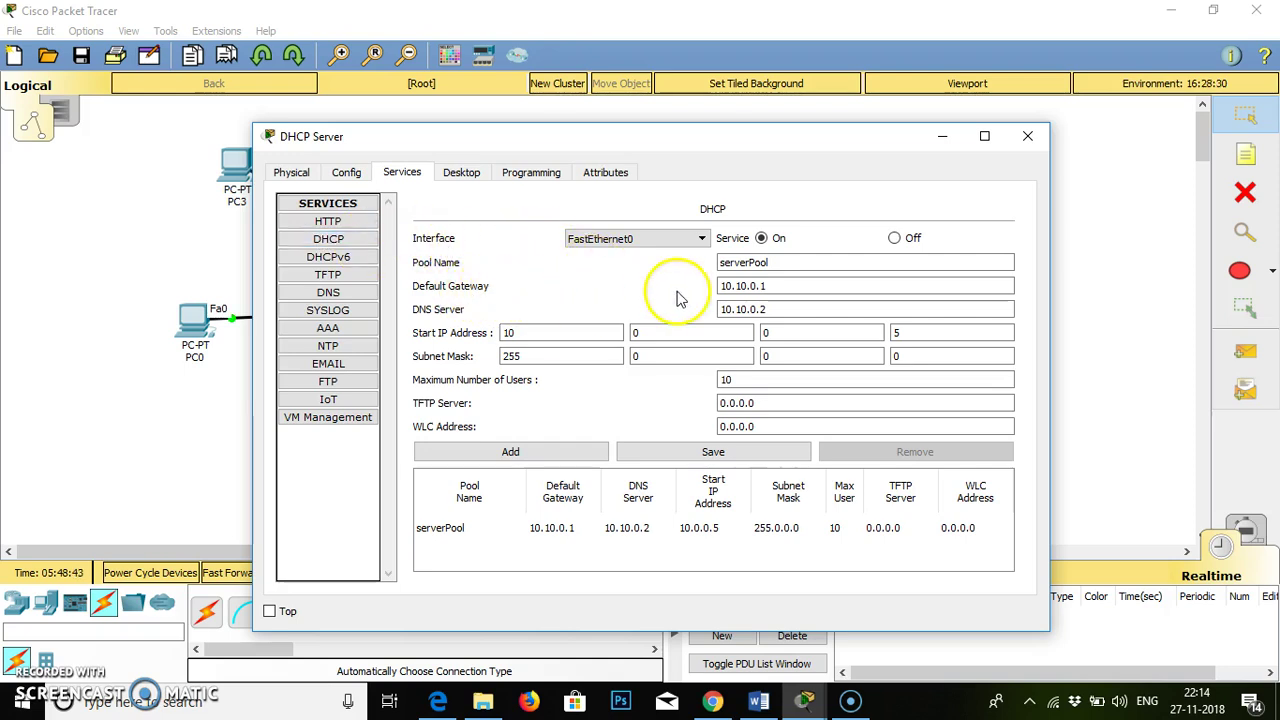
click(770, 290)
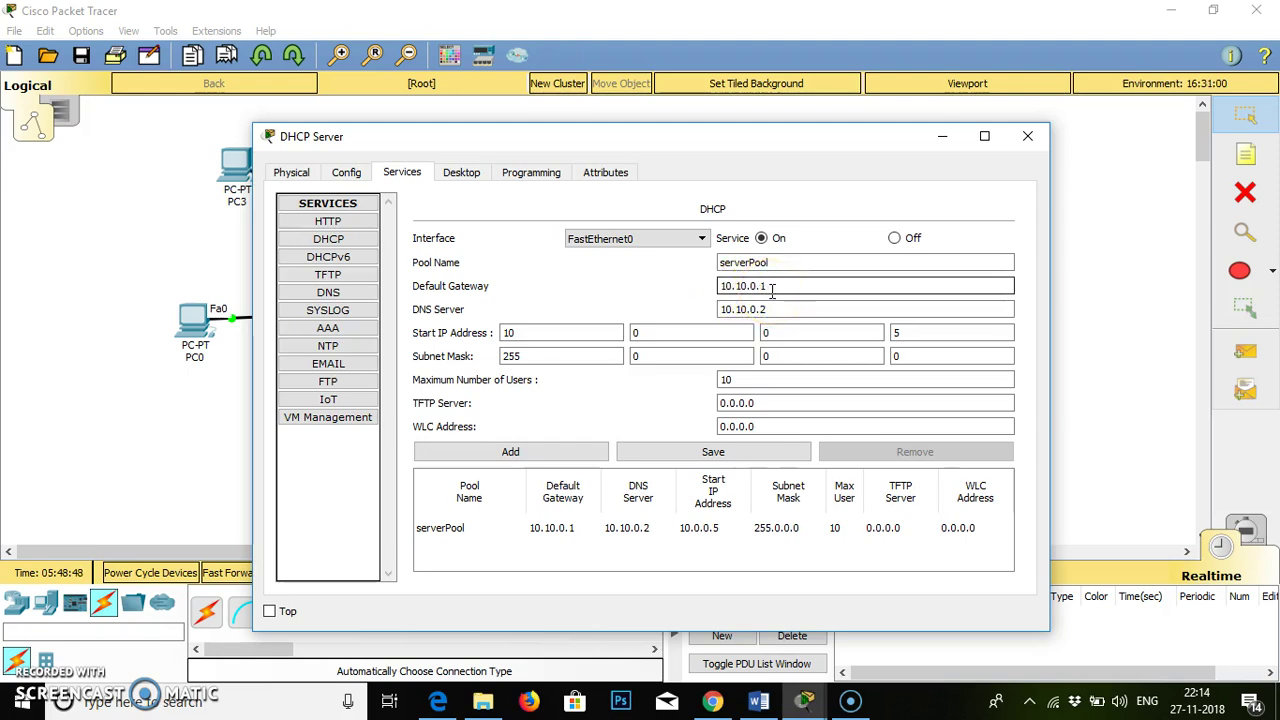
click(779, 309)
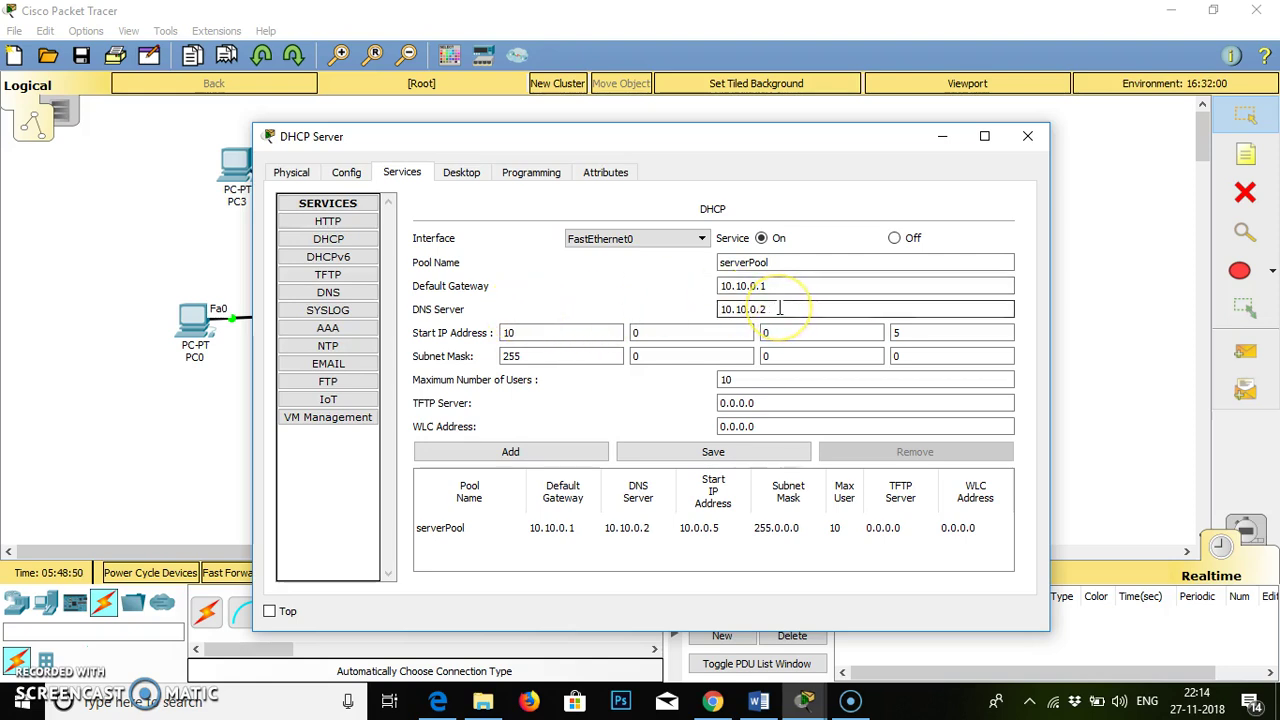
click(450, 346)
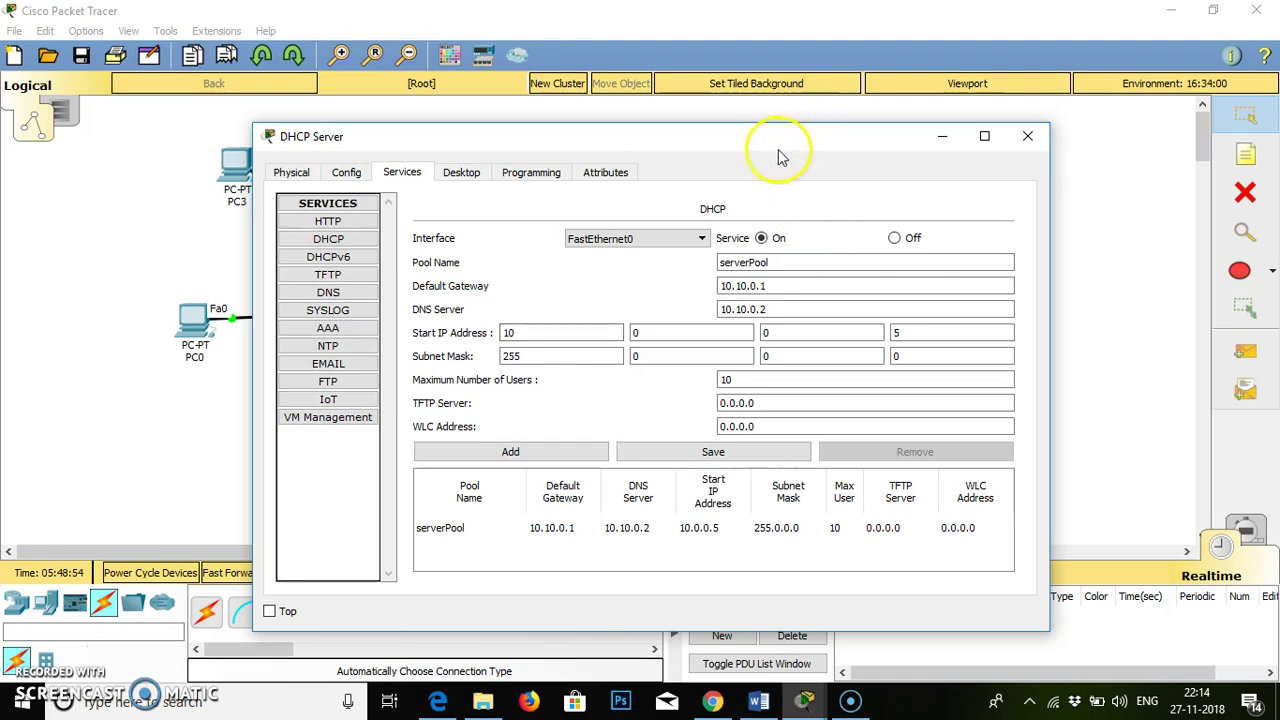
Move the DHCP Server window aside to compare the pool settings with the server address labels and PCs in the topology.
drag(771, 142, 680, 568)
click(802, 247)
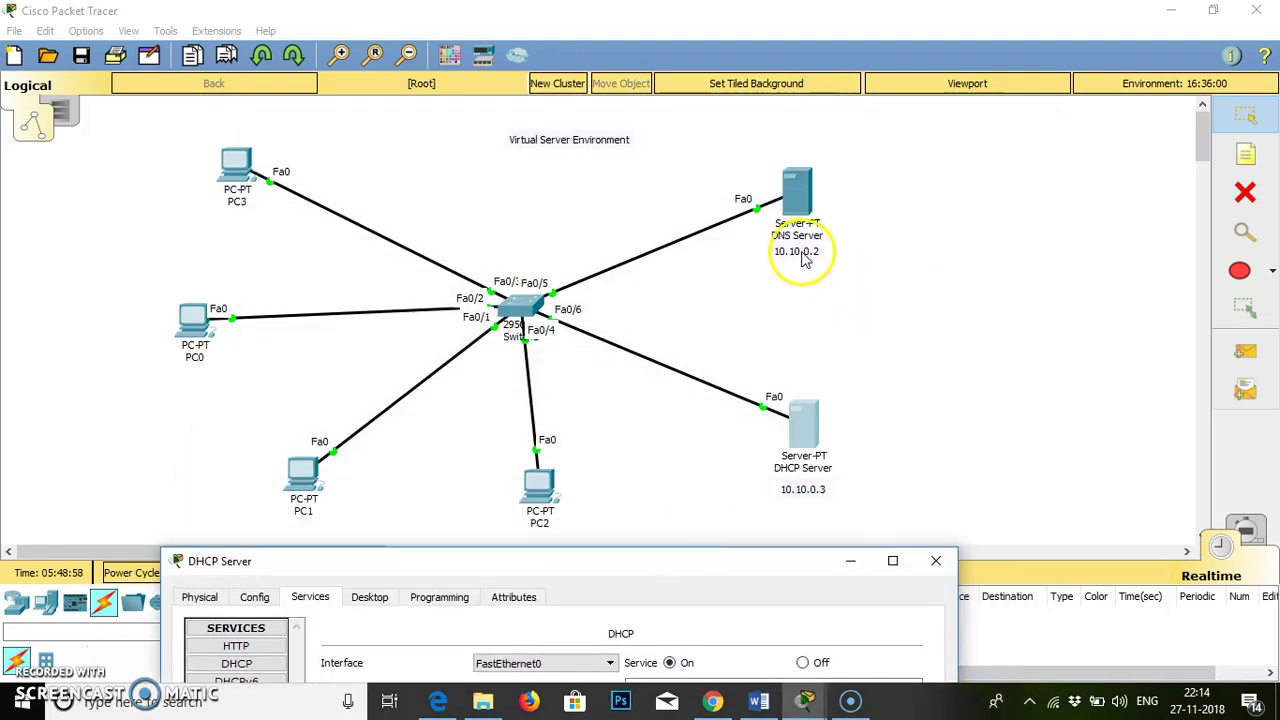
click(815, 510)
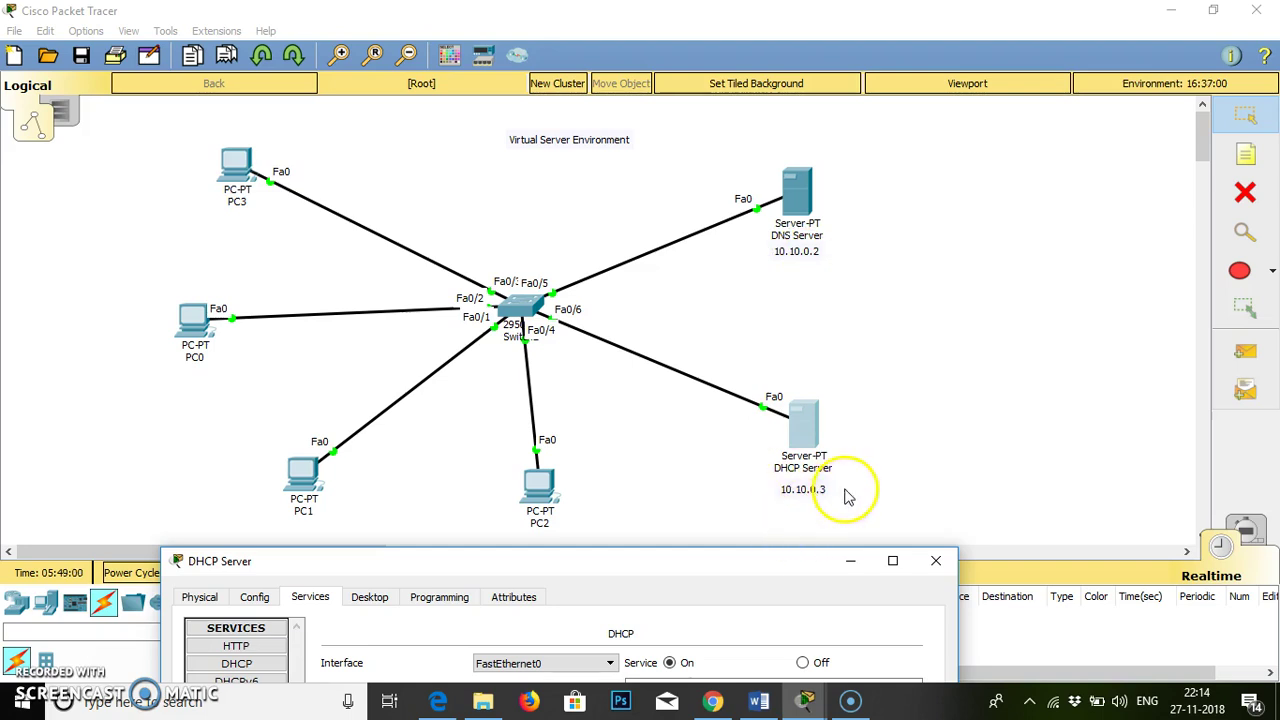
drag(640, 561, 976, 226)
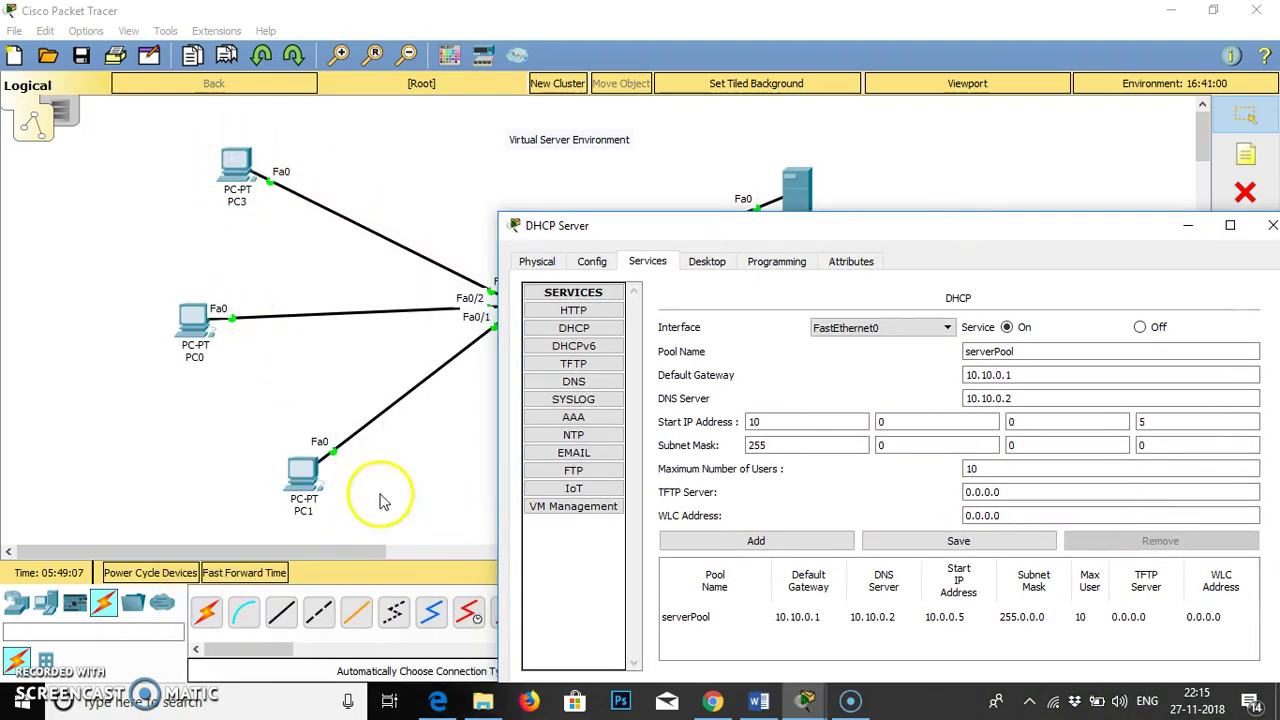
drag(708, 227, 537, 174)
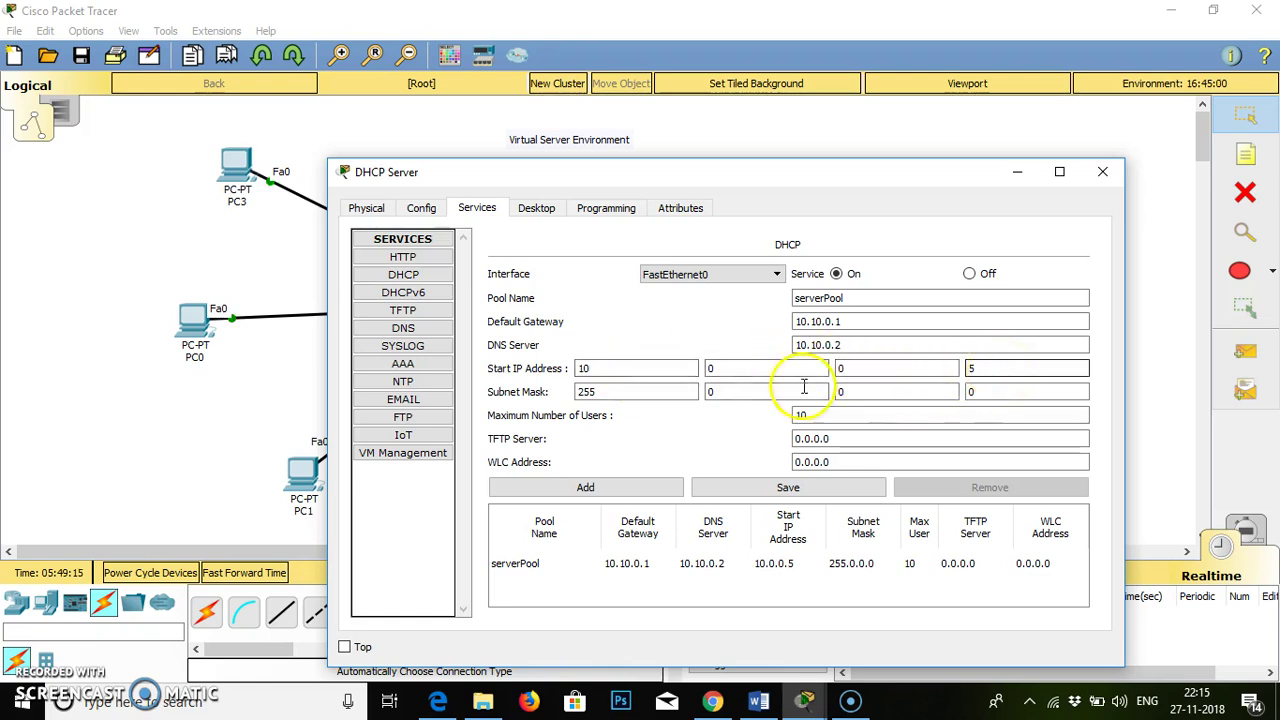
Examine the DHCP pool's start IP address, subnet mask and maximum number of users against the PCs in the topology.
click(1000, 366)
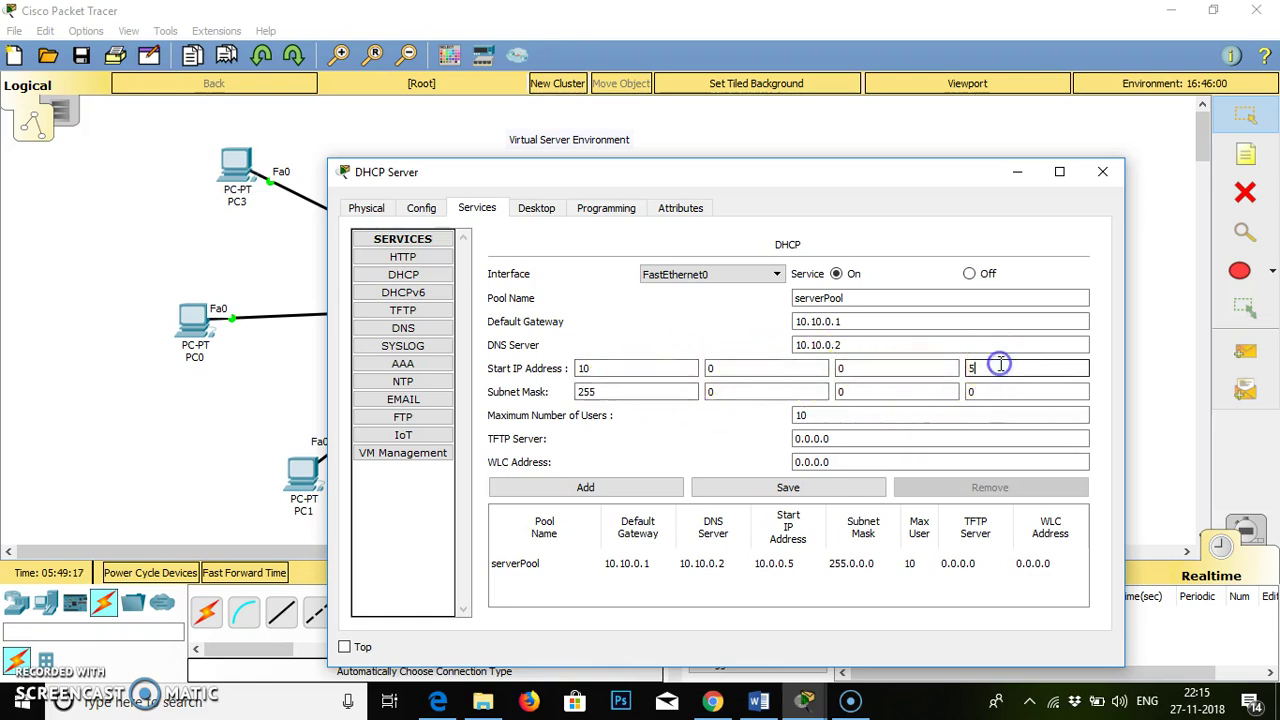
click(613, 393)
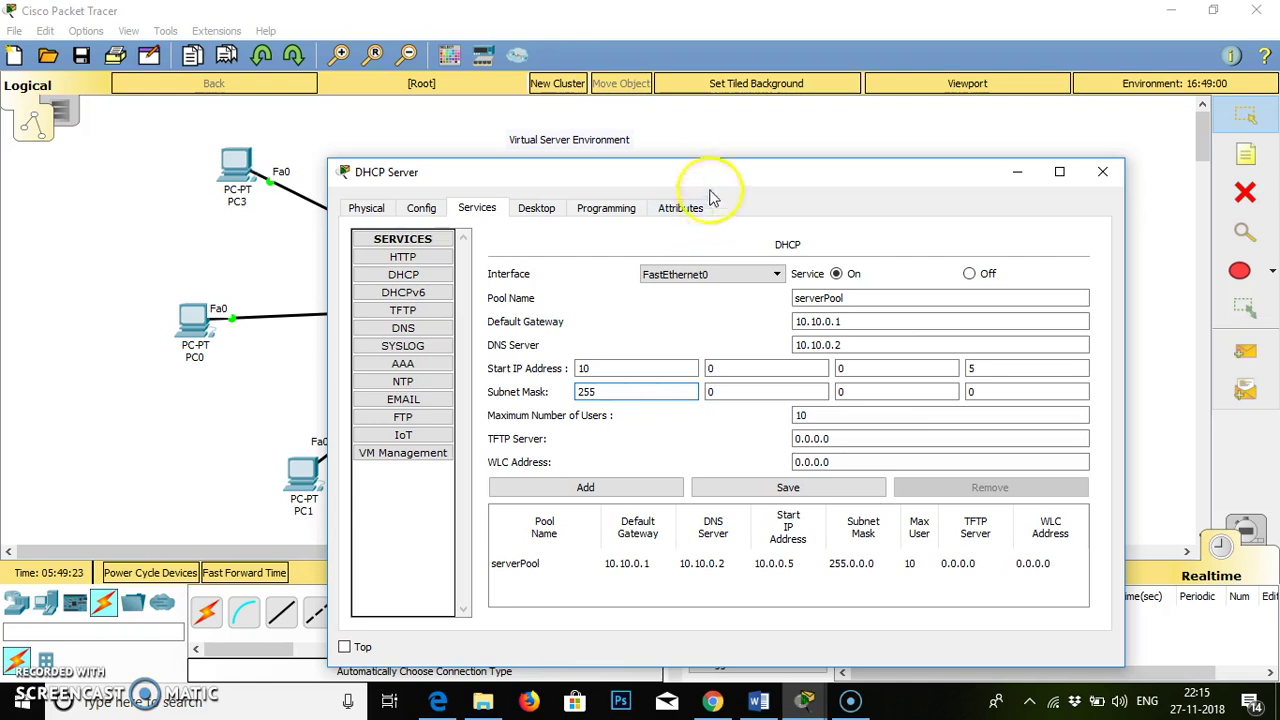
drag(706, 171, 906, 168)
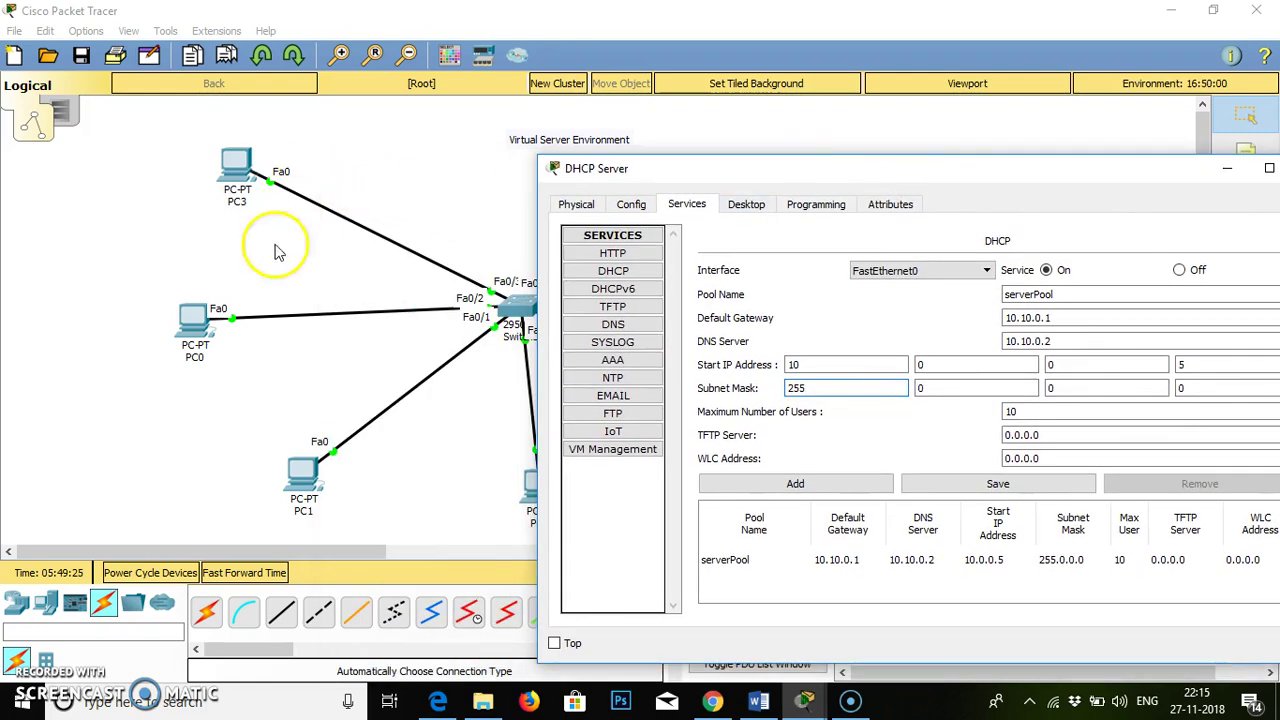
drag(685, 174, 506, 158)
click(950, 397)
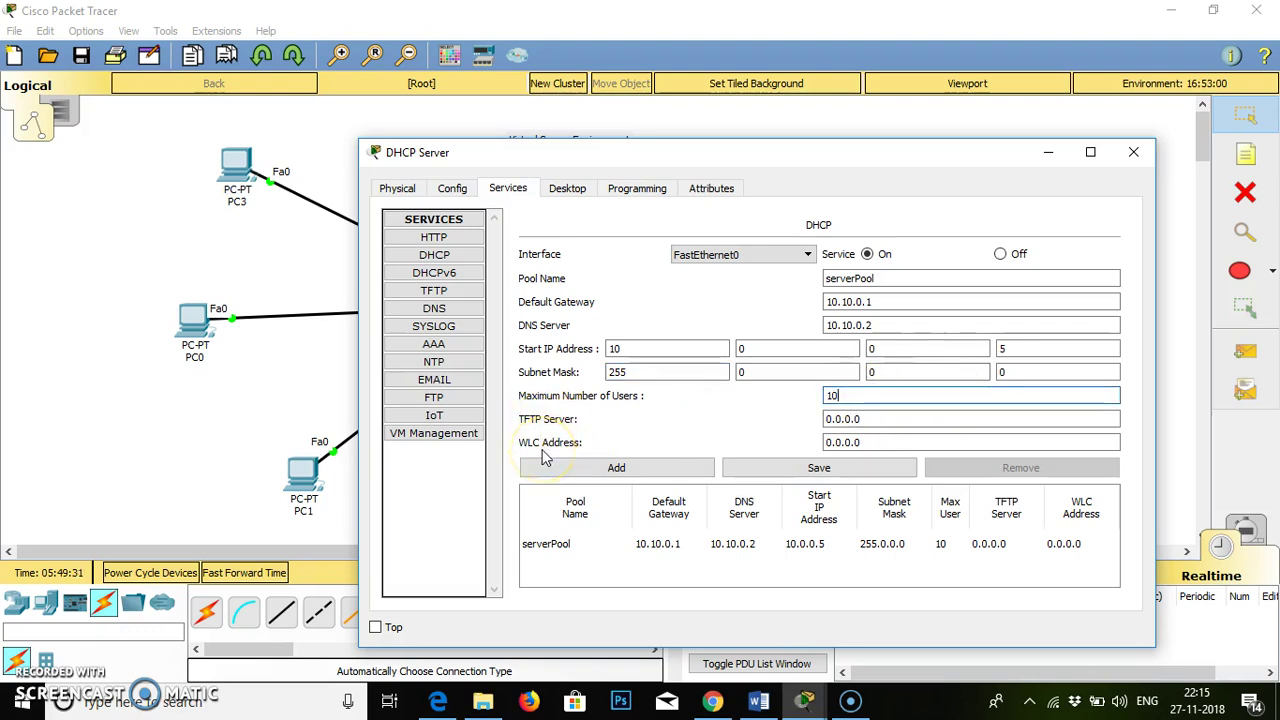
Select the serverPool entry, recheck its default gateway and DNS server fields, and close the DHCP Server window.
click(906, 440)
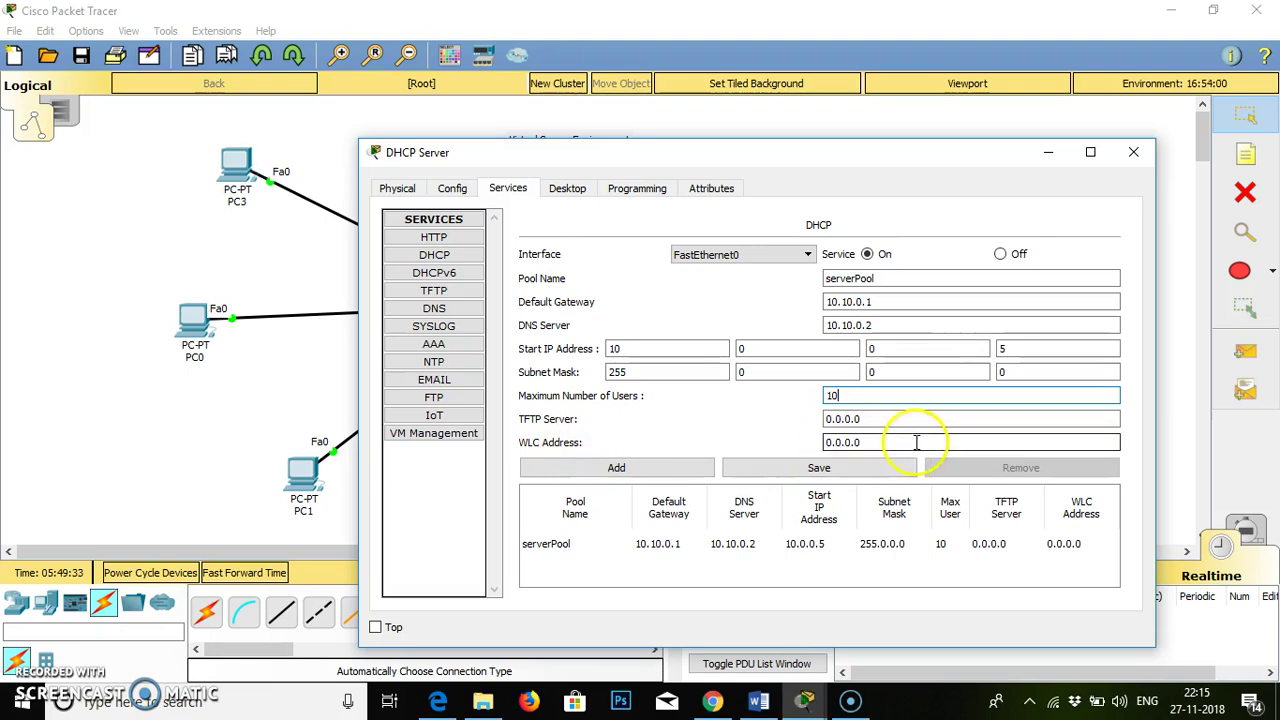
click(800, 476)
click(718, 545)
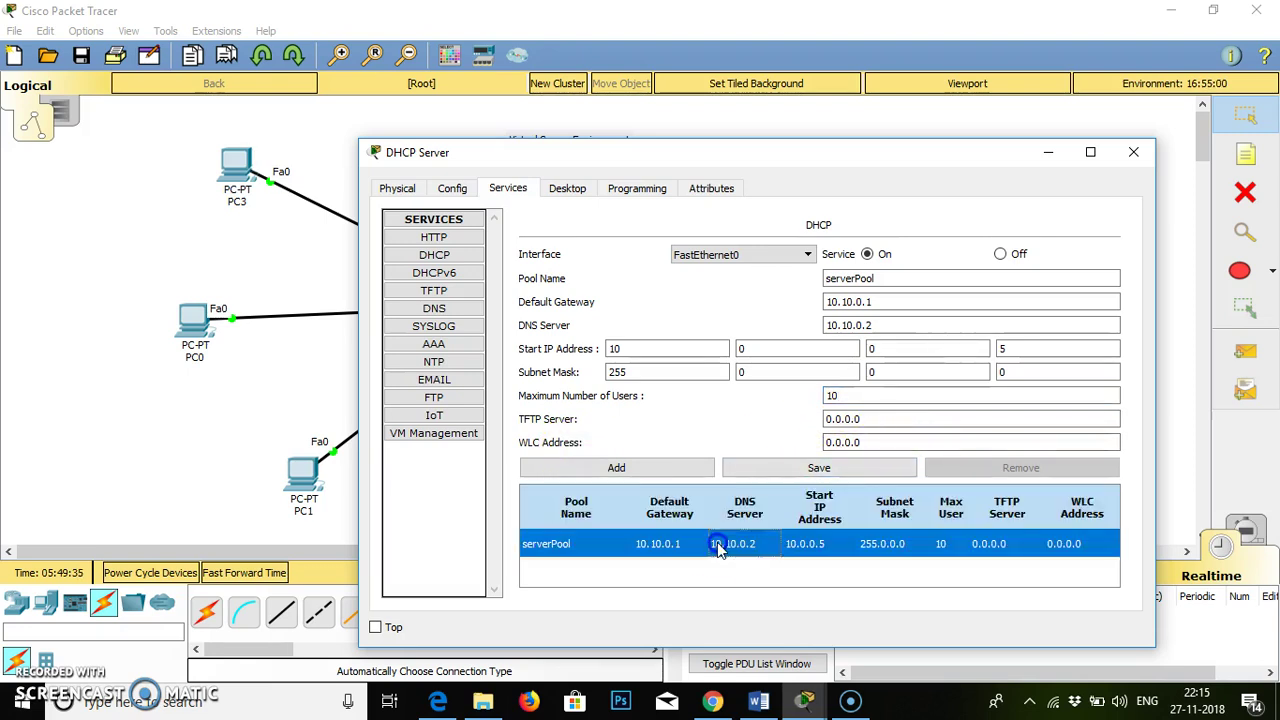
click(618, 478)
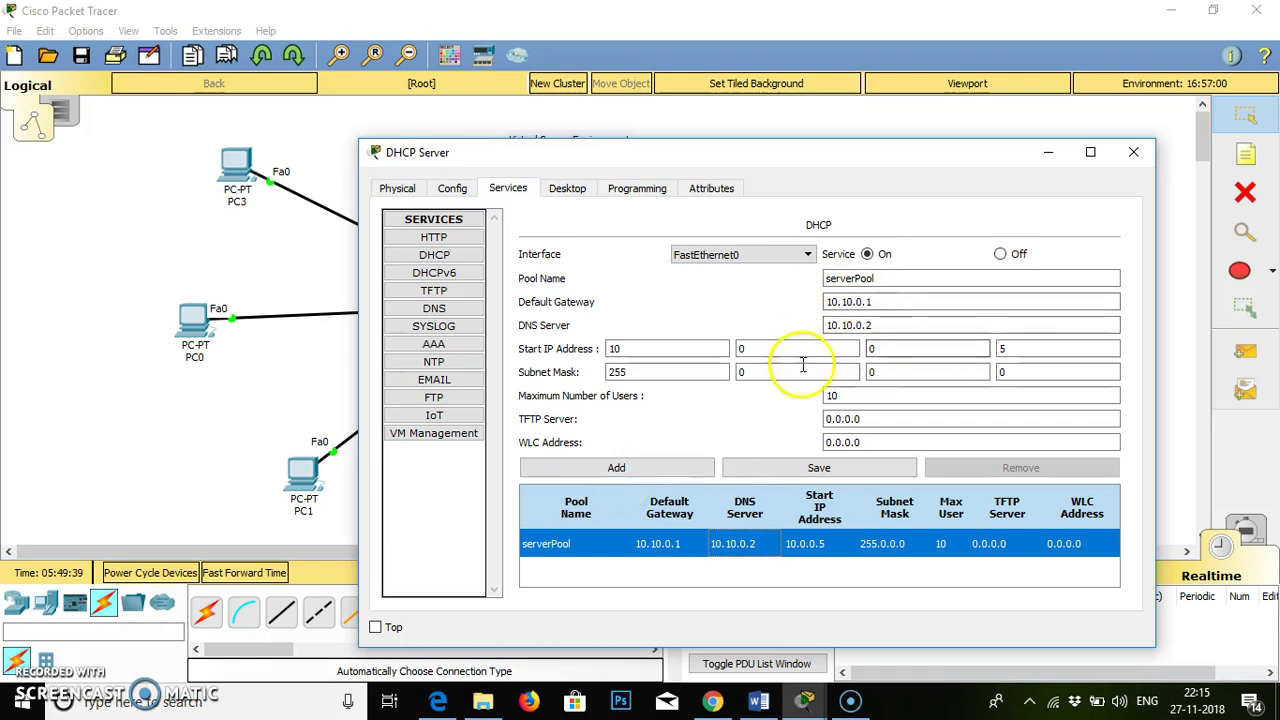
click(866, 304)
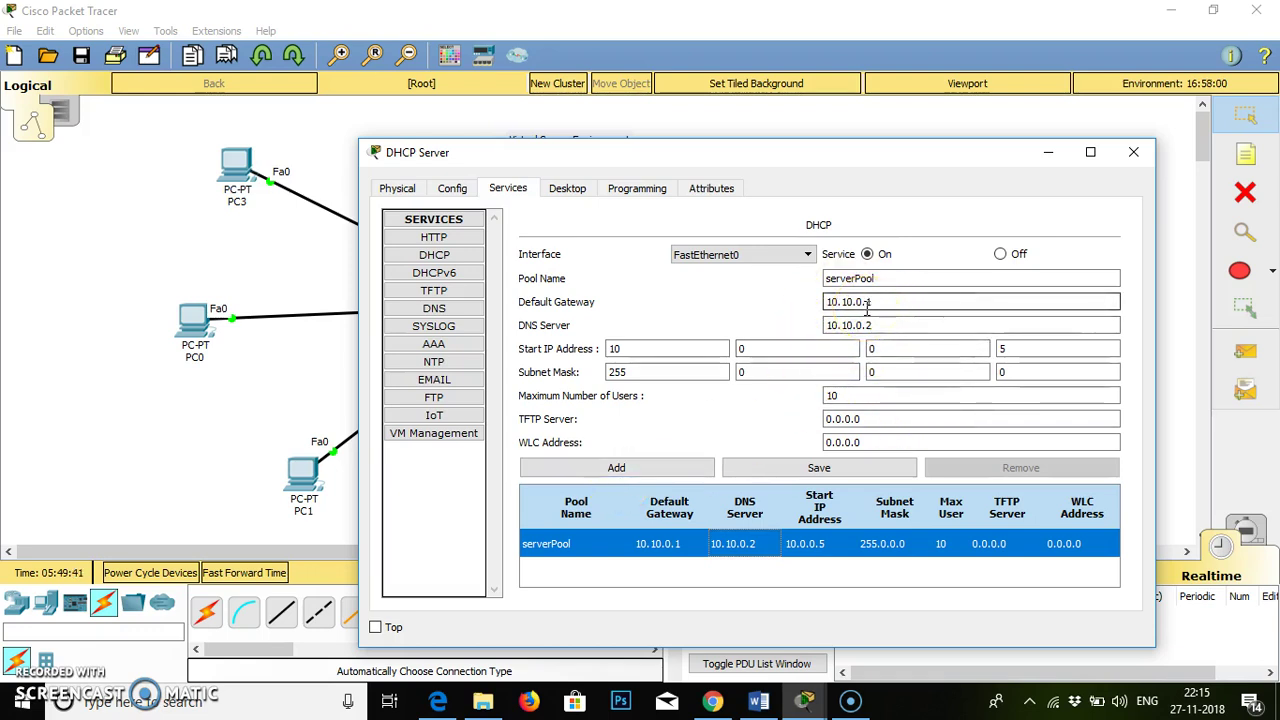
click(888, 330)
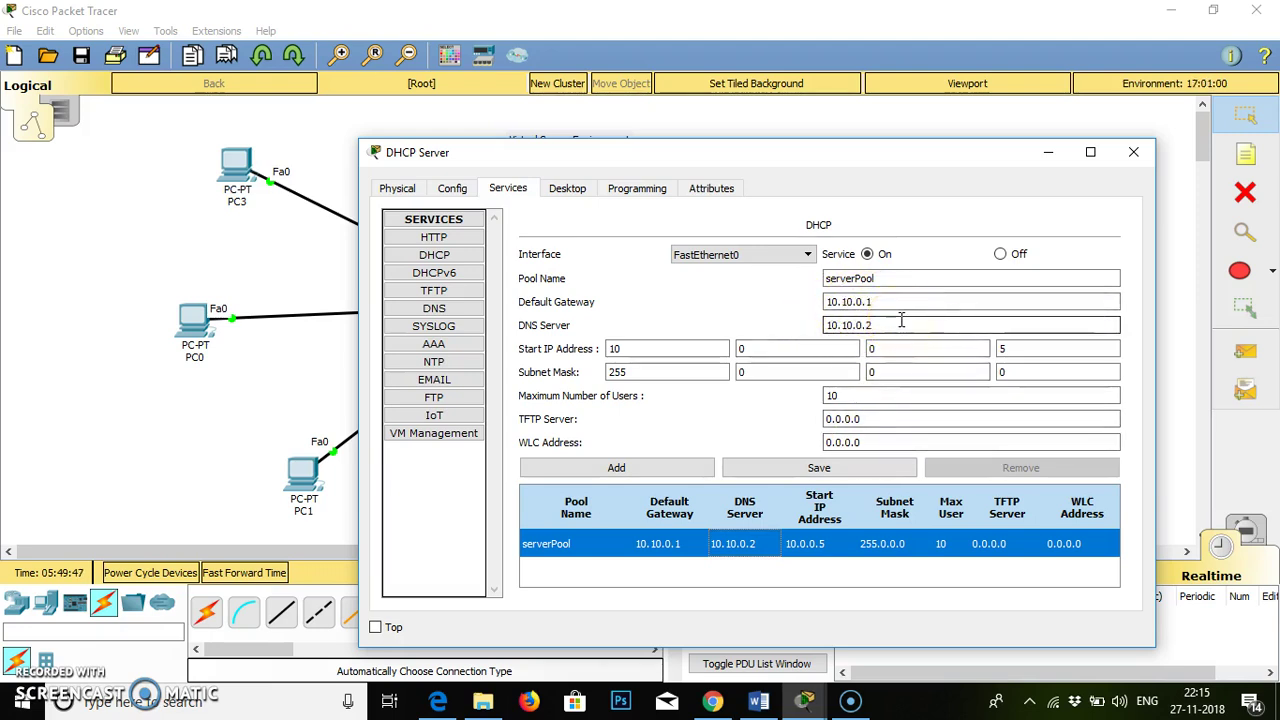
click(1134, 157)
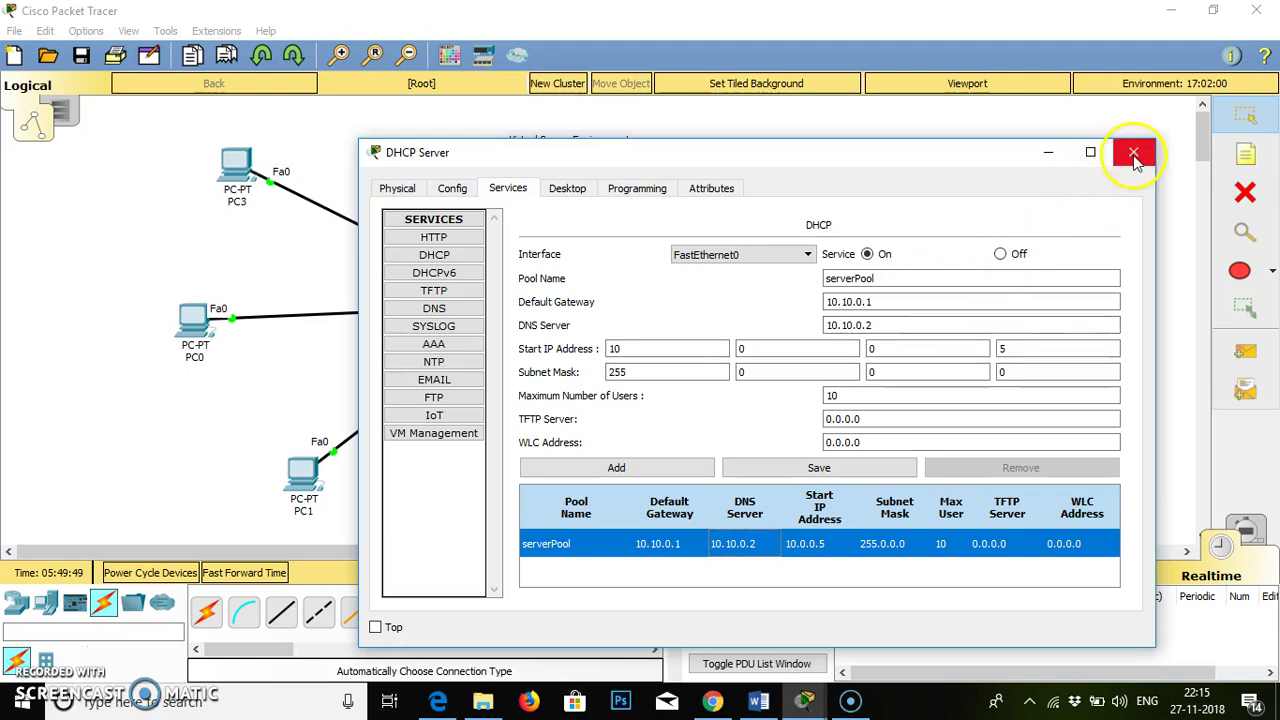
Switch PC3's IPv4 configuration from static to DHCP so it requests an address, and close its window.
click(305, 478)
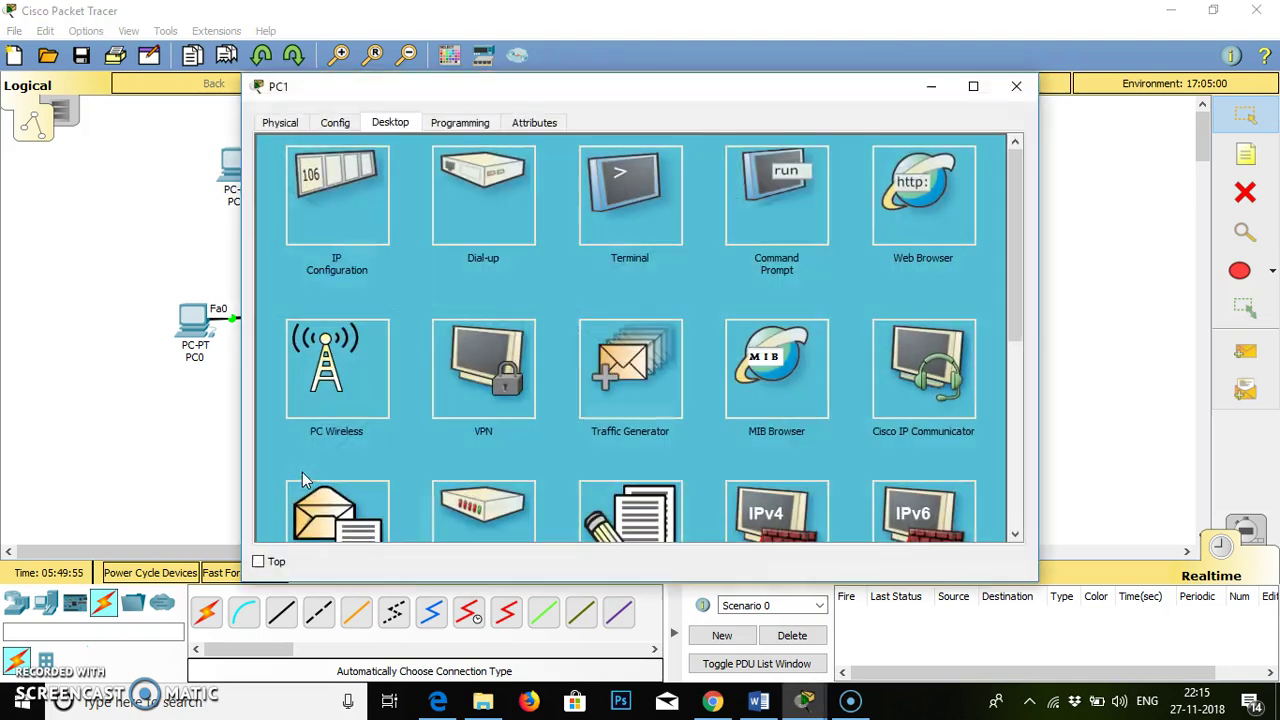
click(1015, 86)
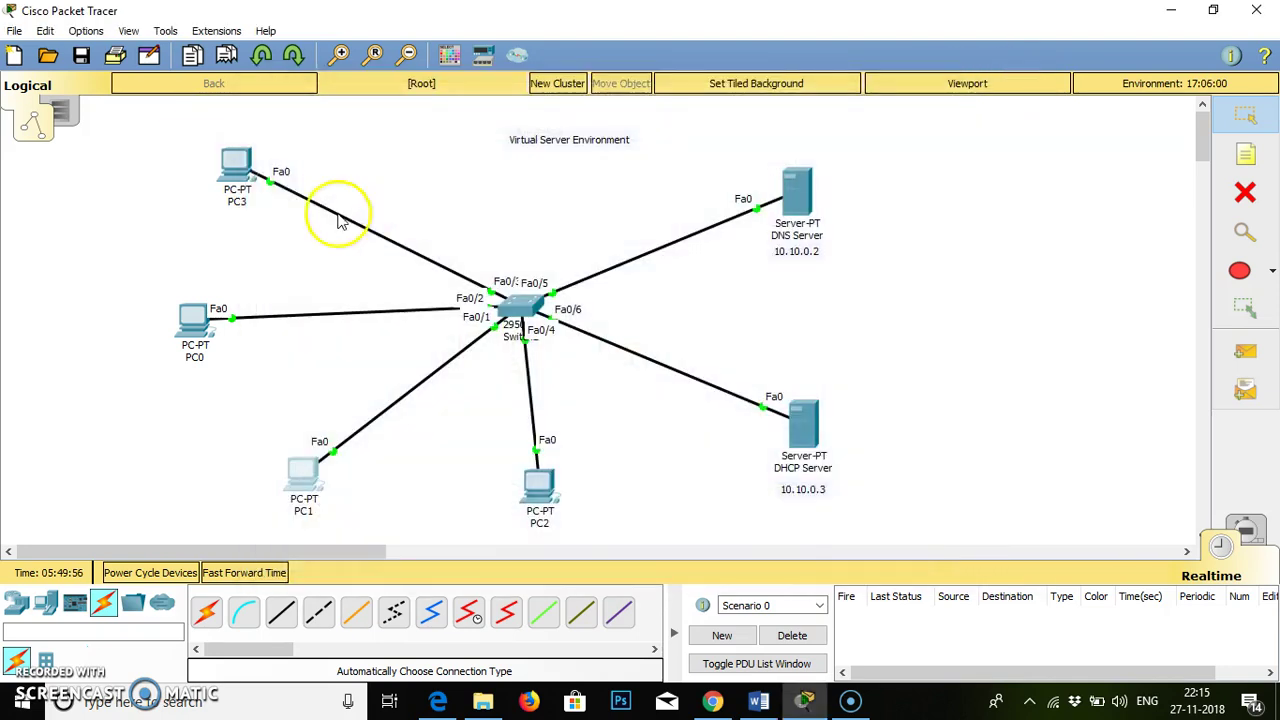
click(237, 172)
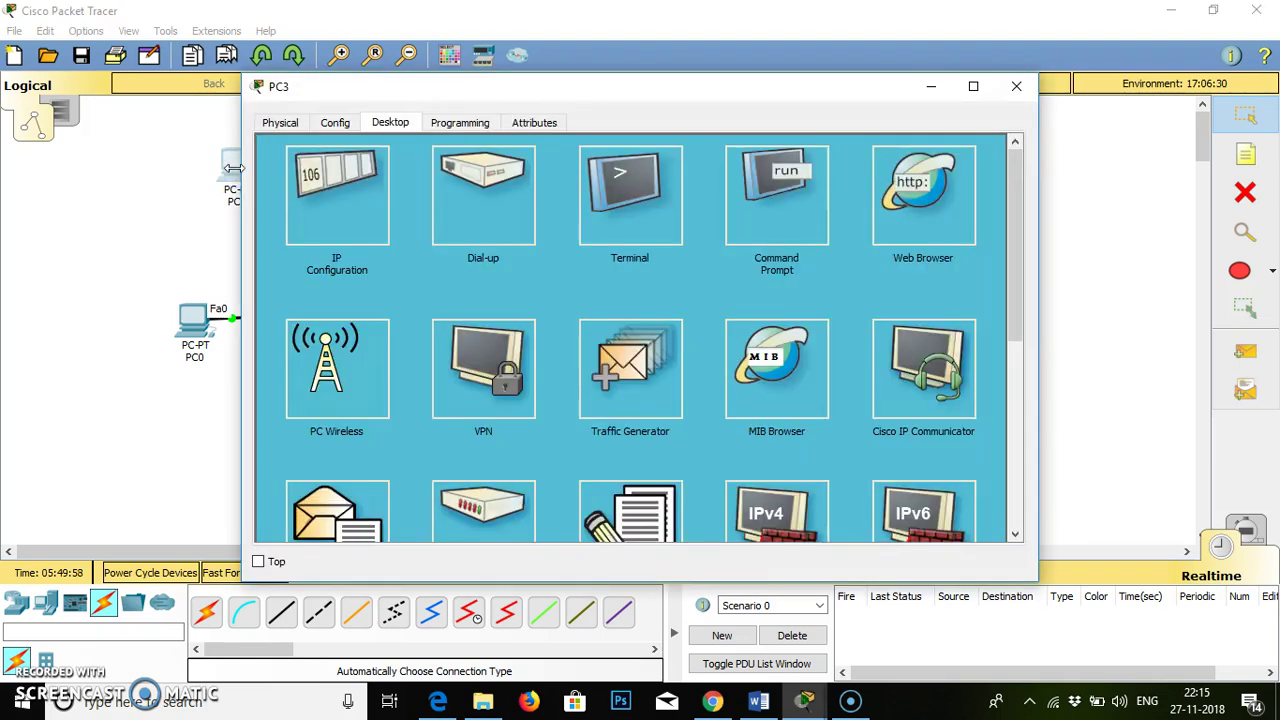
click(338, 180)
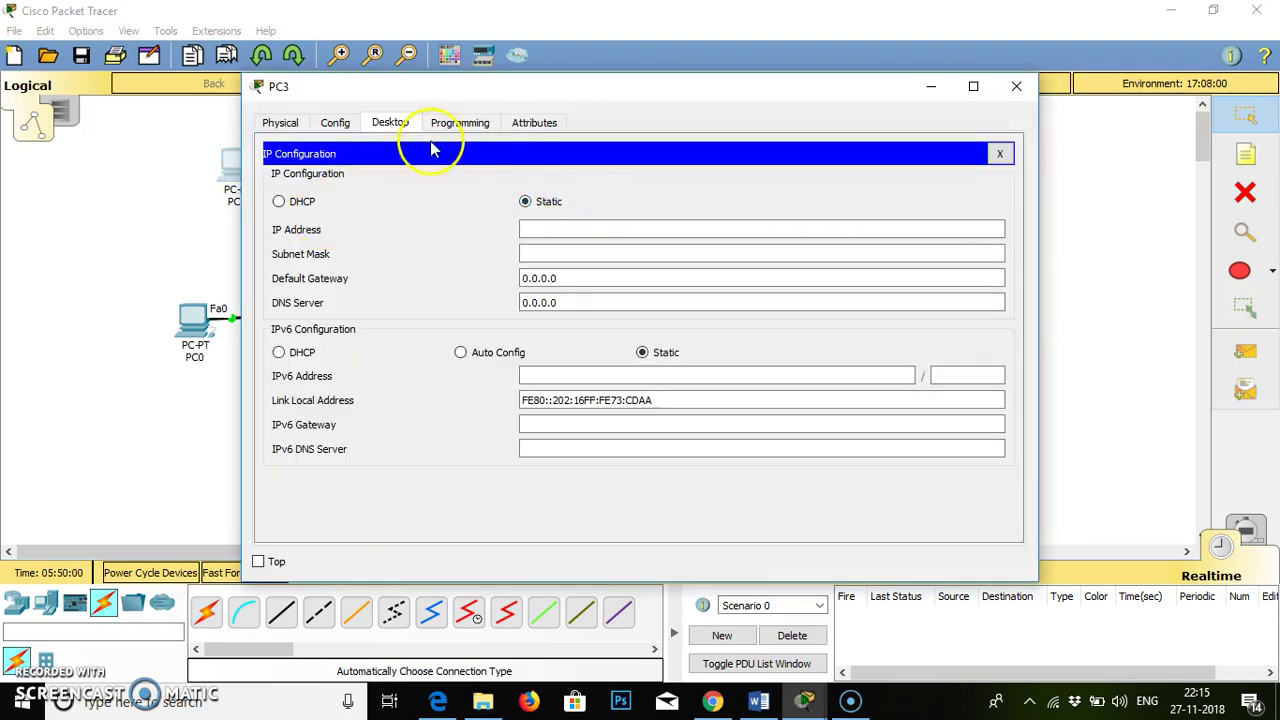
drag(560, 87, 580, 163)
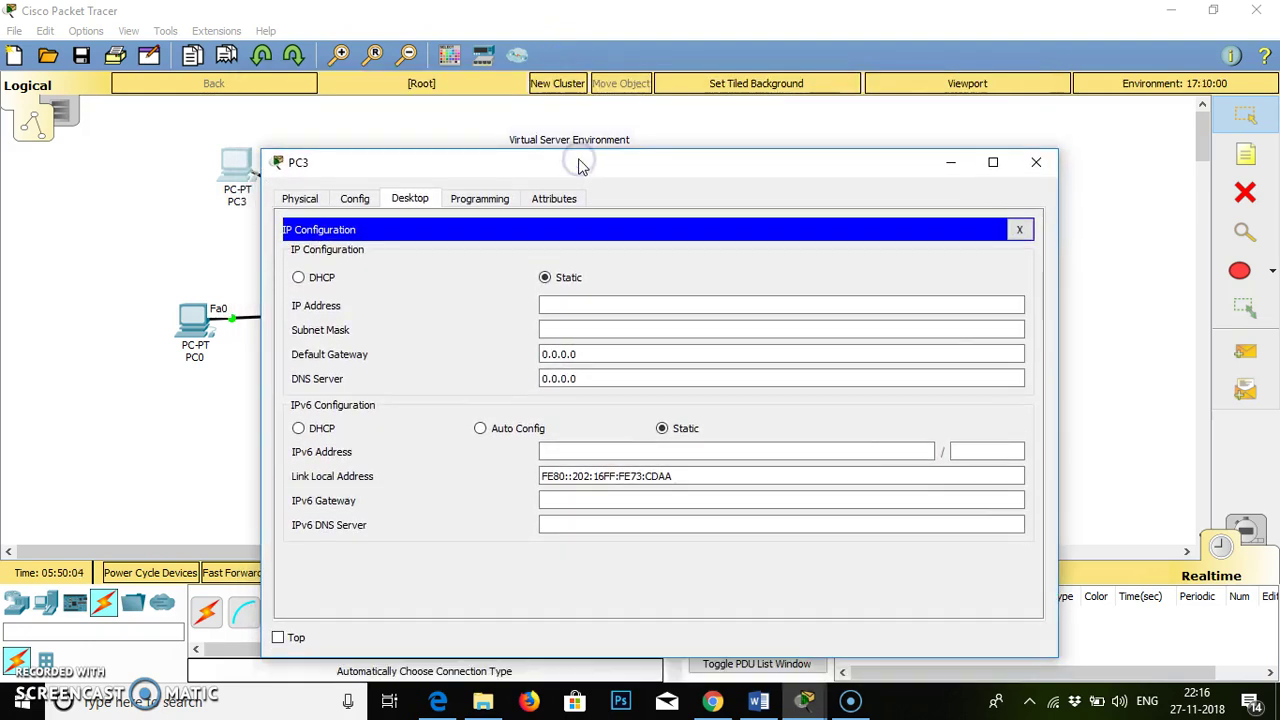
click(579, 304)
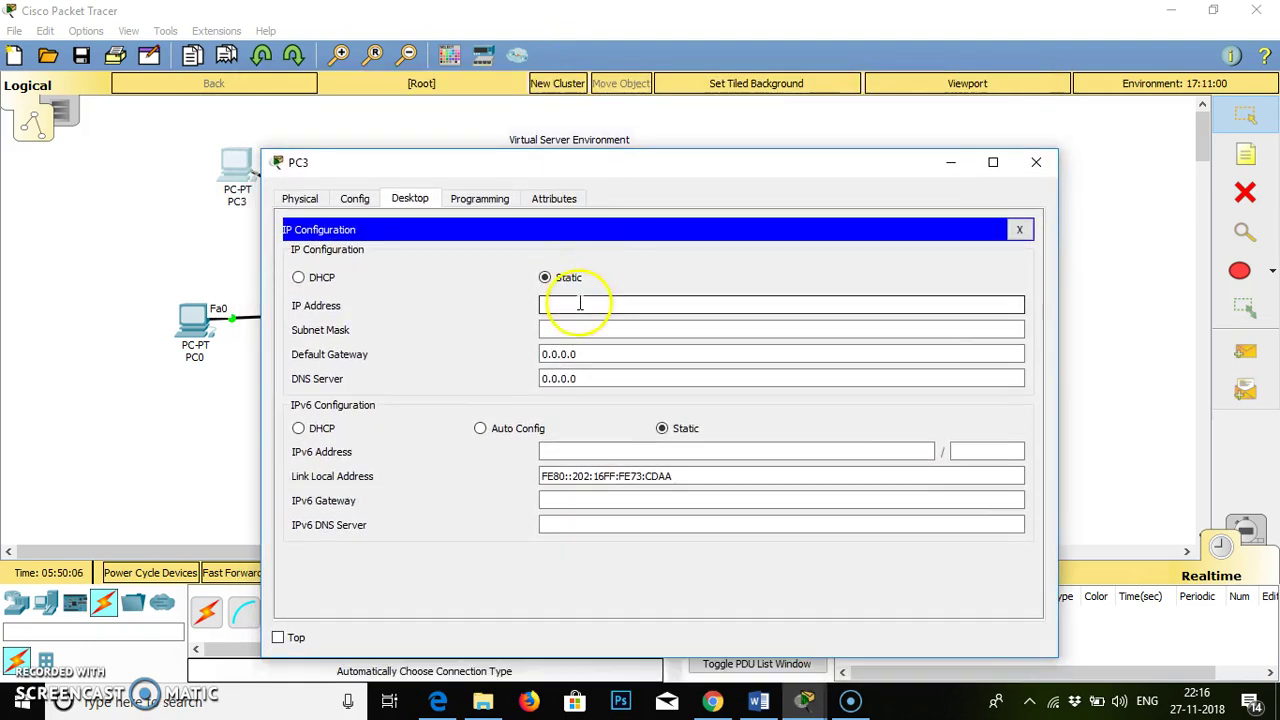
click(299, 278)
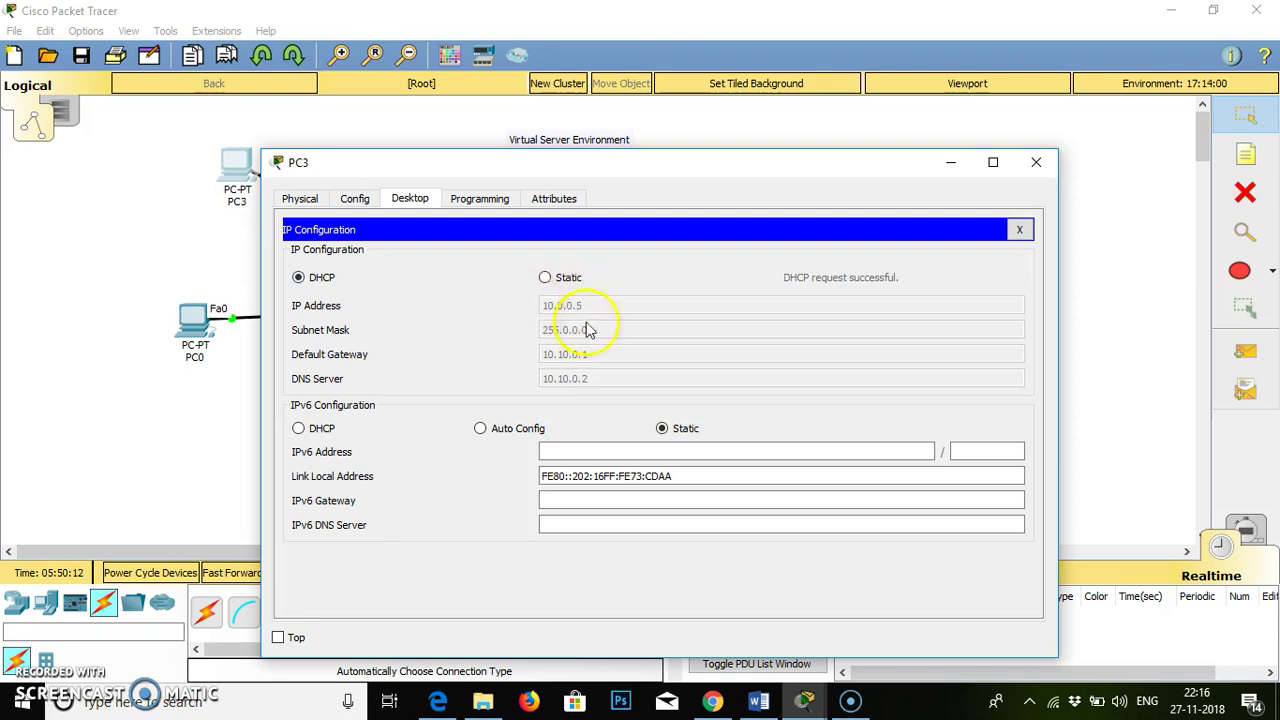
click(1036, 162)
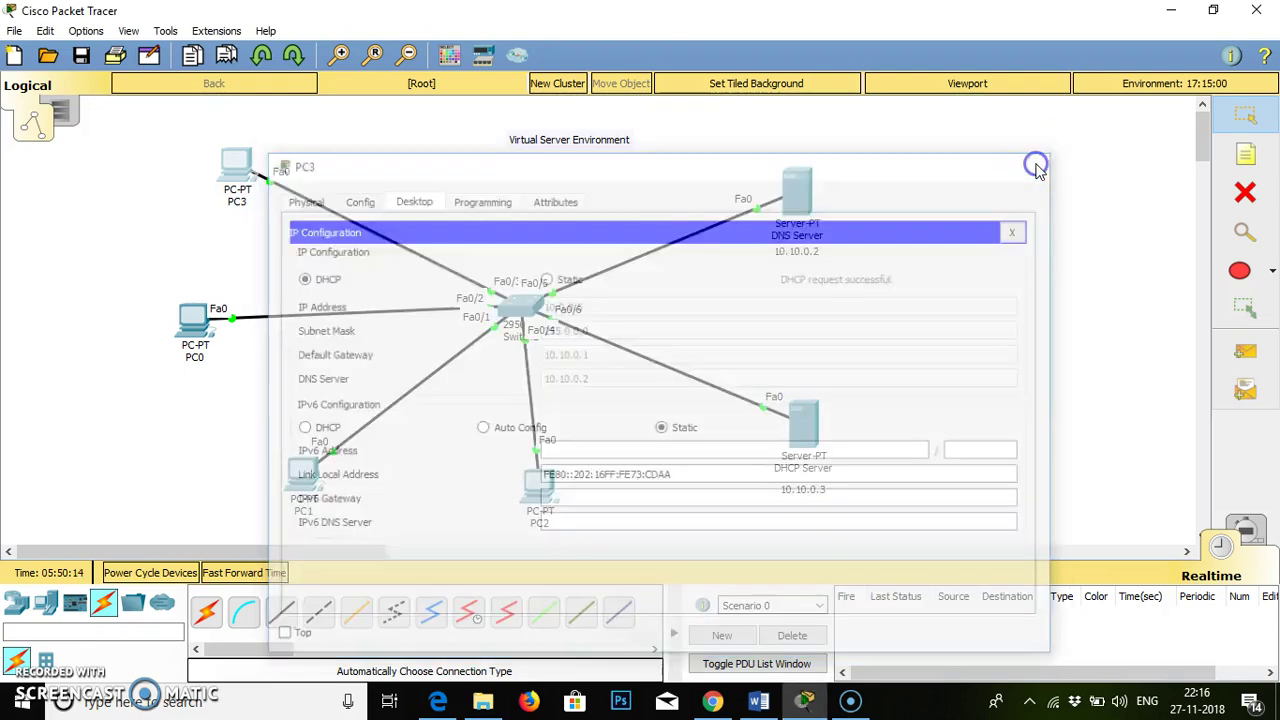
Set PC0's IPv4 configuration to DHCP and close the PC0 window.
click(185, 333)
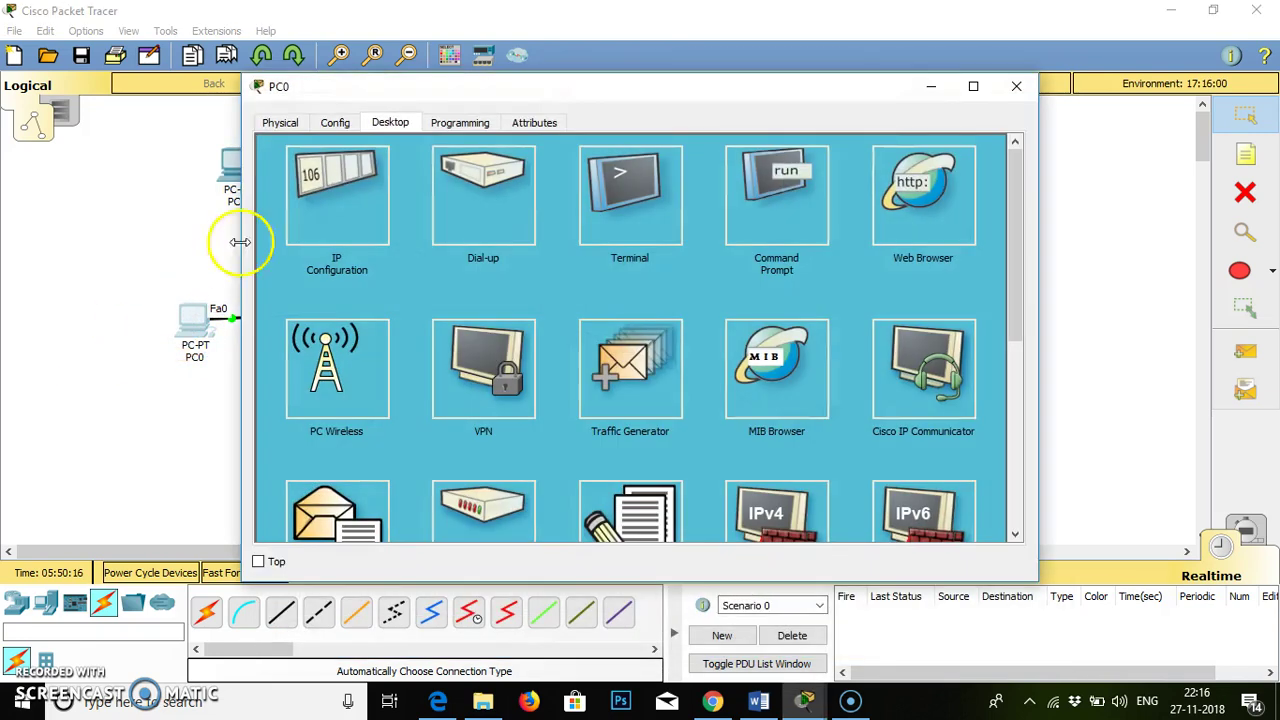
click(356, 192)
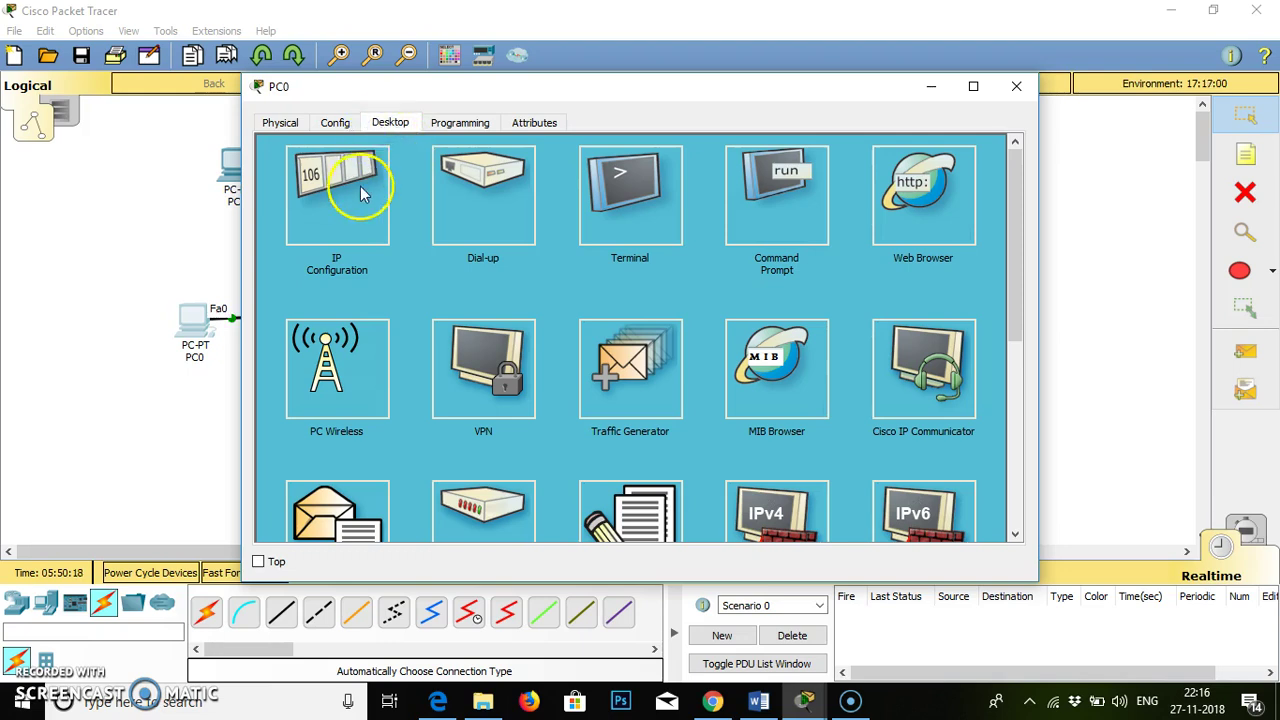
click(280, 202)
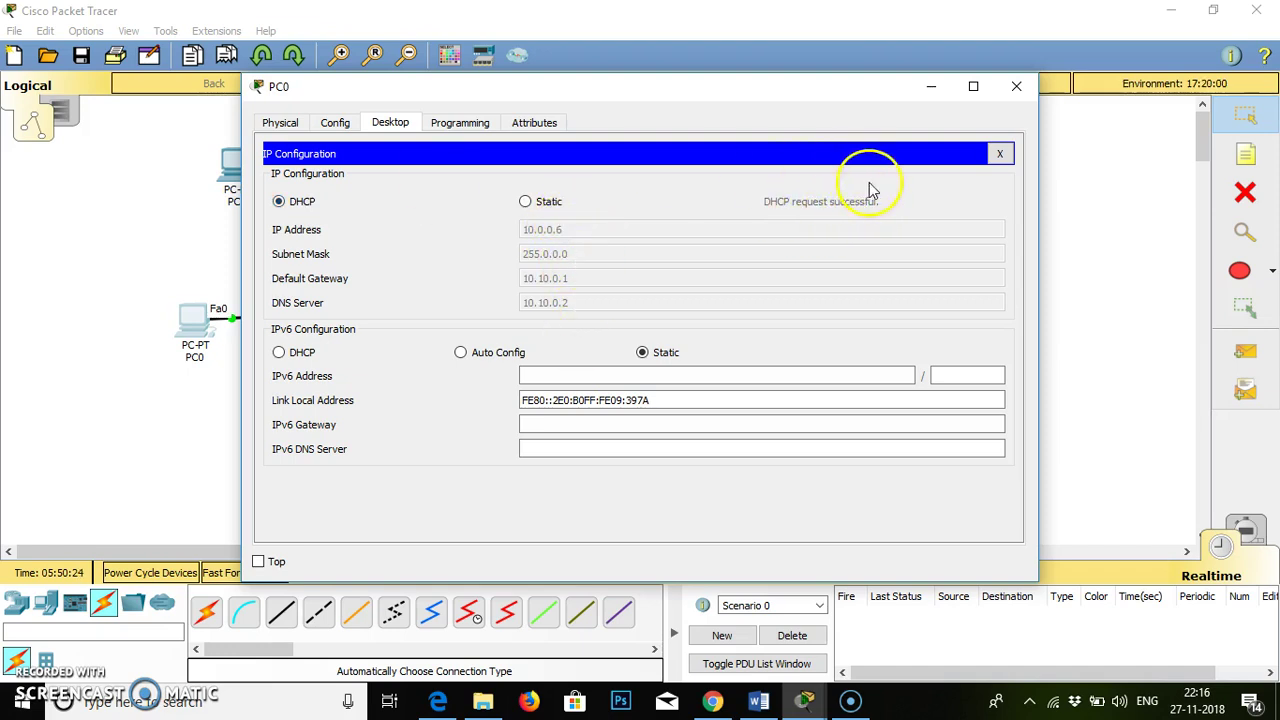
click(1014, 90)
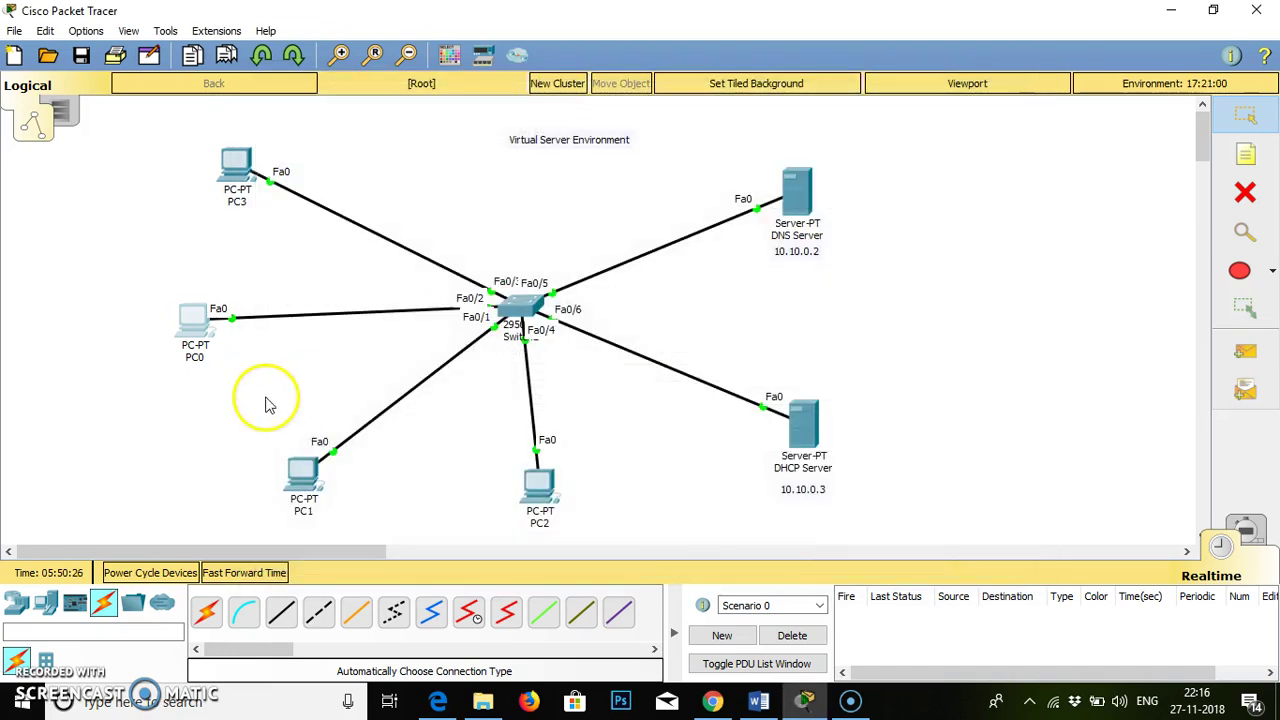
Change PC1's IPv4 addressing to DHCP and close the PC1 window.
click(312, 484)
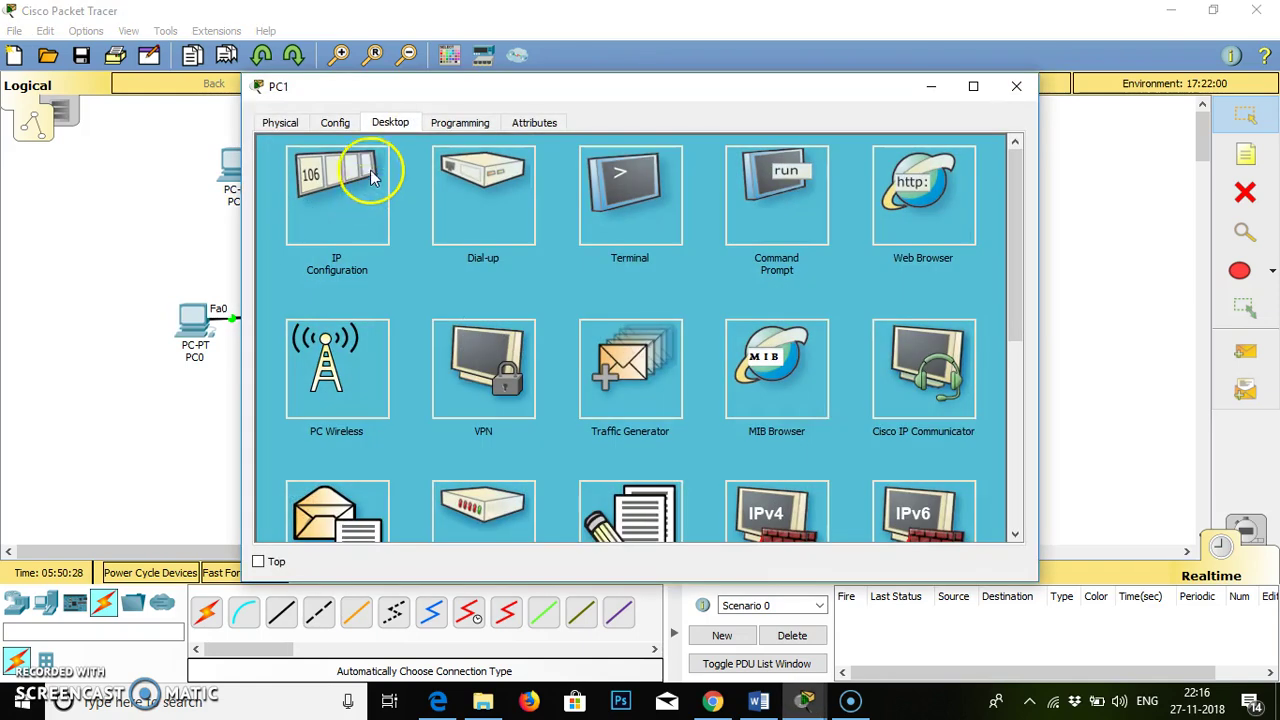
click(340, 205)
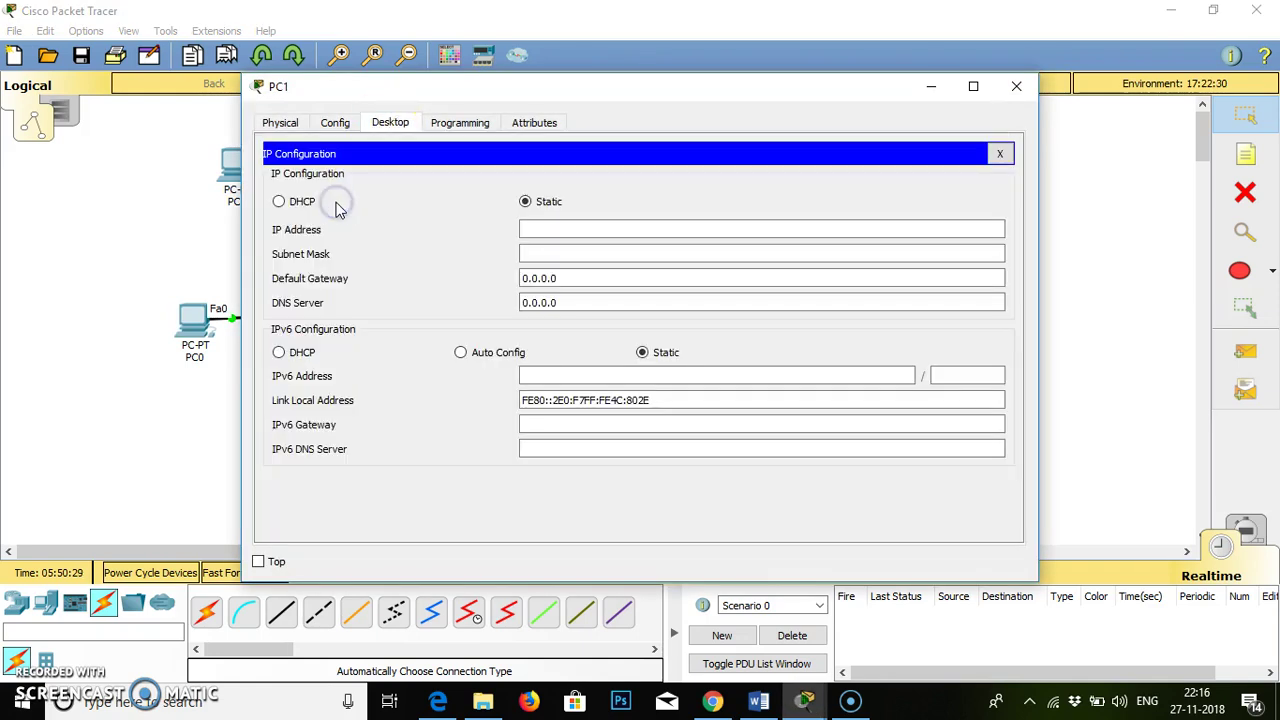
click(285, 203)
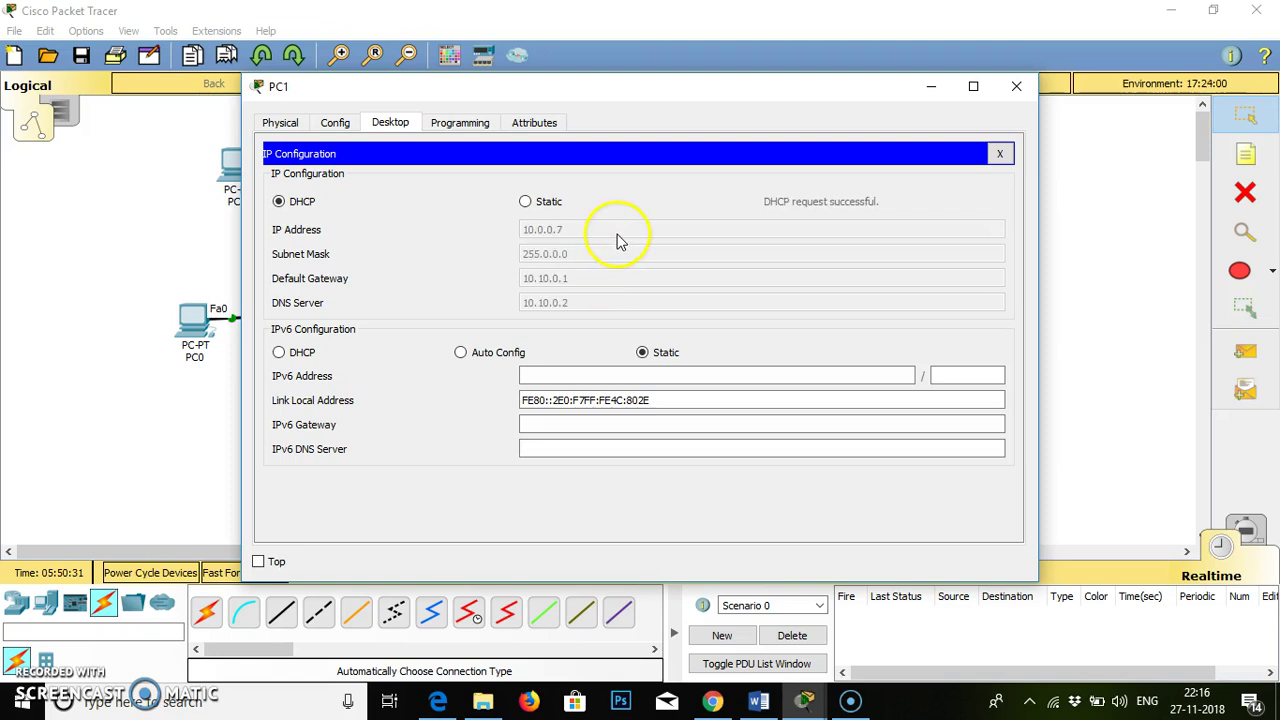
click(1016, 86)
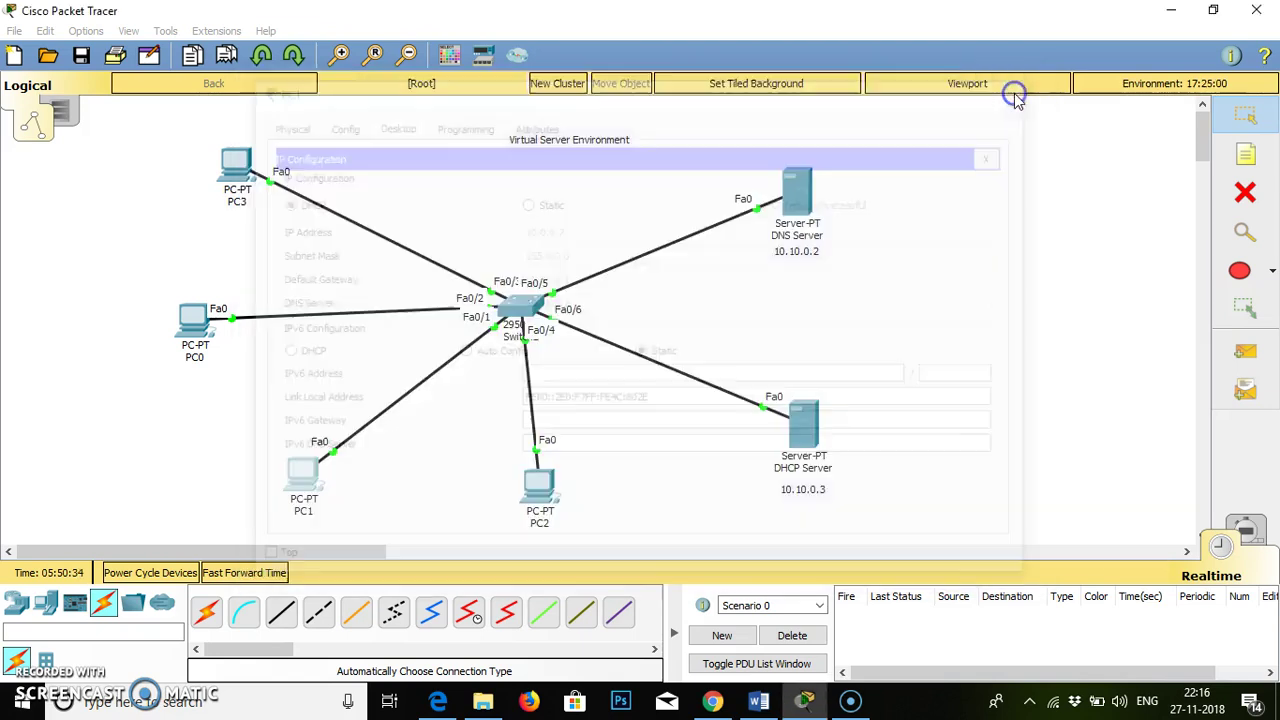
Set PC2 to obtain its IPv4 configuration through DHCP, and close its window.
click(541, 488)
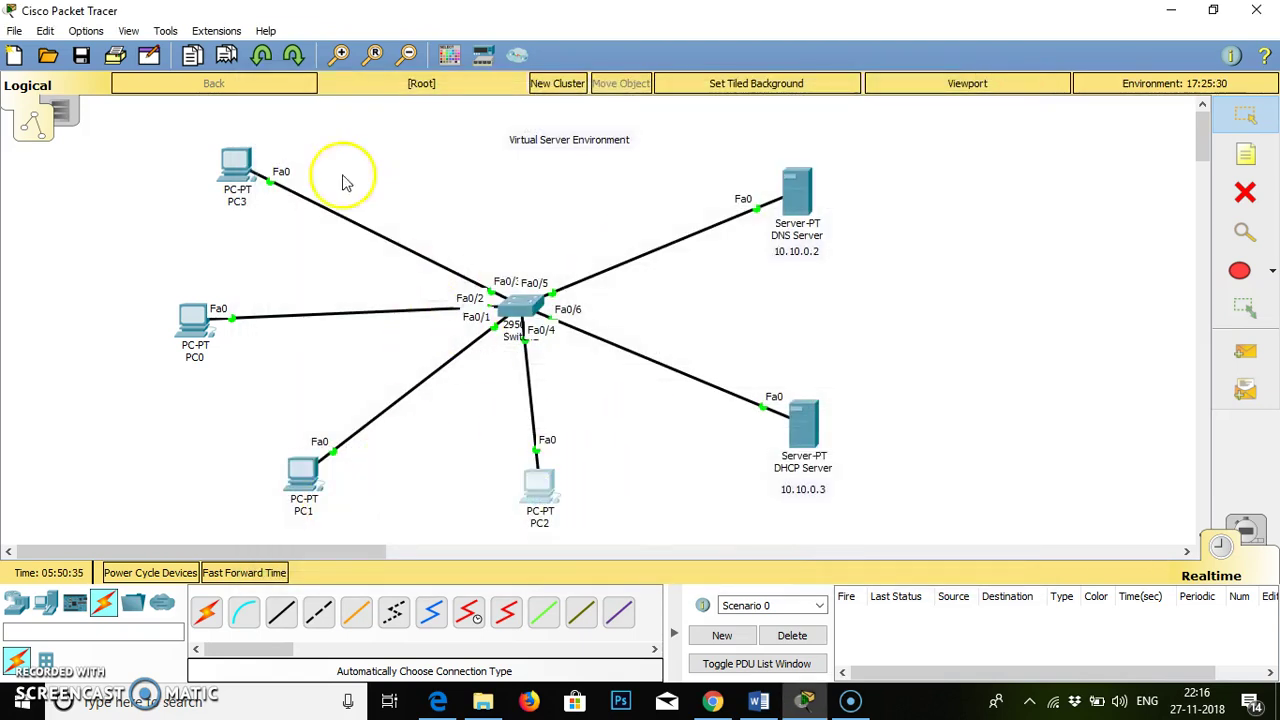
click(280, 122)
click(390, 123)
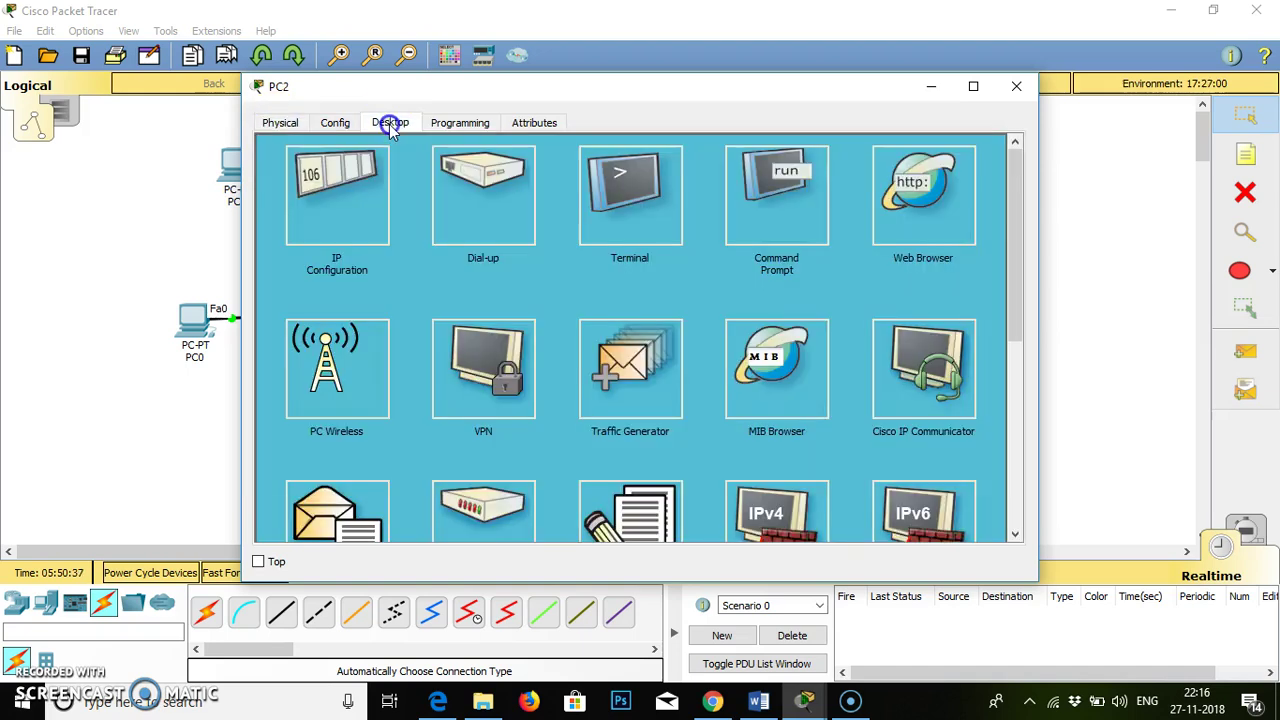
click(342, 200)
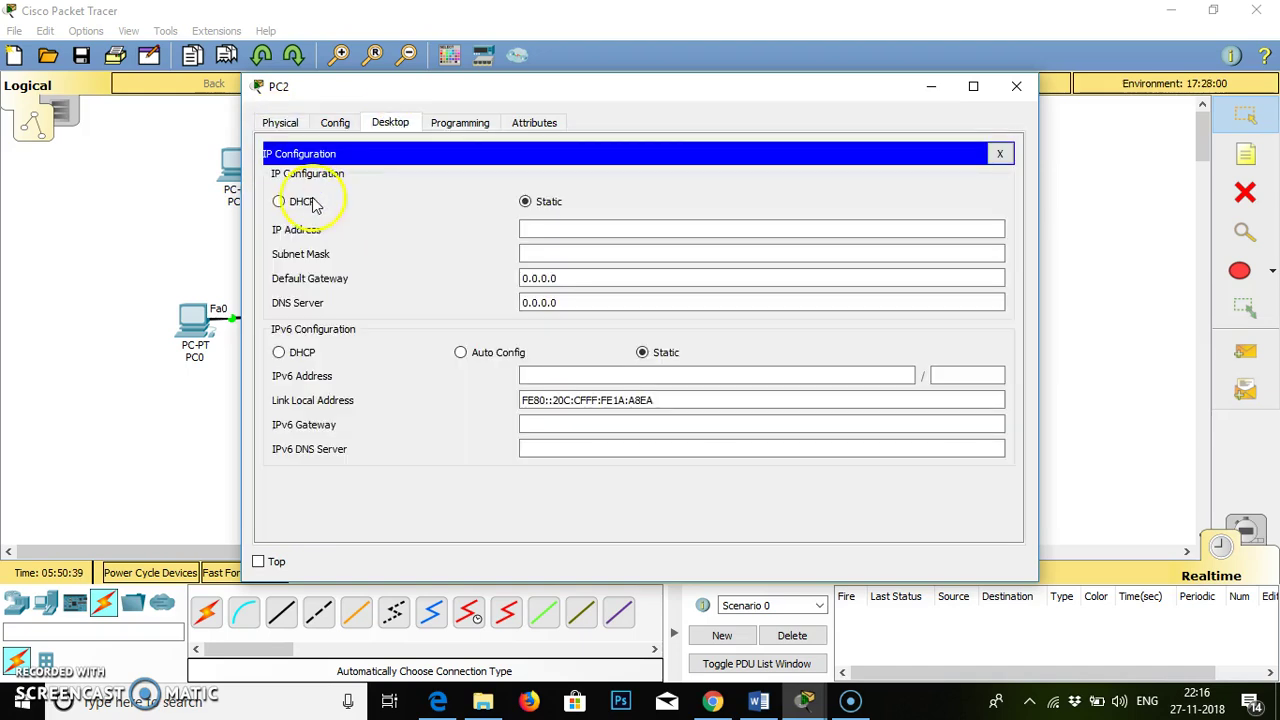
click(280, 201)
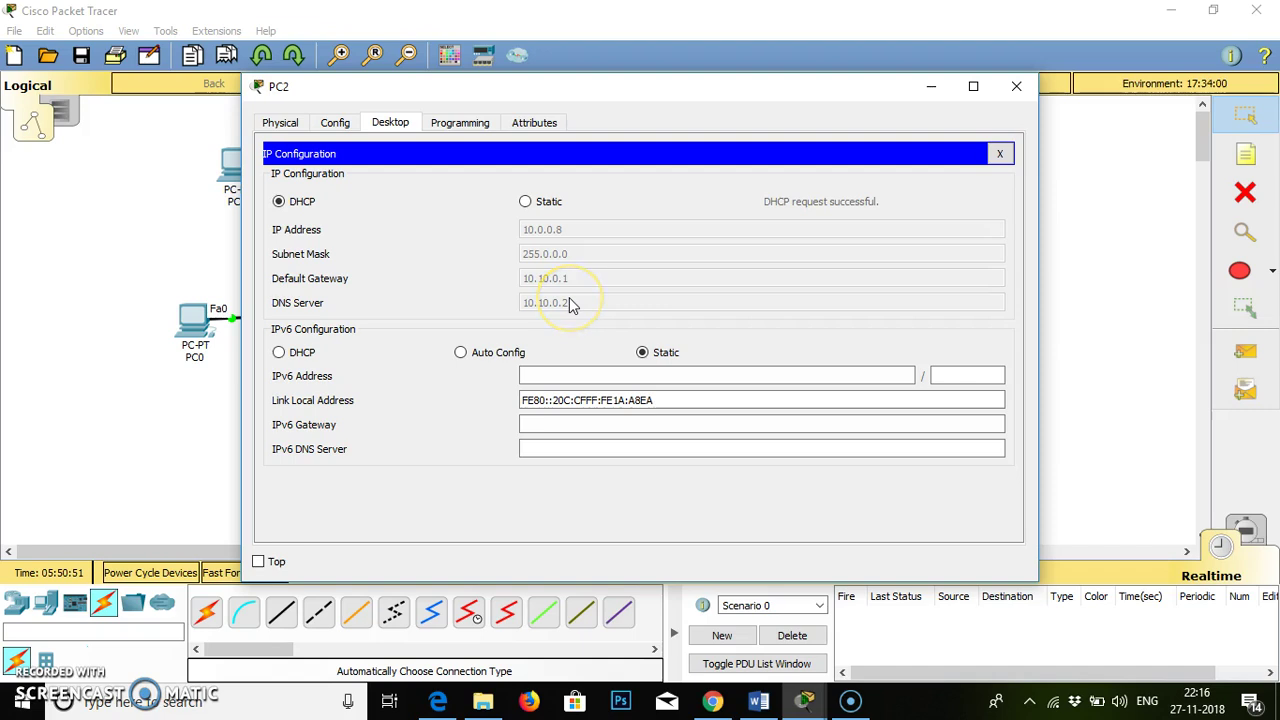
click(1016, 86)
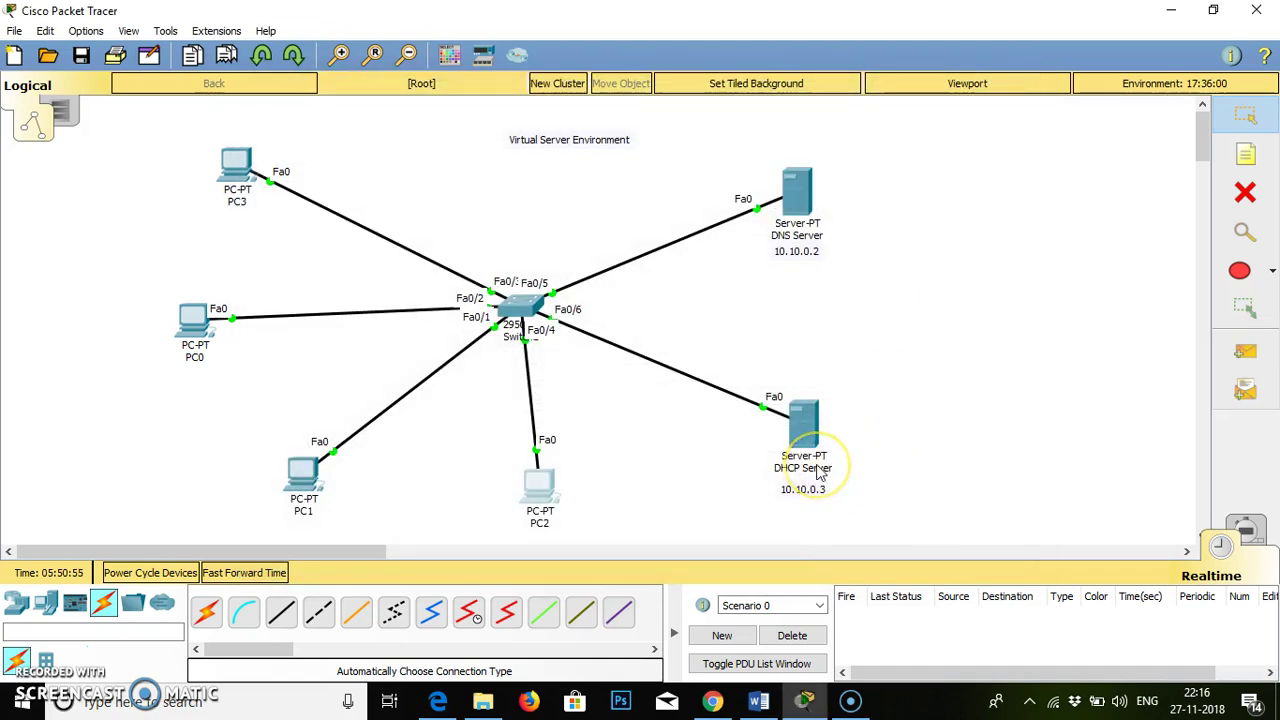
mouse_move(818, 474)
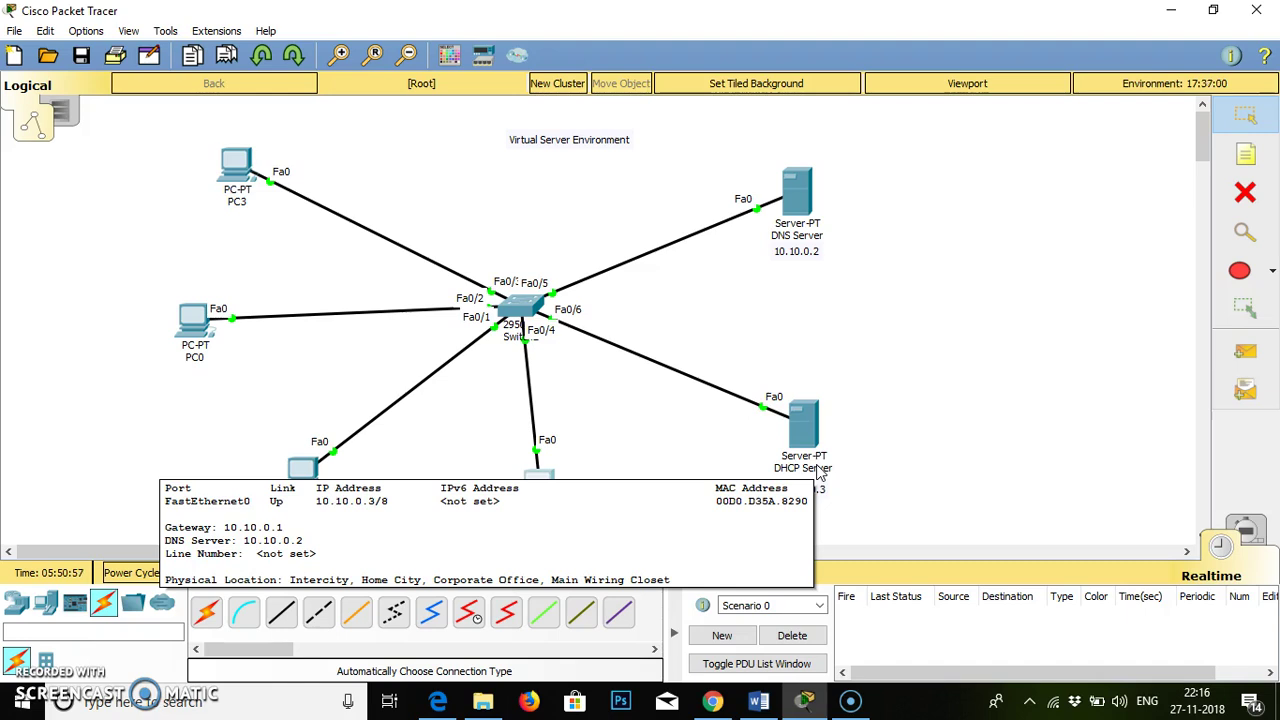
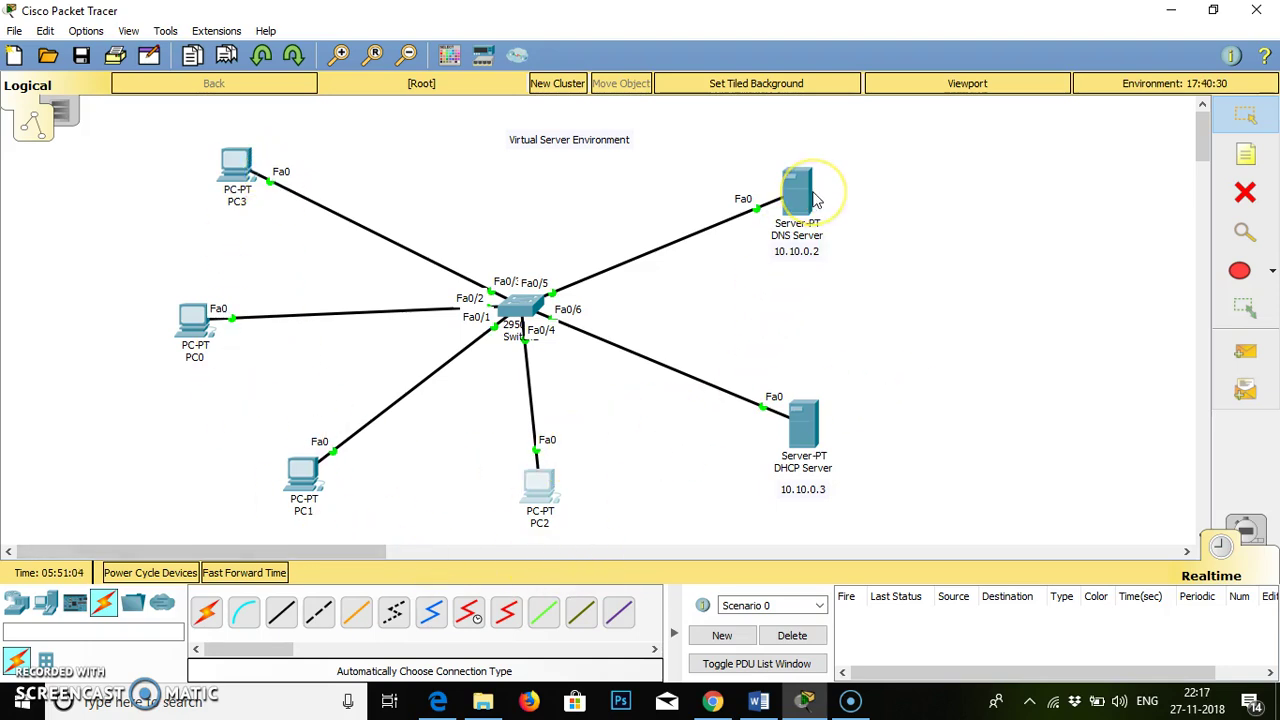
click(800, 197)
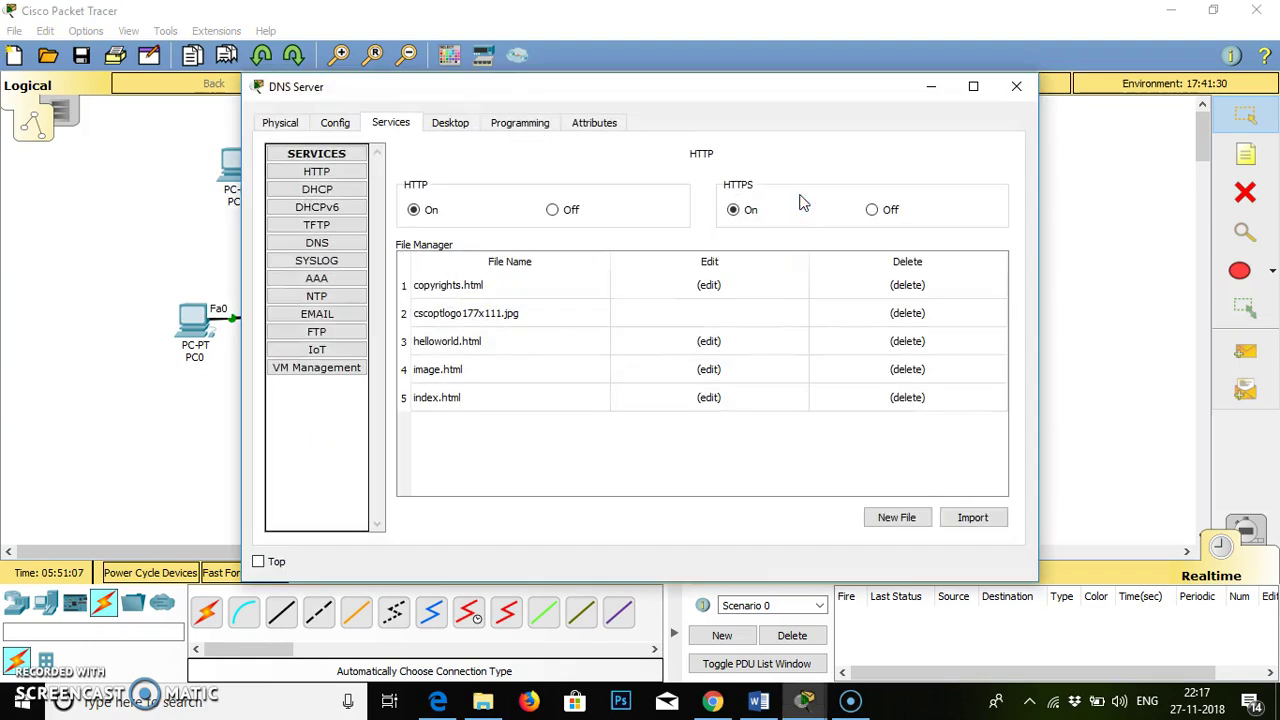
click(317, 245)
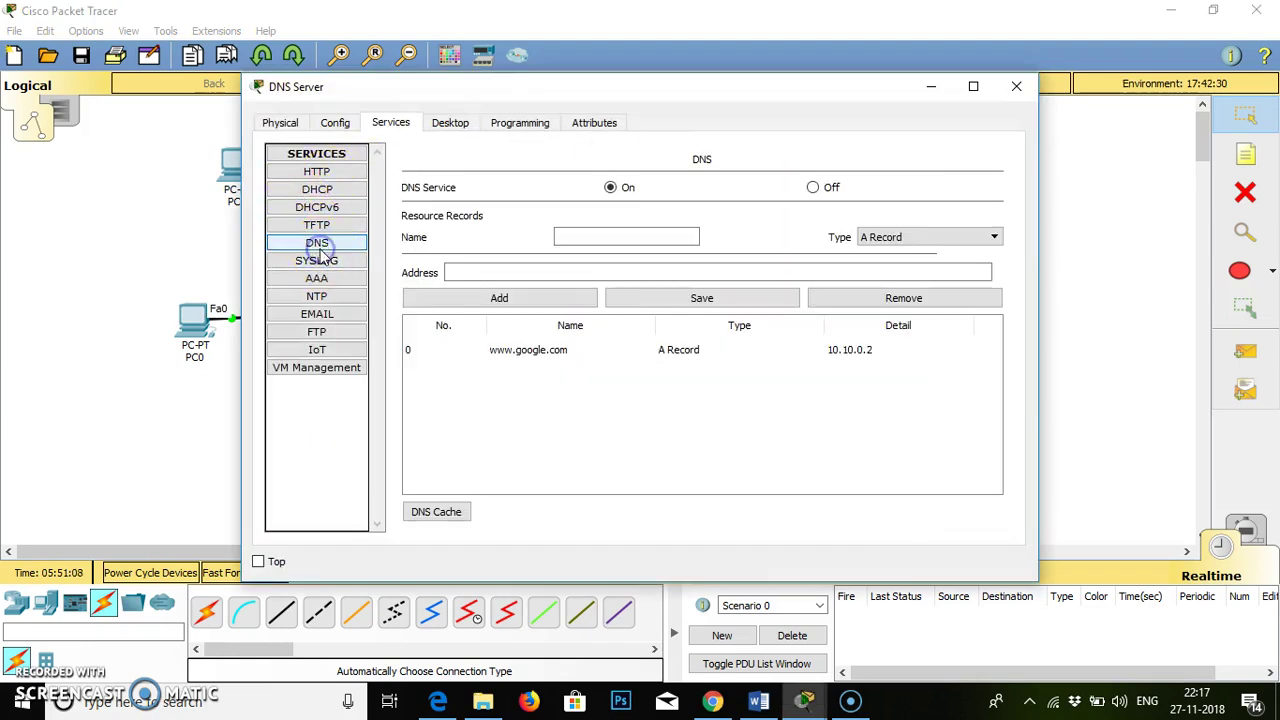
click(537, 352)
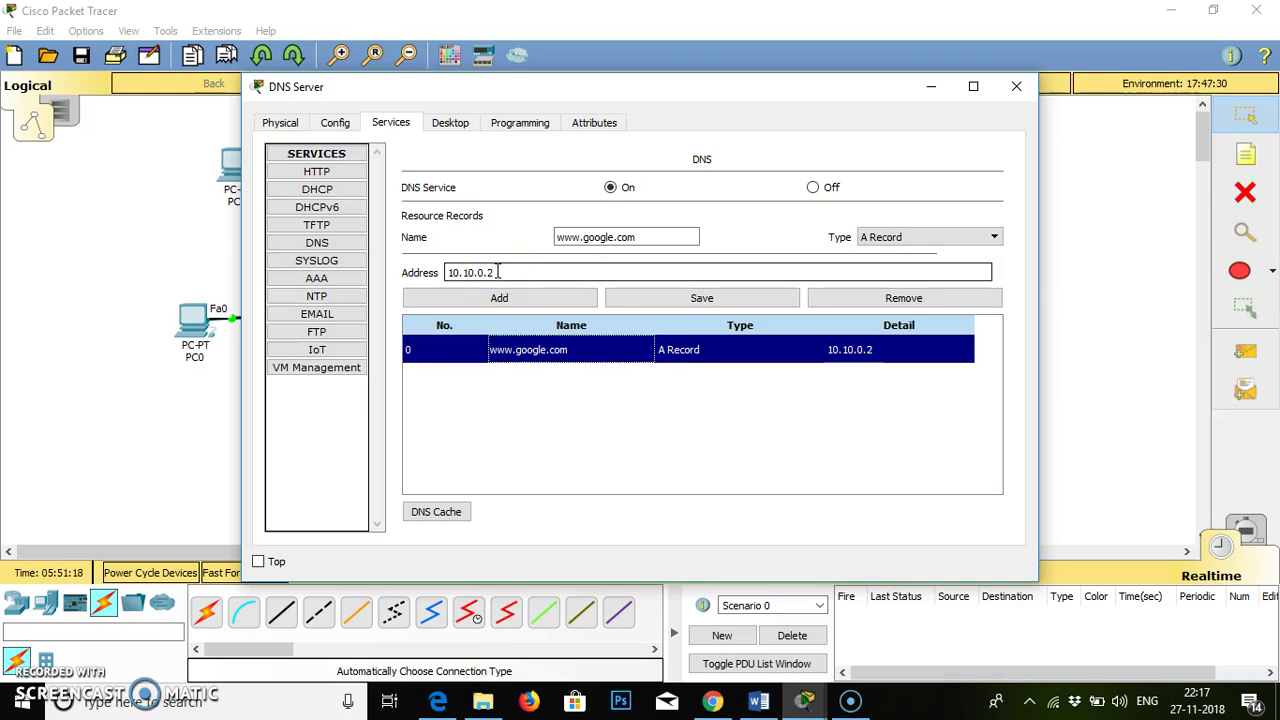
click(641, 241)
click(510, 274)
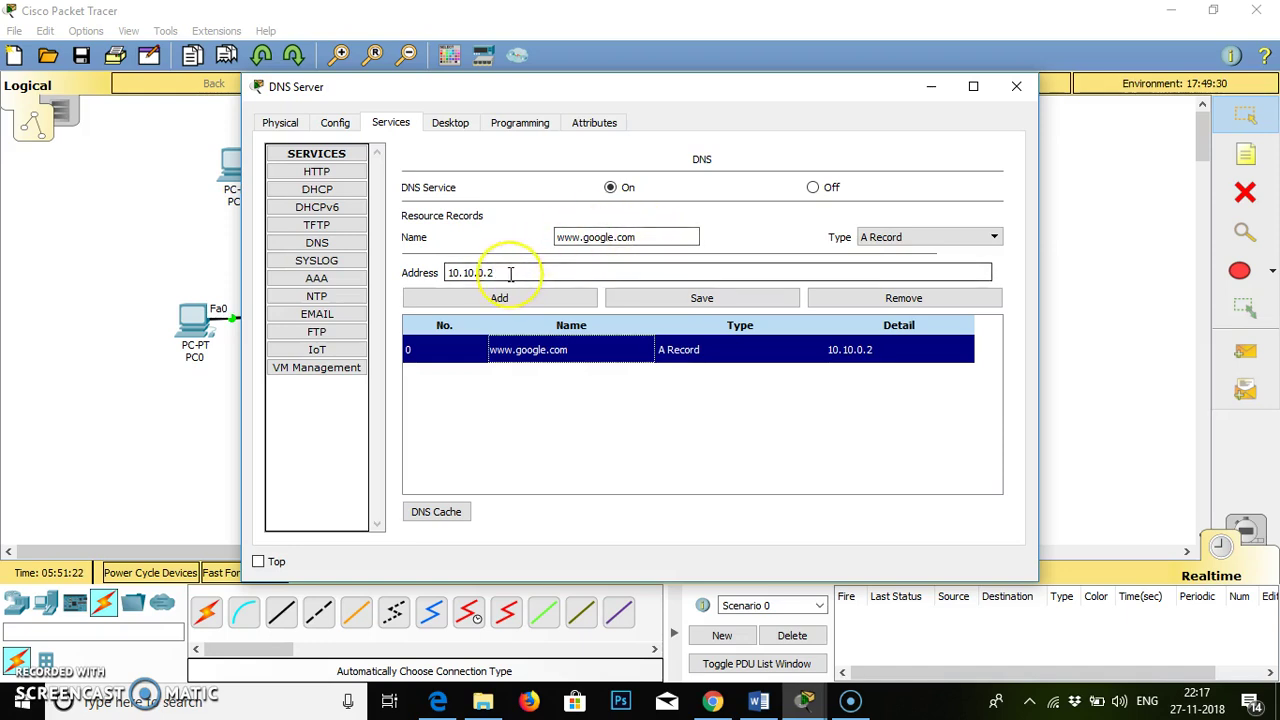
click(512, 266)
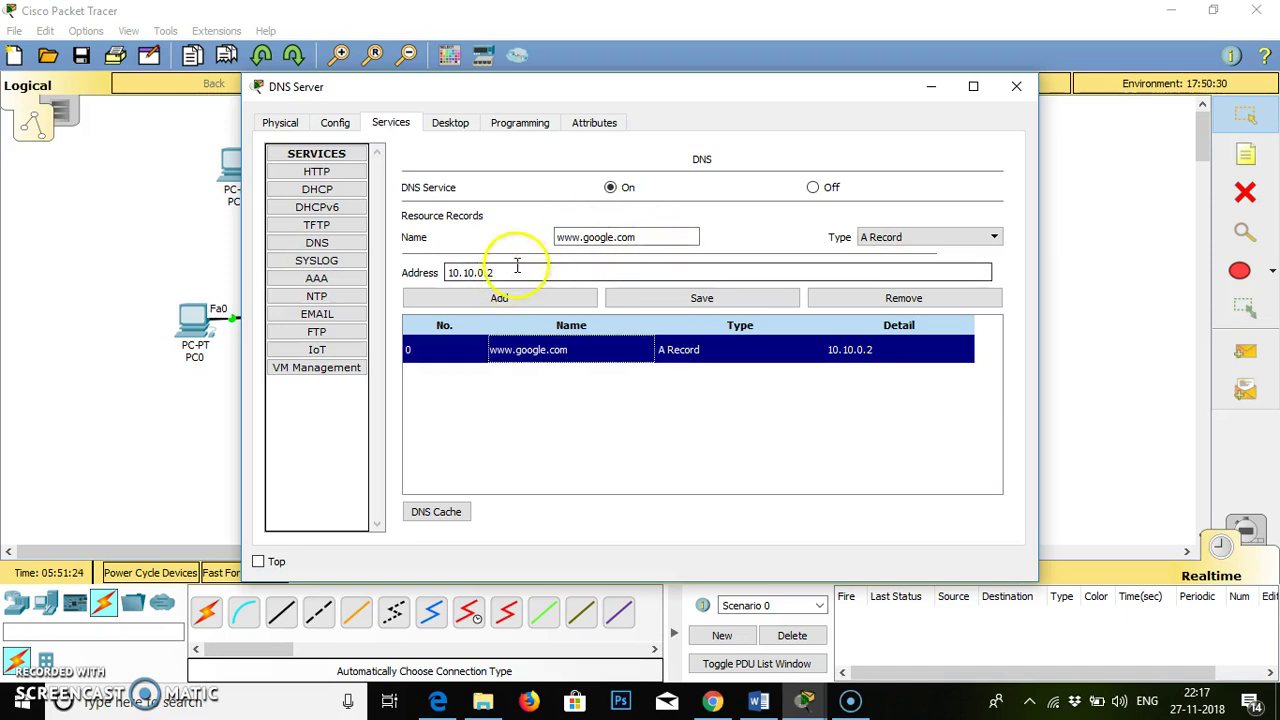
click(322, 244)
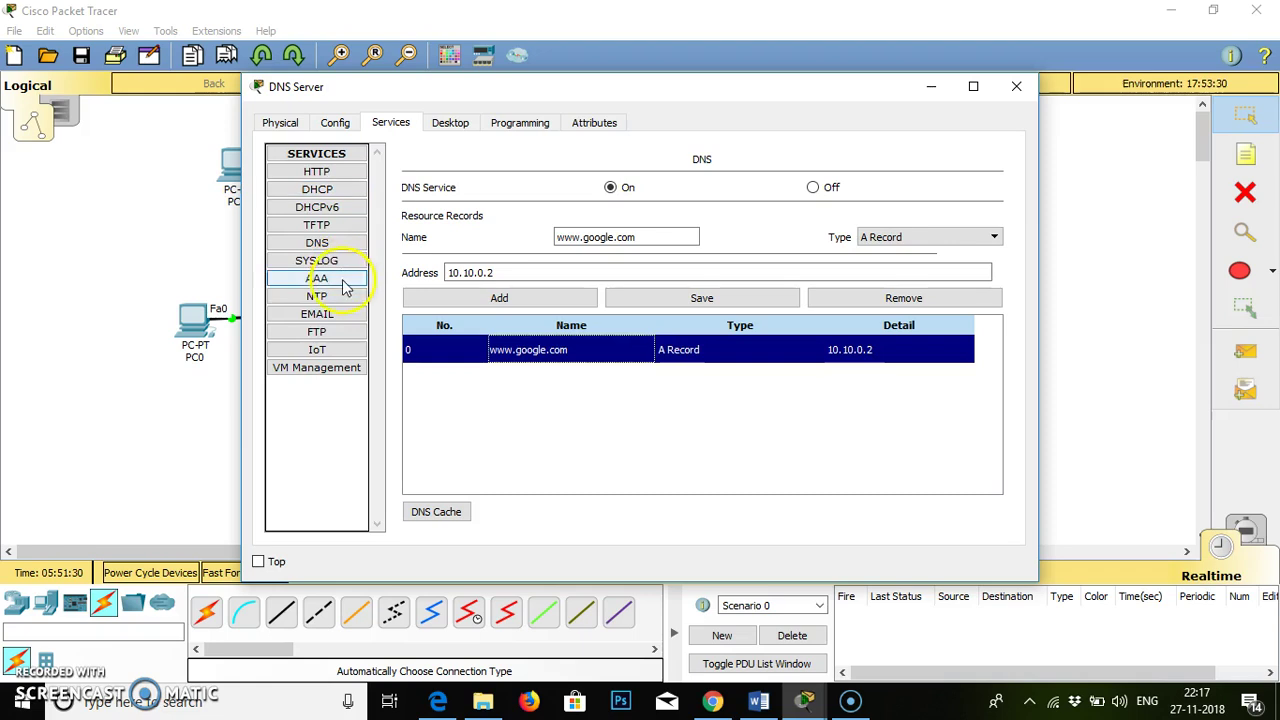
click(318, 243)
click(338, 126)
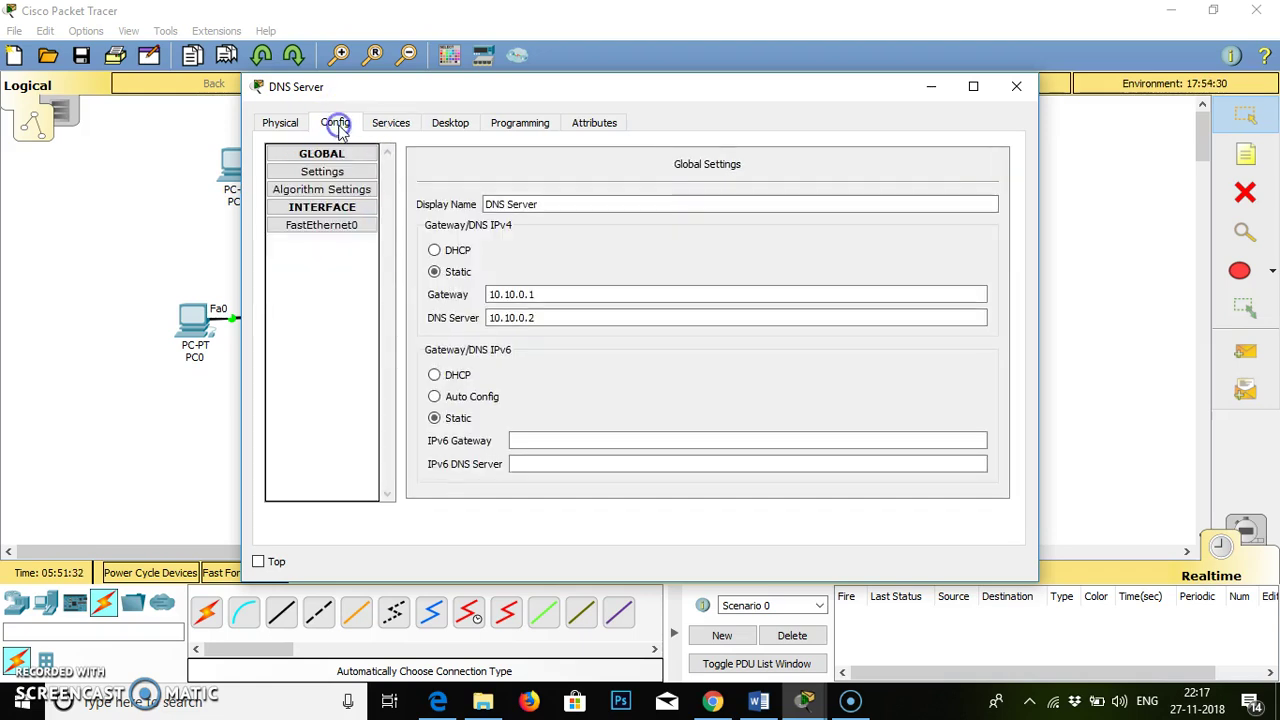
click(284, 123)
click(450, 123)
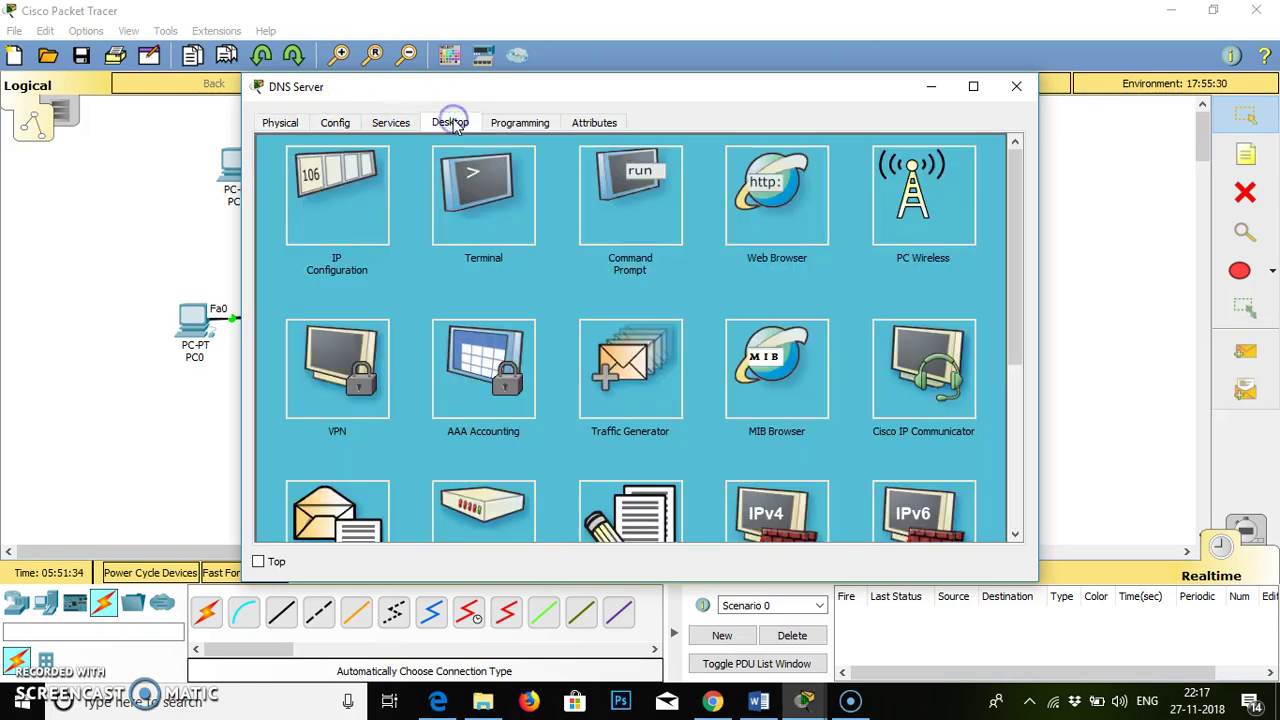
click(502, 125)
click(405, 125)
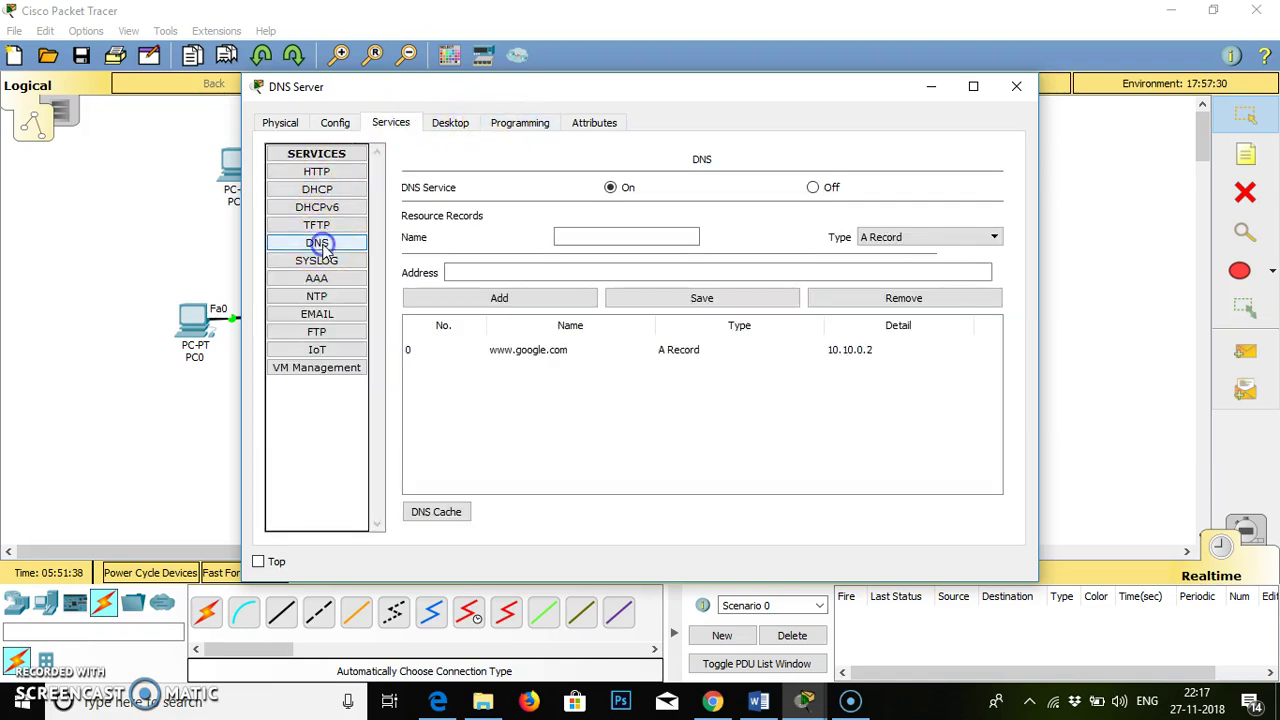
click(532, 356)
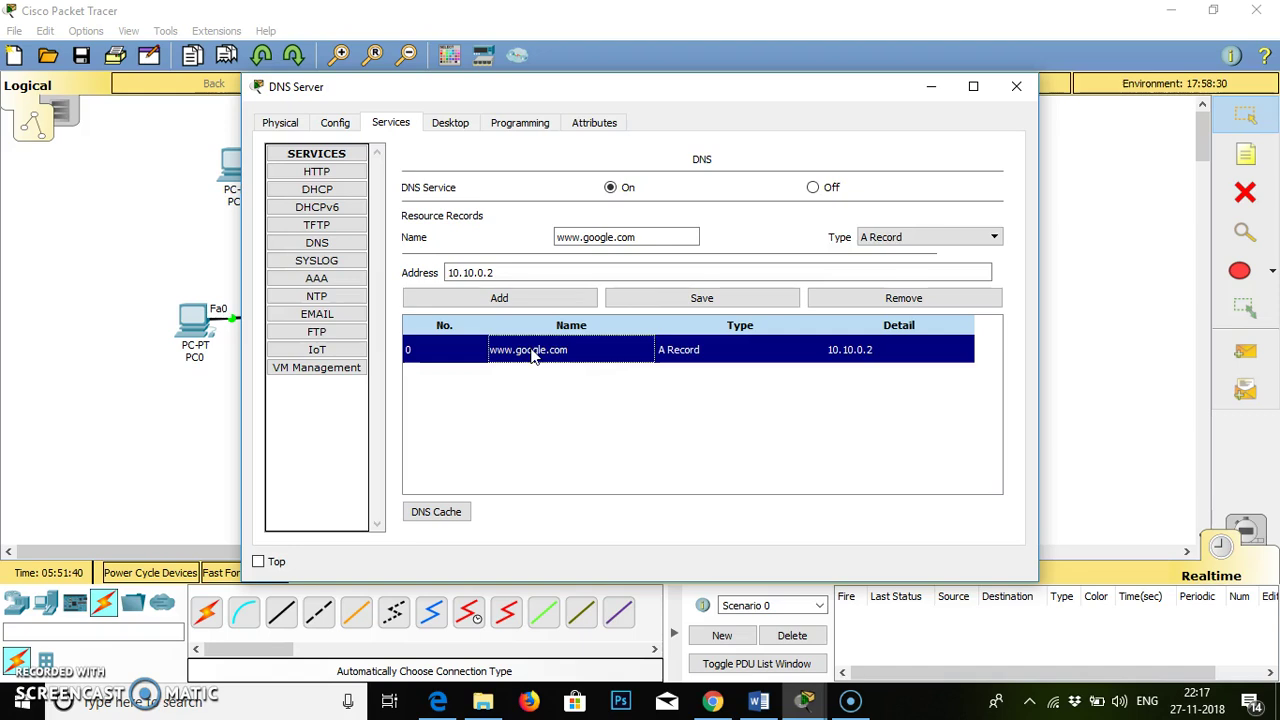
click(1010, 86)
Ping 10.10.0.2 from PC3's Command Prompt, and close the PC3 window.
click(234, 166)
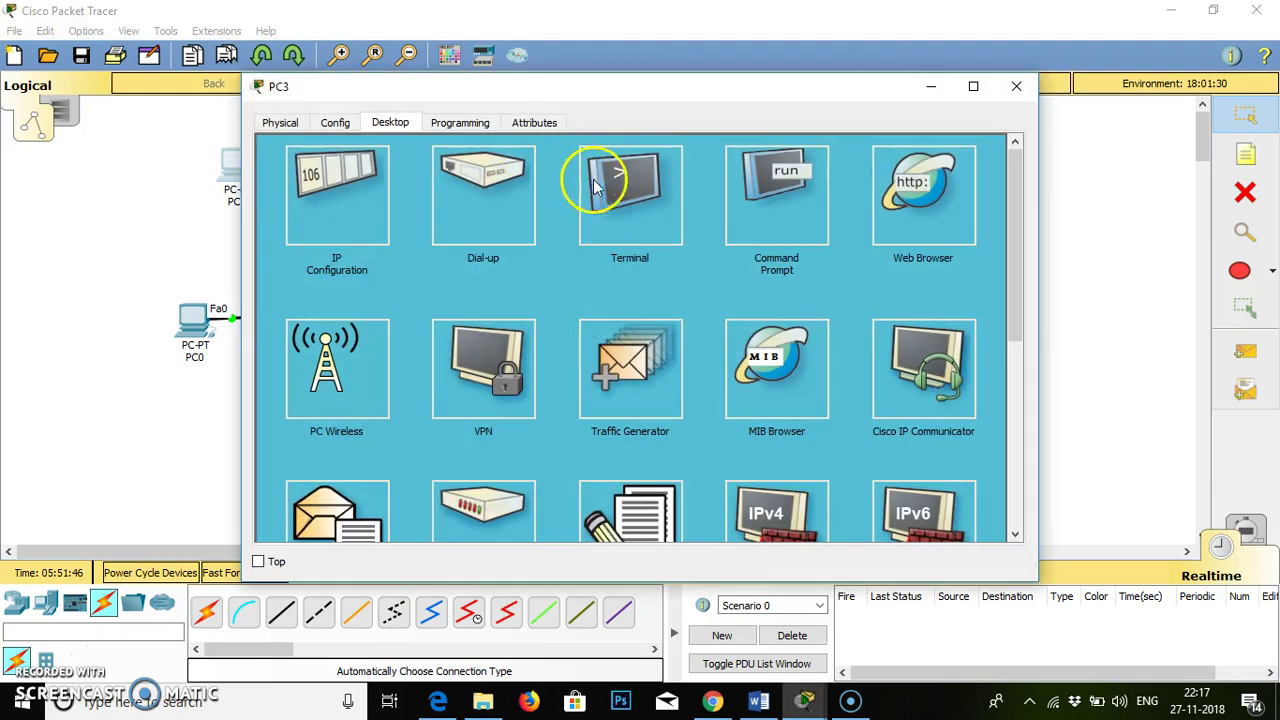
click(757, 208)
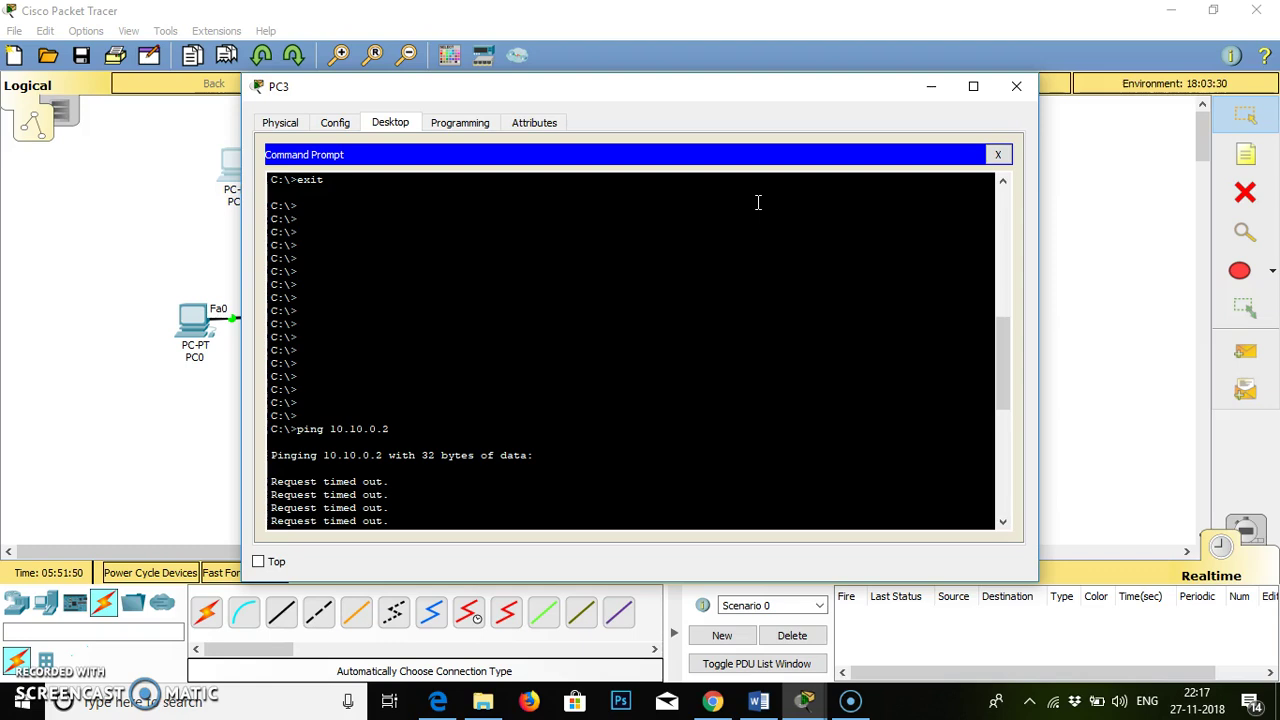
key(Return)
key(Return)
key(Return)
key(Return)
key(Return)
key(Return)
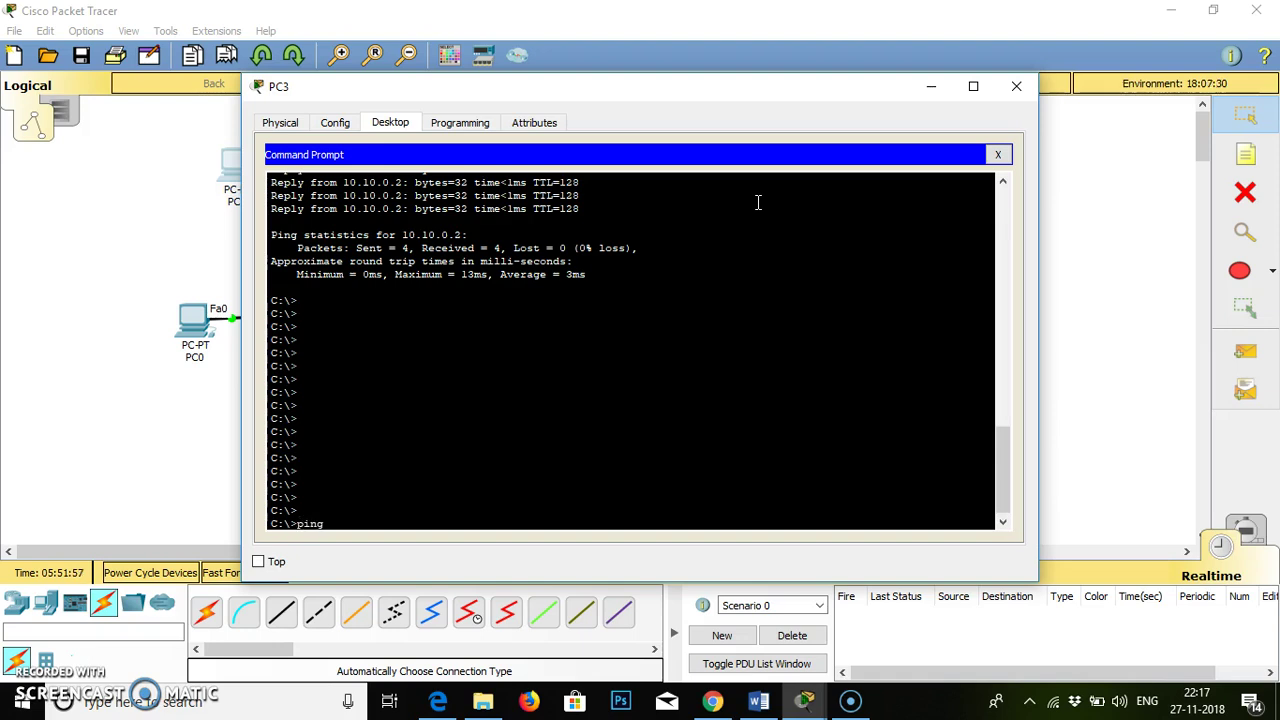
click(714, 106)
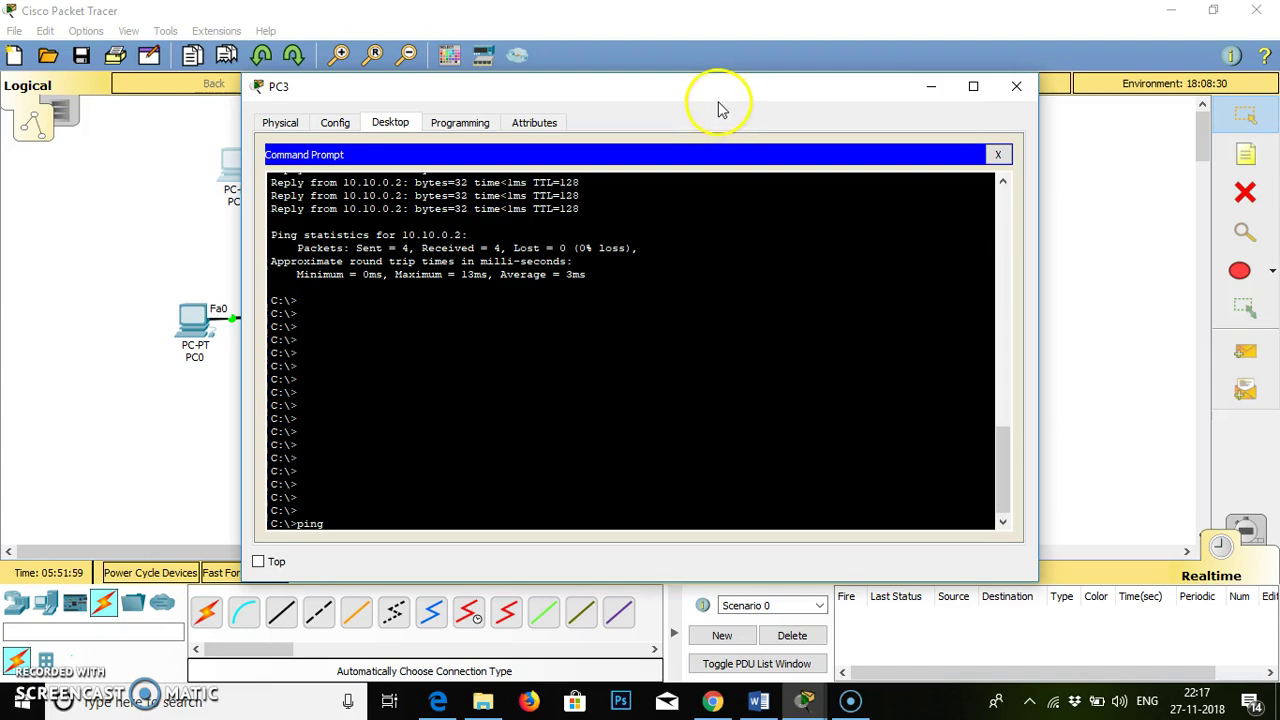
drag(710, 90, 760, 98)
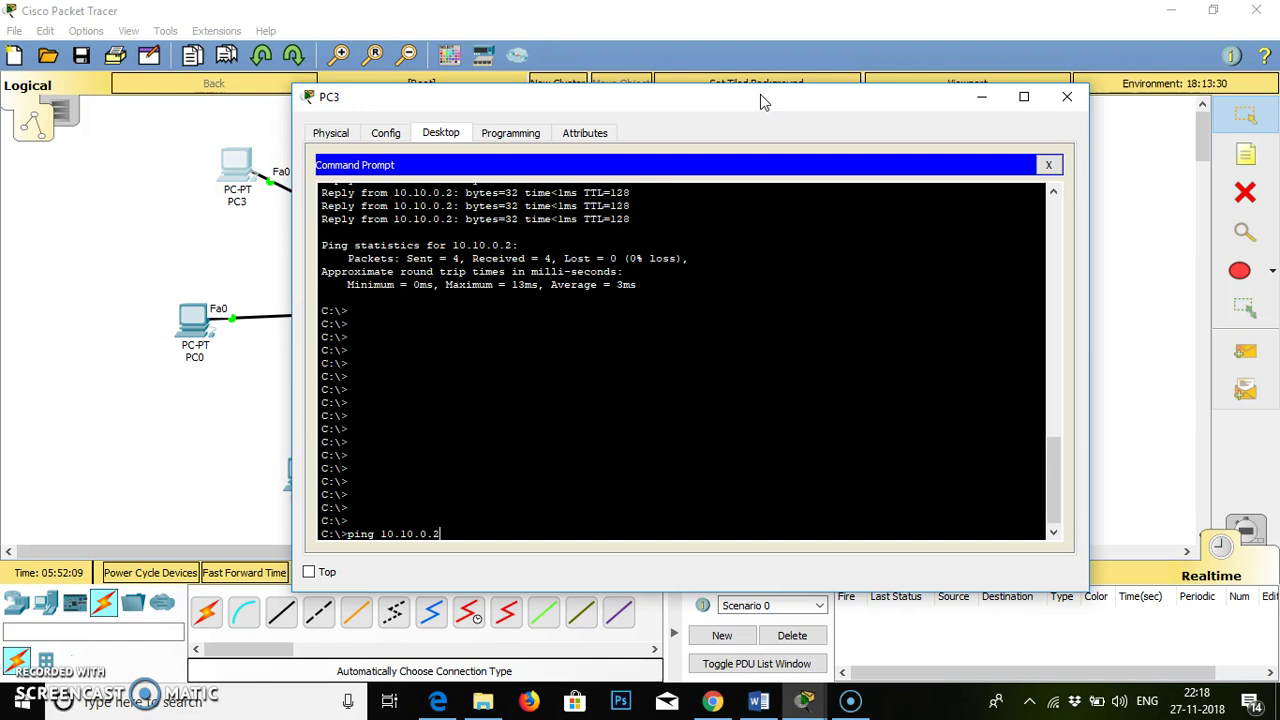
key(Return)
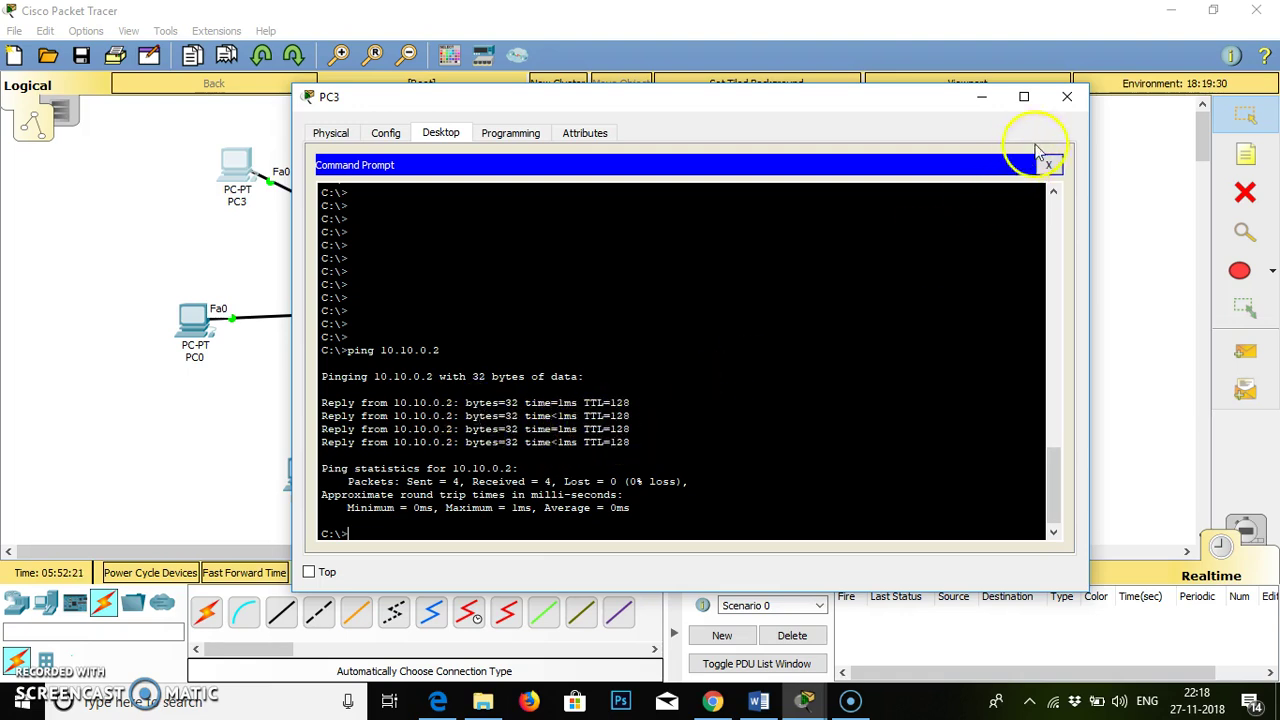
click(1070, 97)
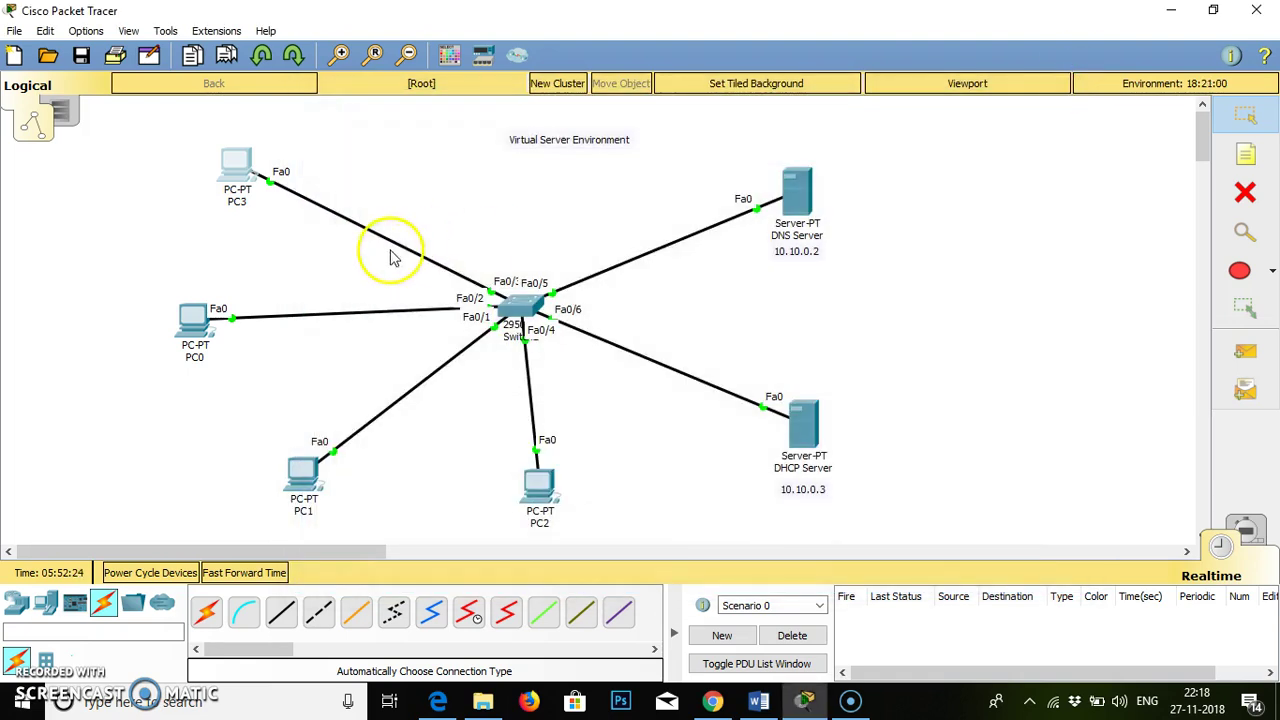
Load the page at 10.10.0.2 in PC0's Web Browser, and close the PC0 window.
click(194, 324)
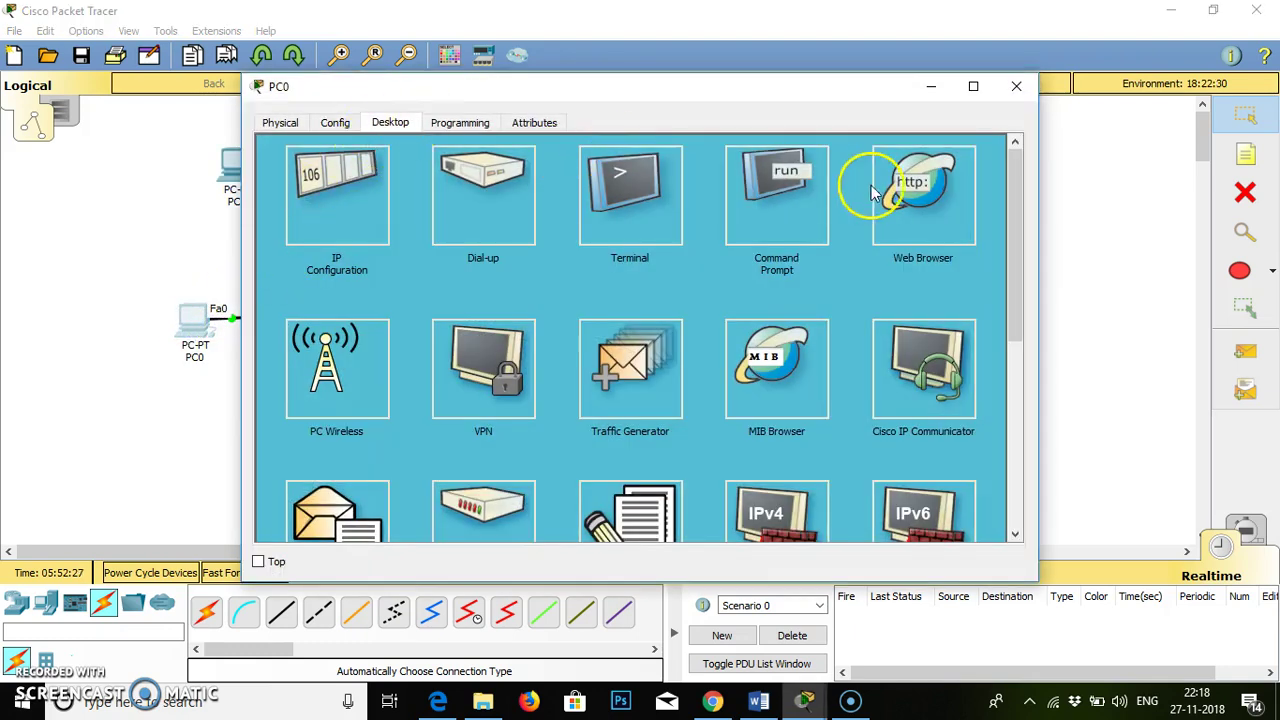
click(921, 196)
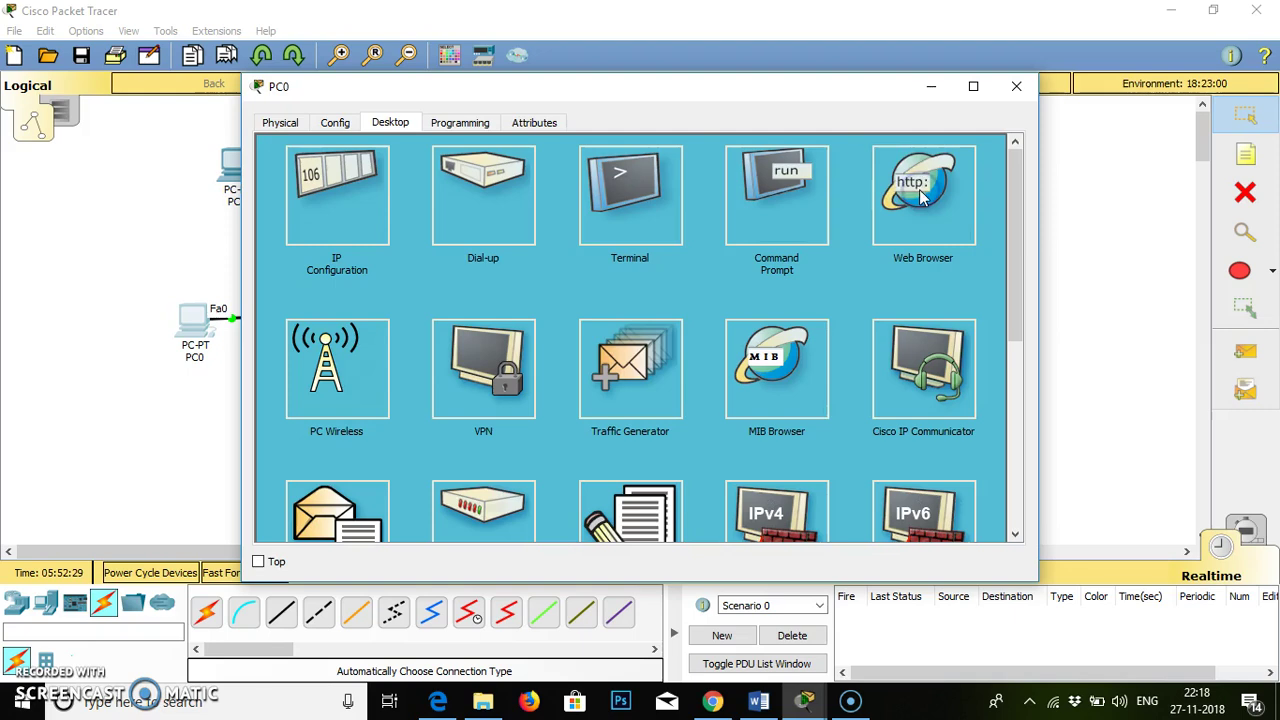
click(921, 196)
click(454, 175)
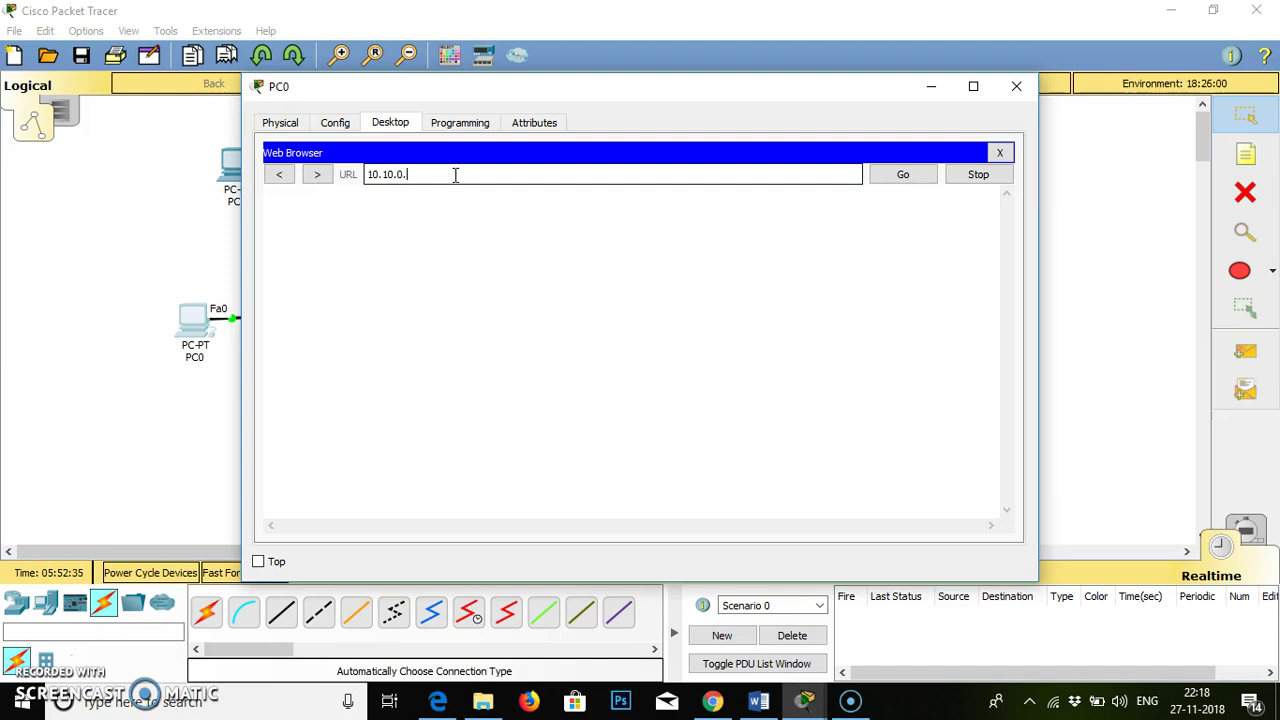
key(Return)
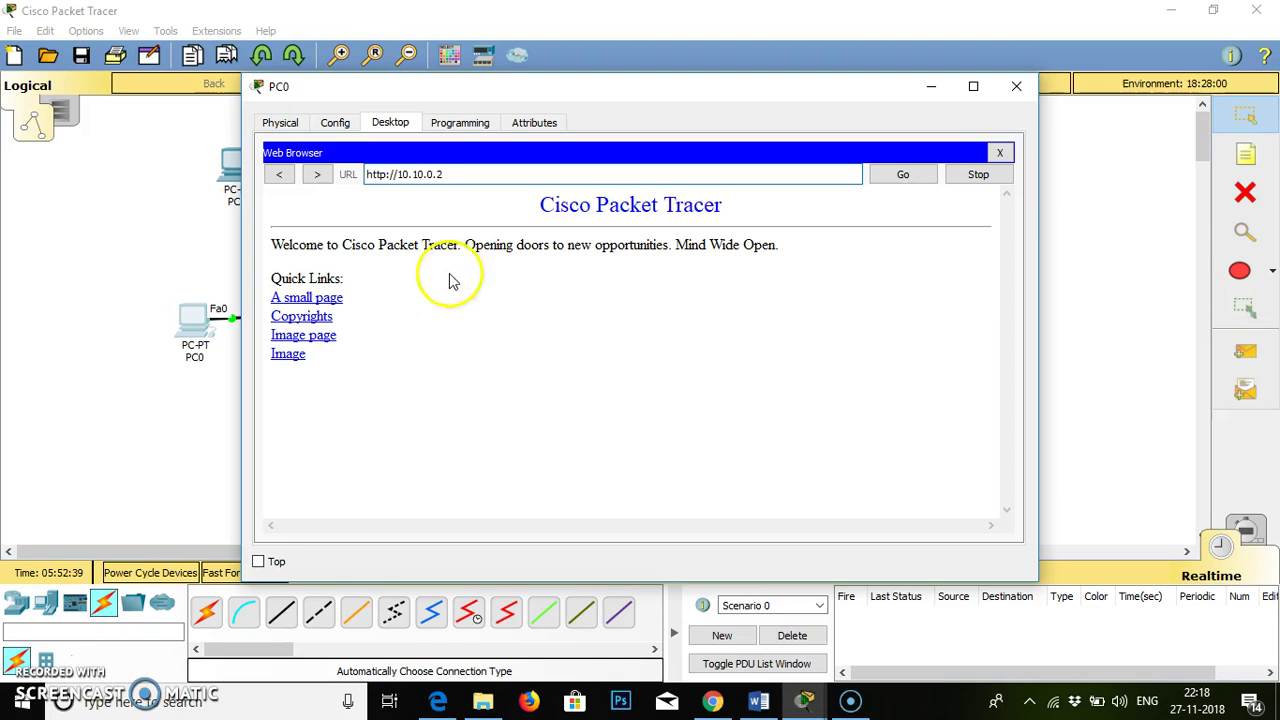
click(1016, 86)
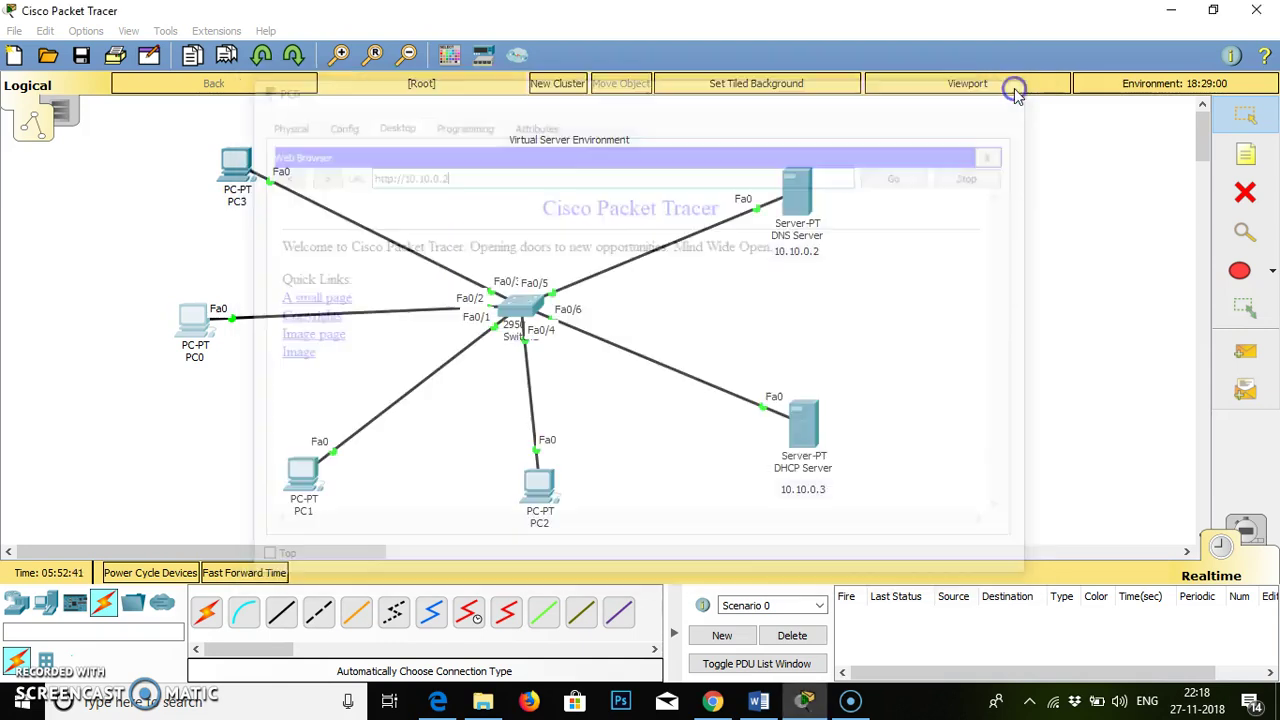
click(301, 478)
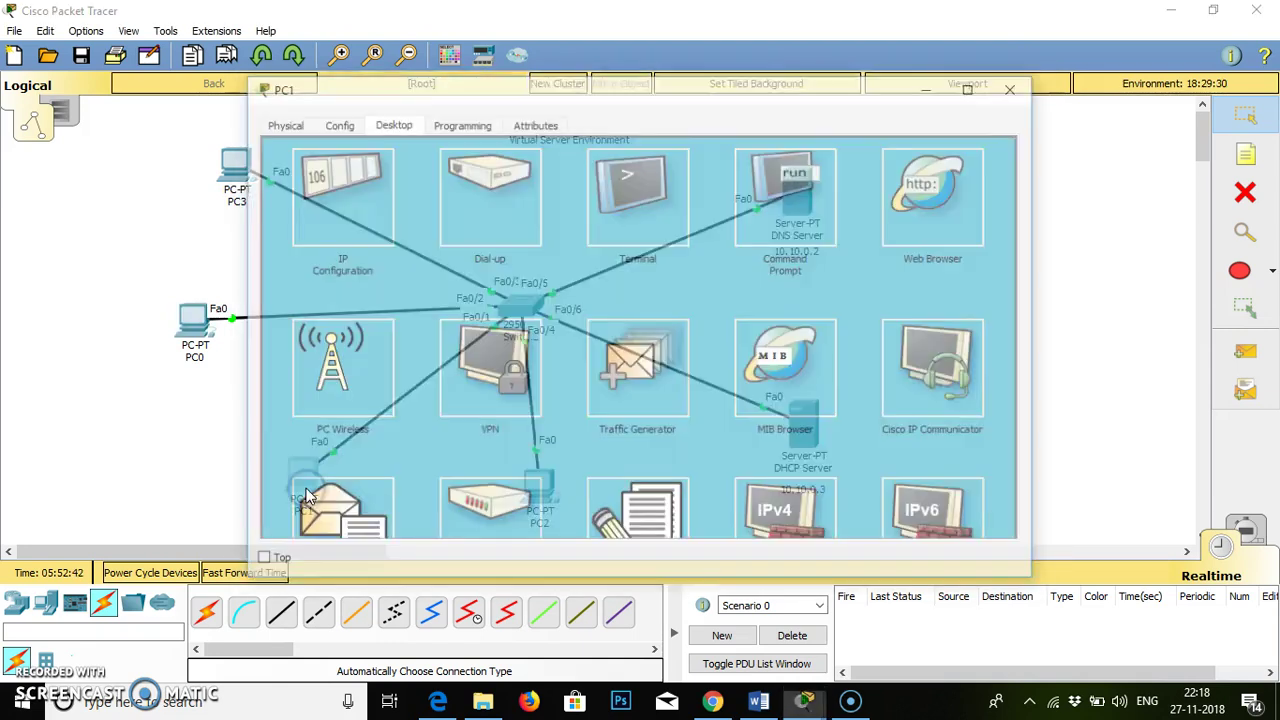
click(922, 202)
click(383, 172)
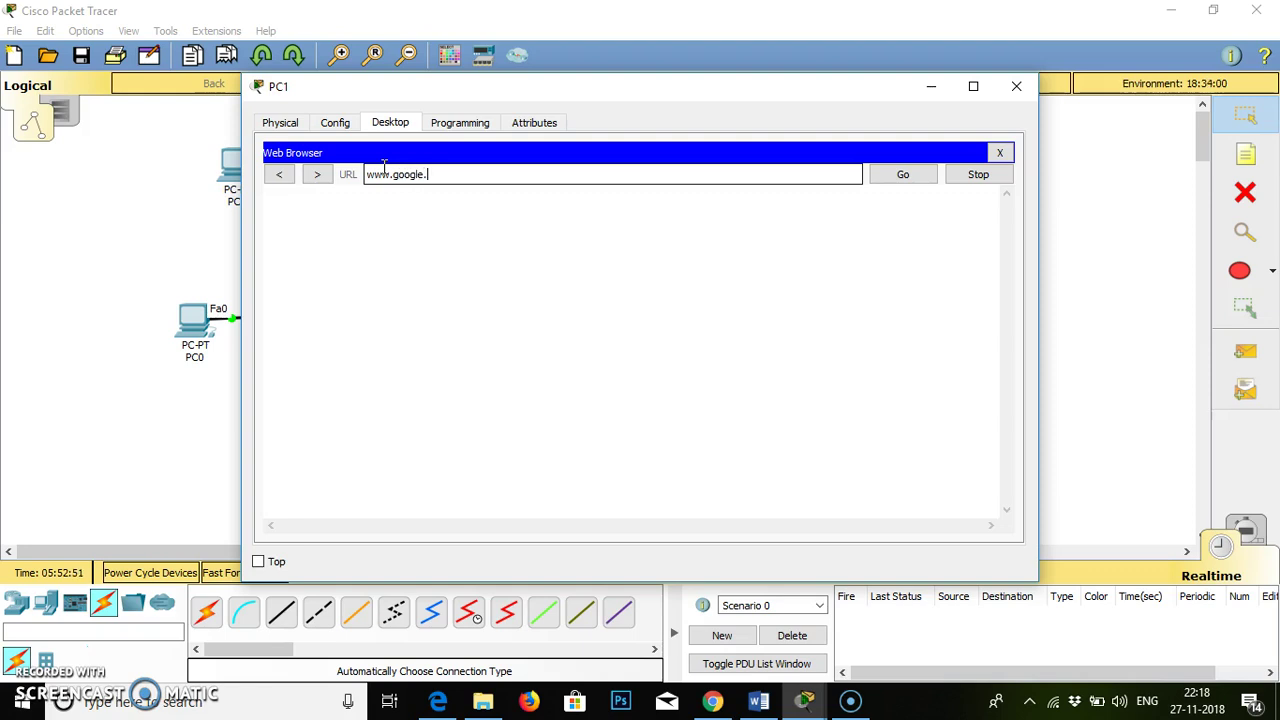
key(Return)
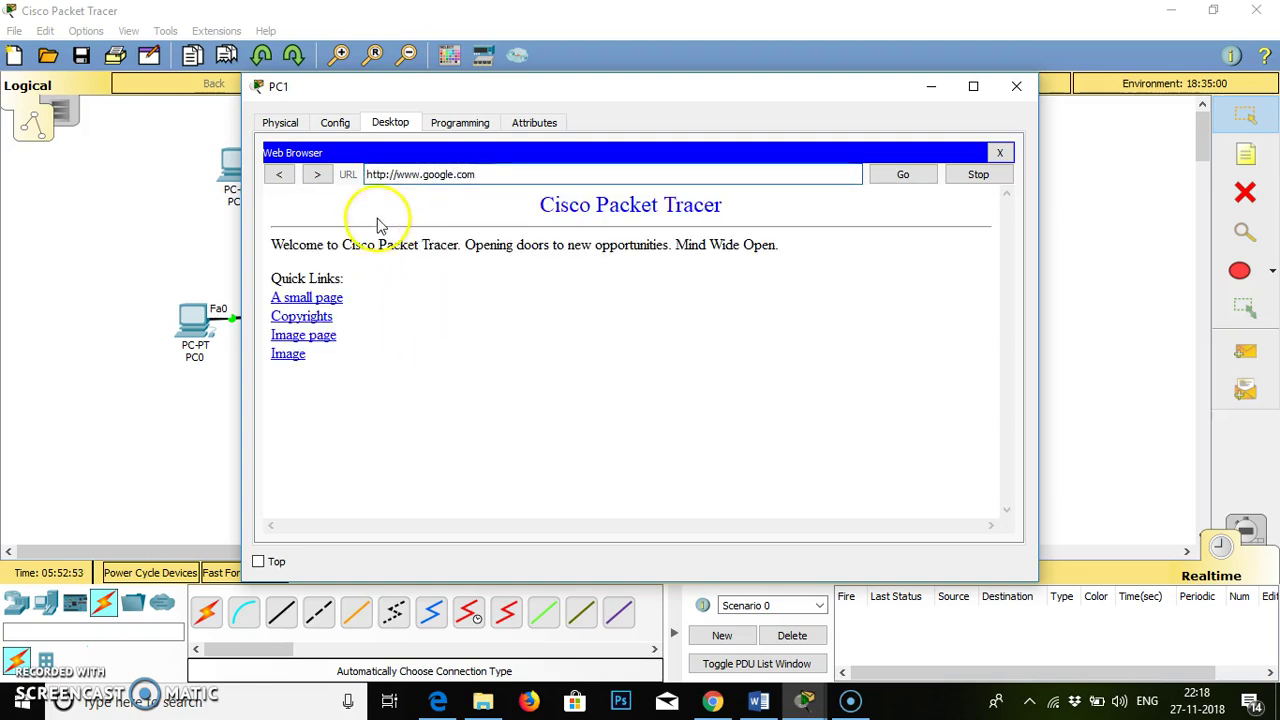
click(1016, 86)
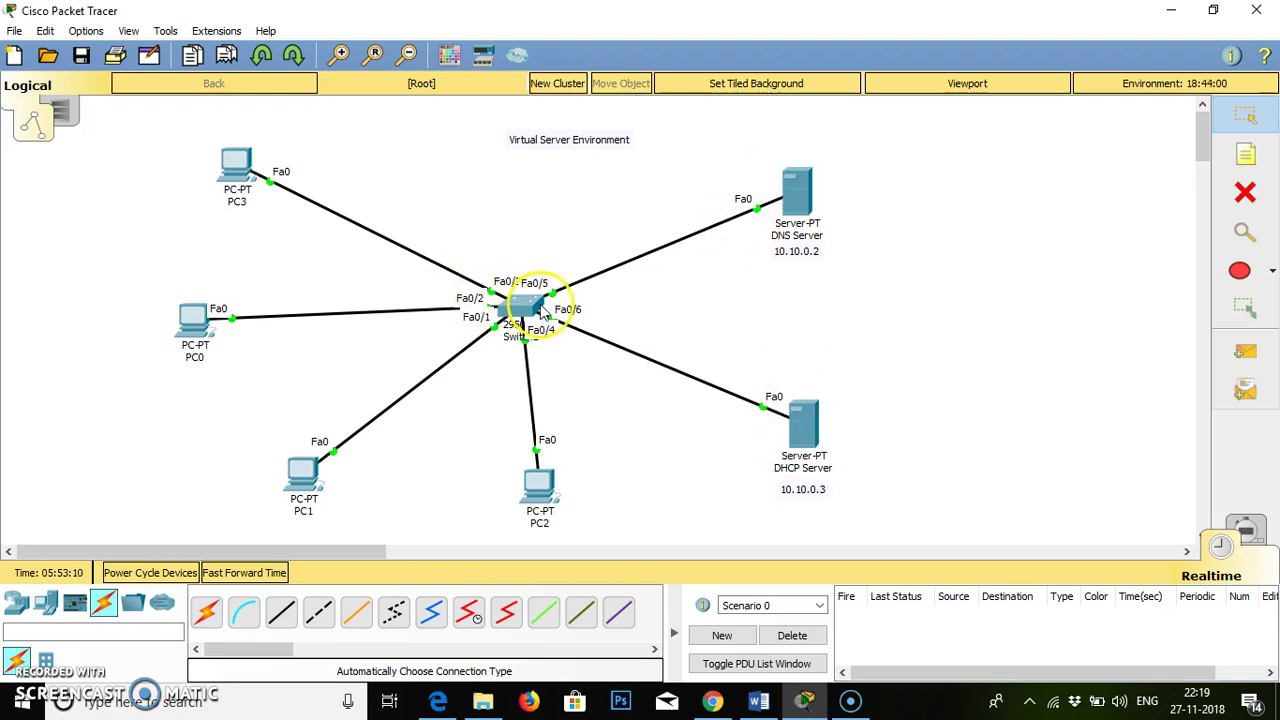
Send simple PDUs from DHCP Server to PC3, PC2 to PC1, and PC1 to PC0, and delete the scenario's PDUs.
click(1246, 358)
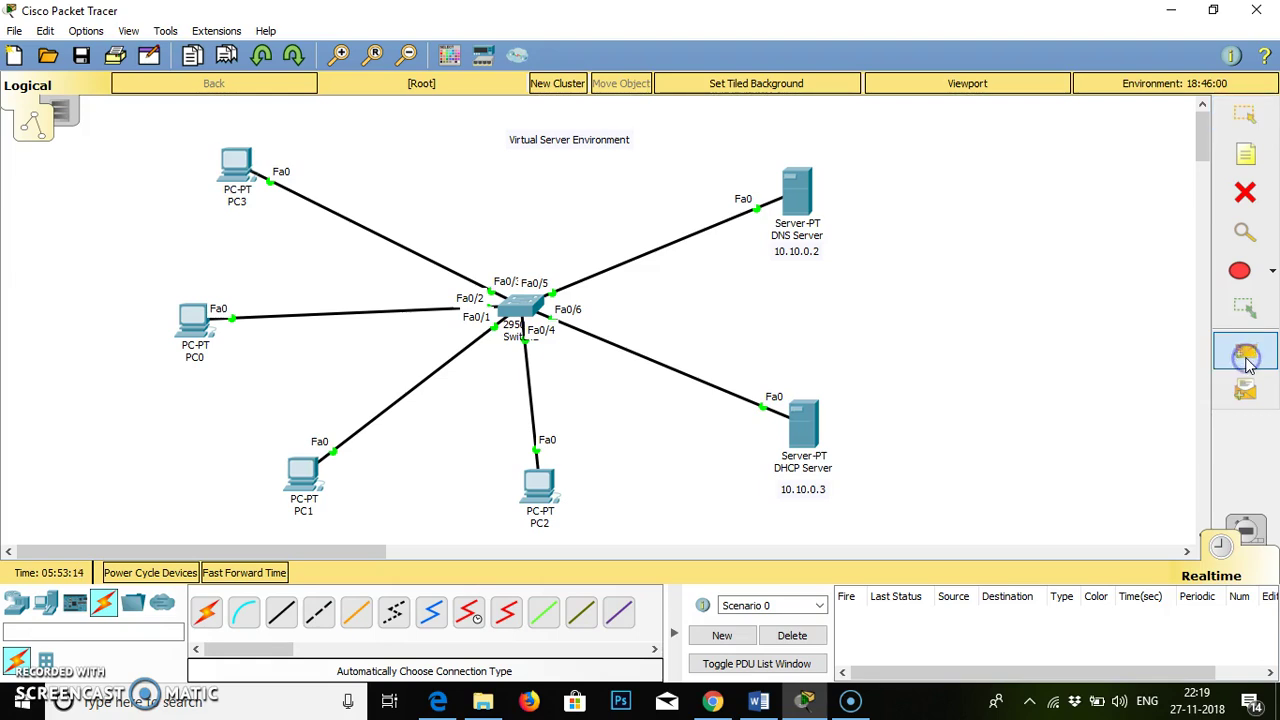
click(808, 434)
click(234, 177)
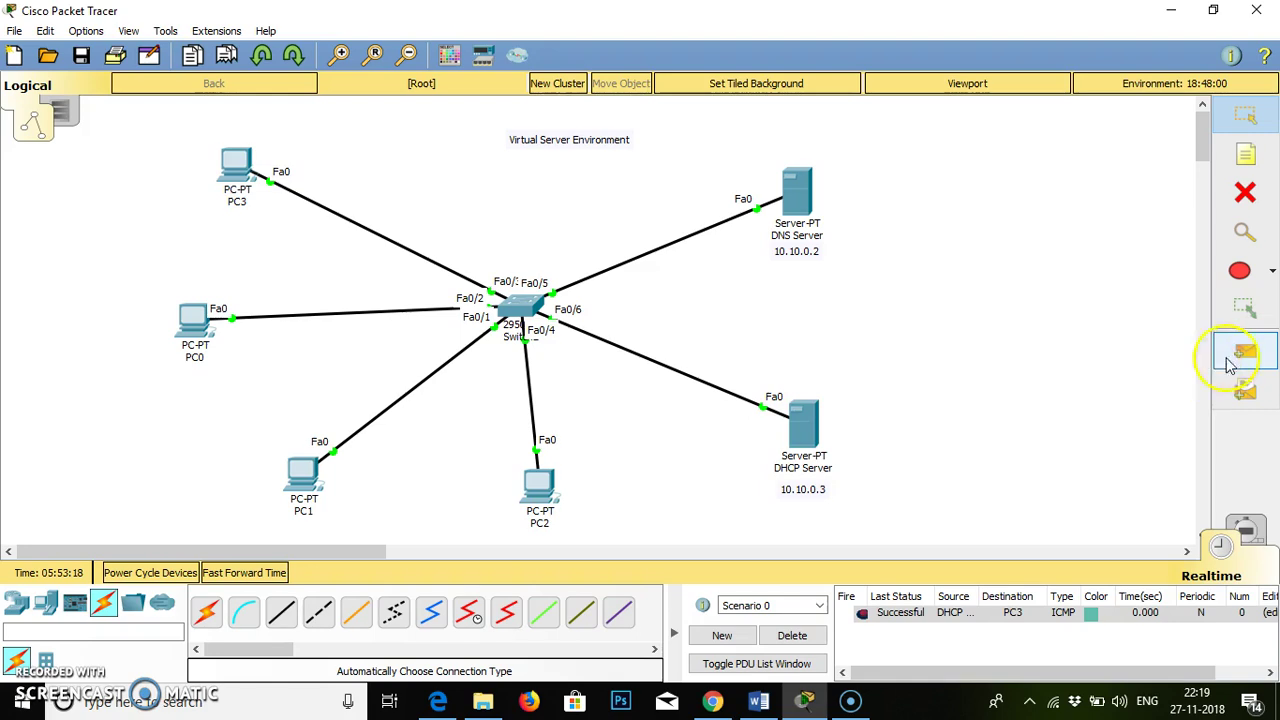
click(1246, 352)
click(545, 500)
click(315, 490)
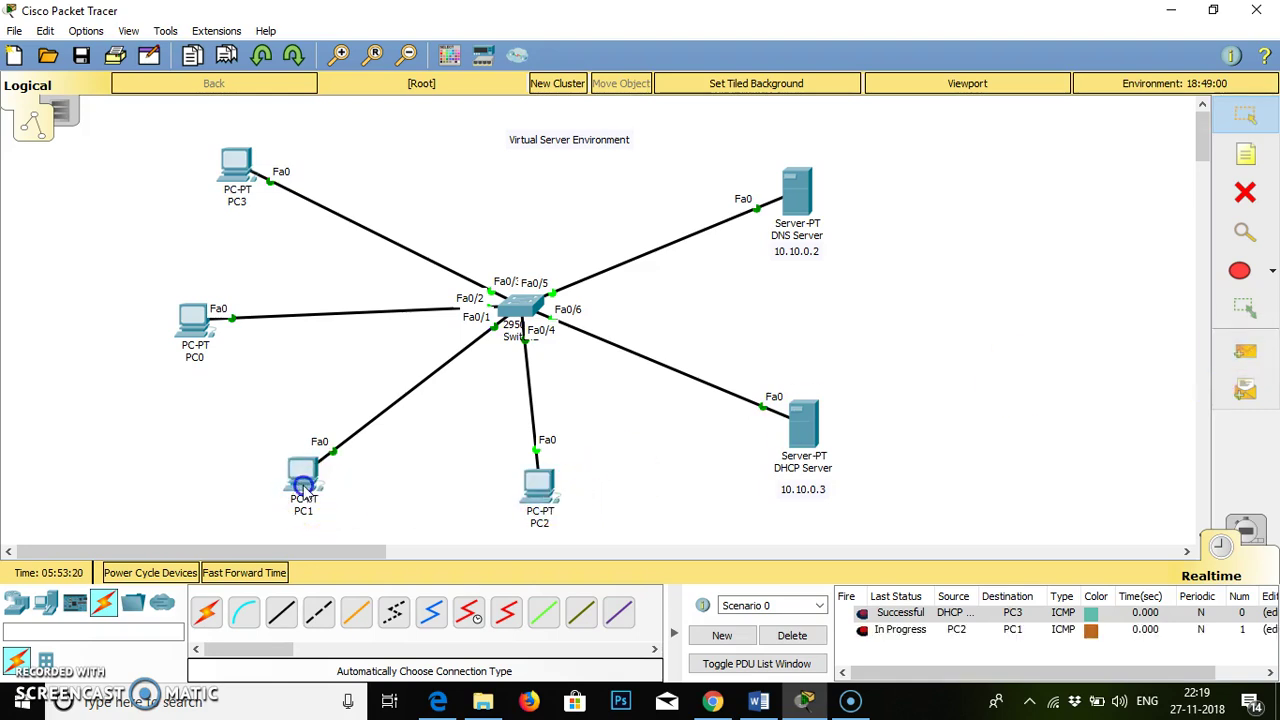
click(1246, 352)
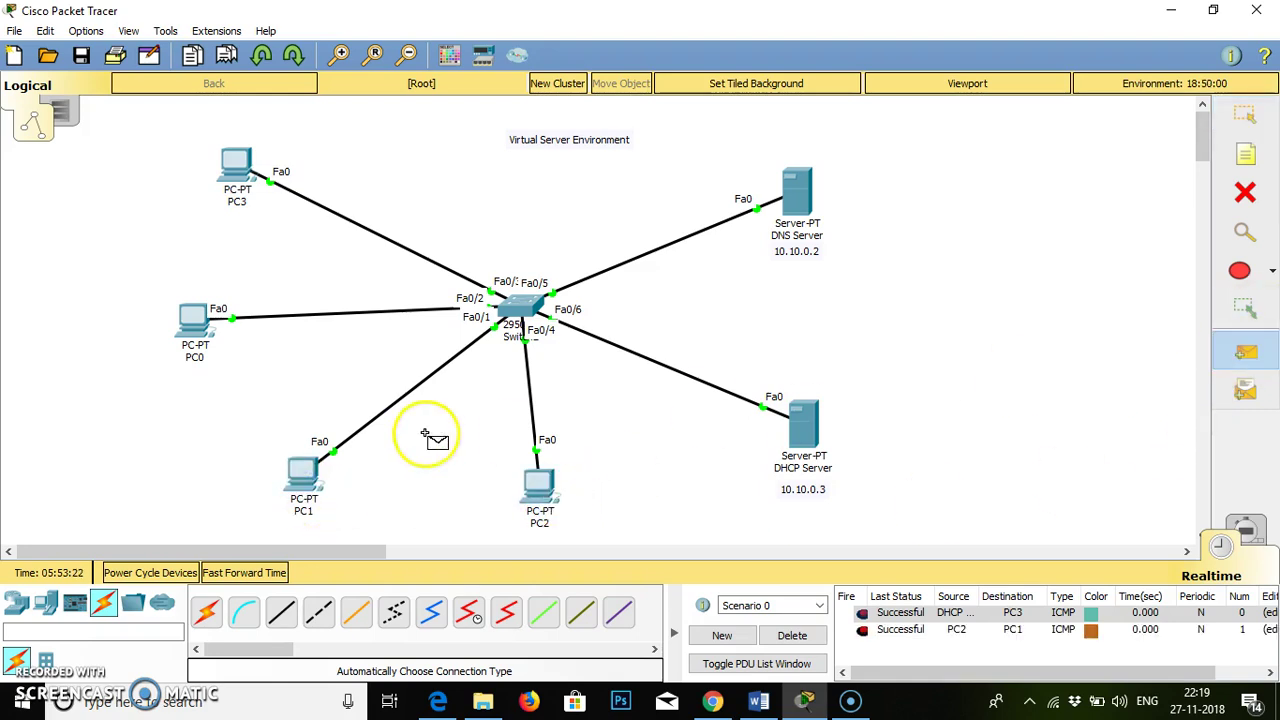
click(305, 463)
click(195, 335)
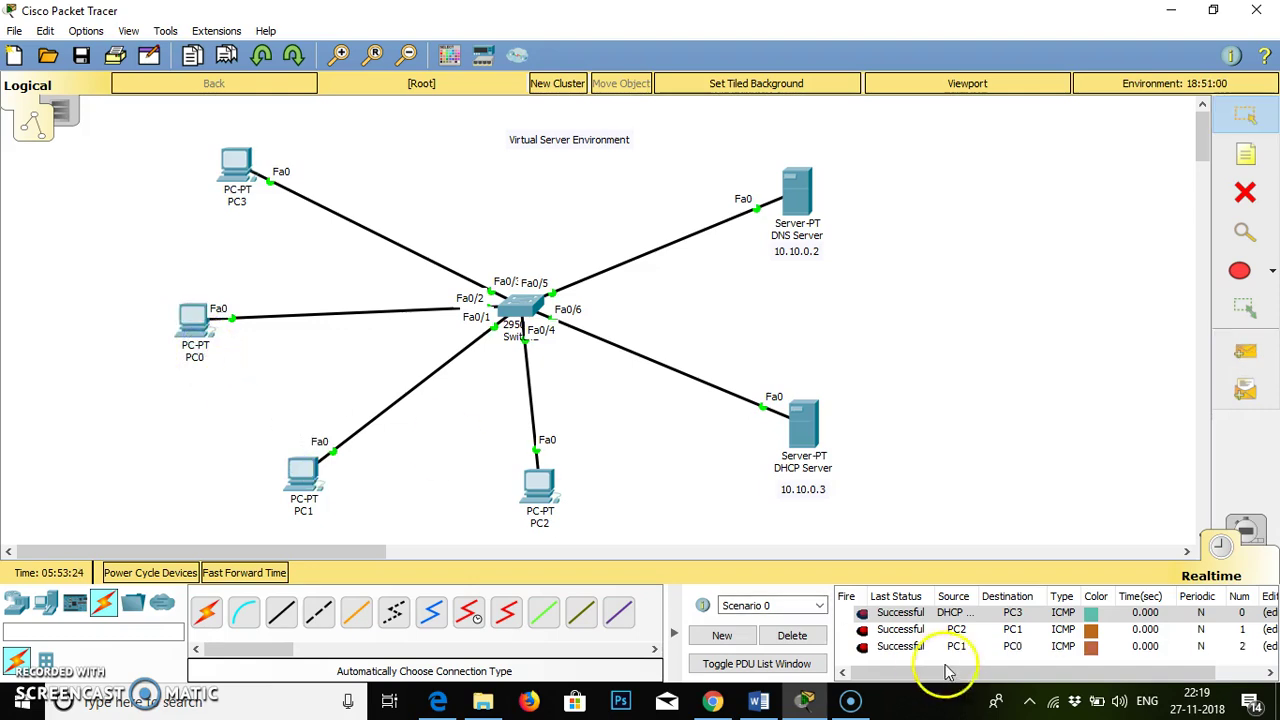
click(790, 635)
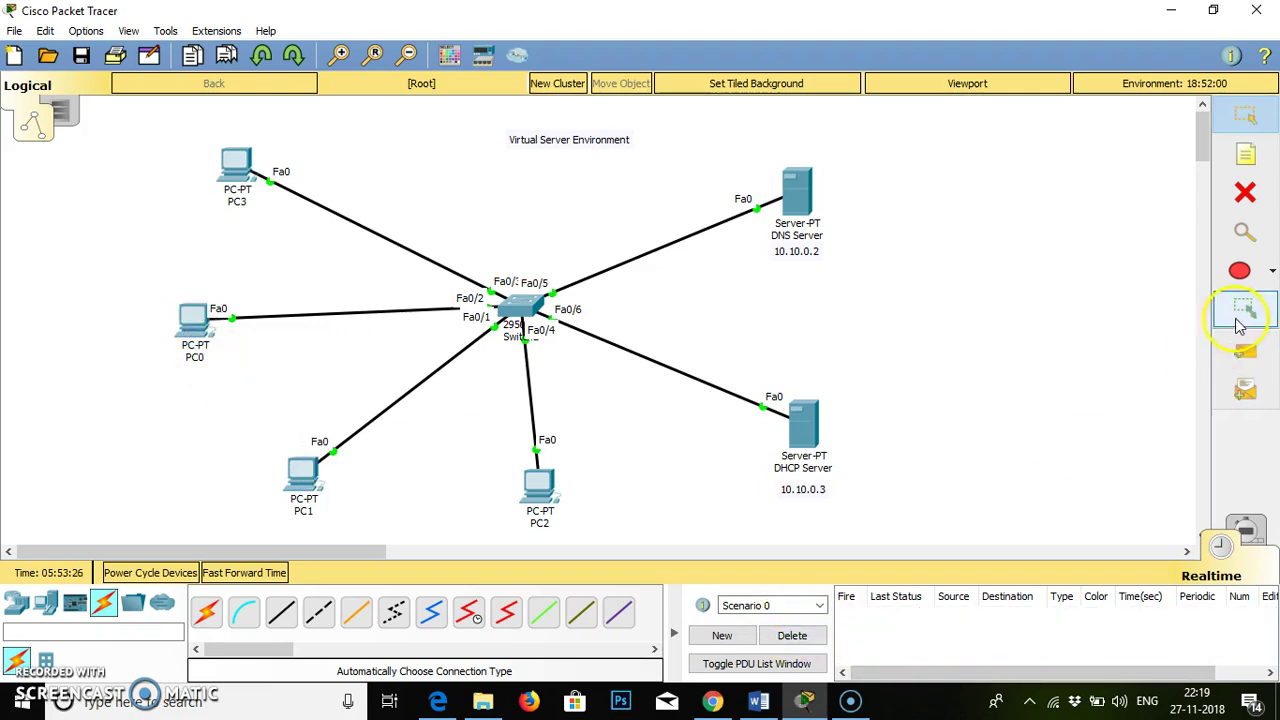
Send a simple PDU from the DHCP Server to the DNS Server, and delete it from the scenario.
click(1246, 352)
click(803, 420)
click(800, 190)
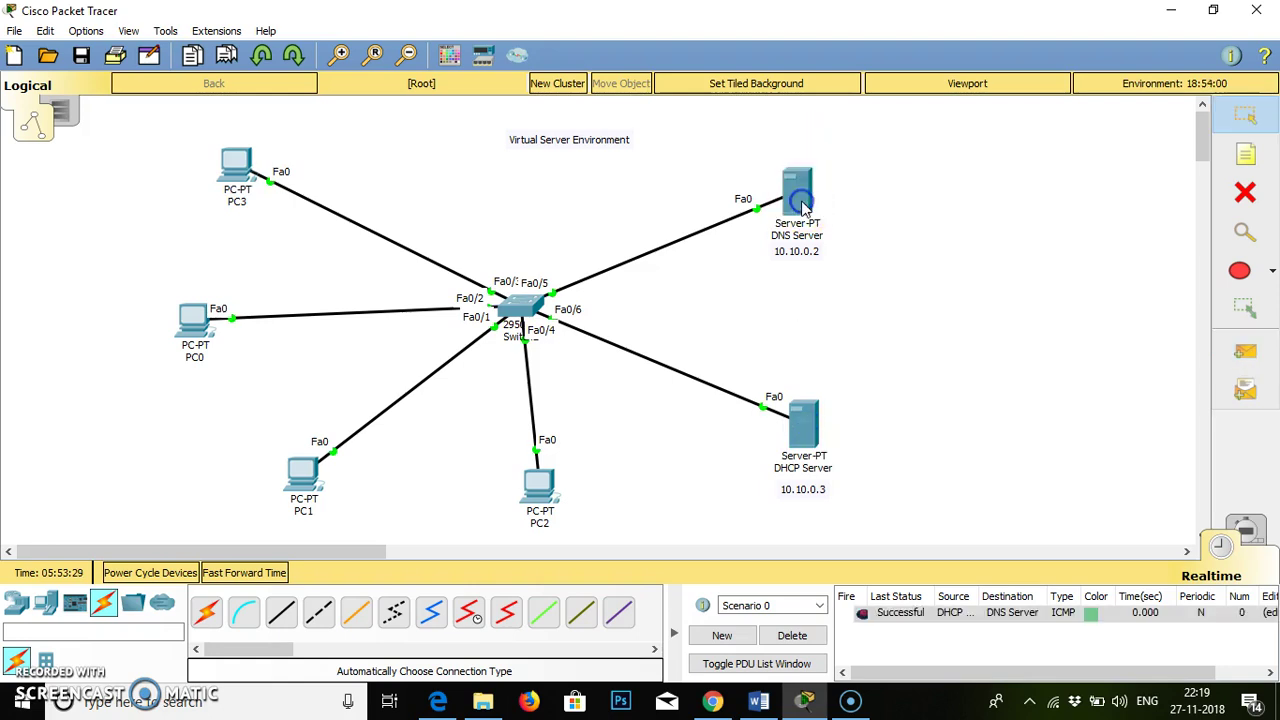
click(797, 637)
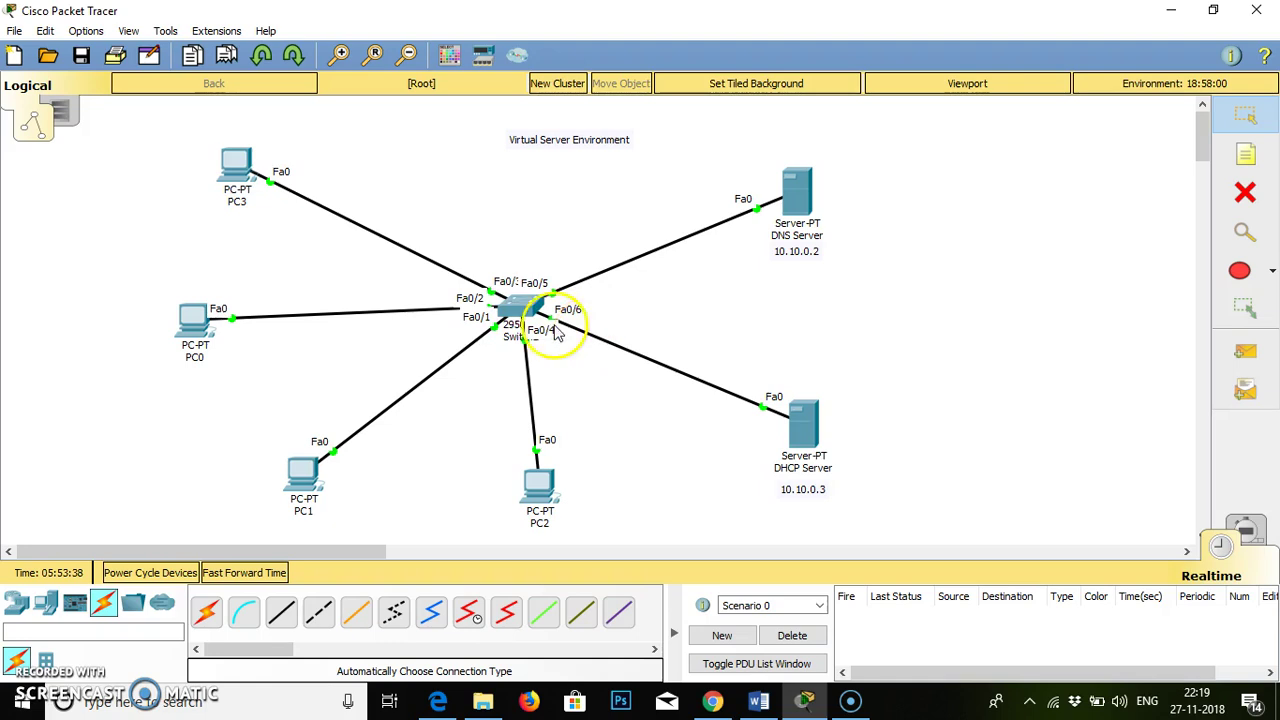
Open the central switch's command line maximized, and enter privileged EXEC mode with enable.
click(524, 310)
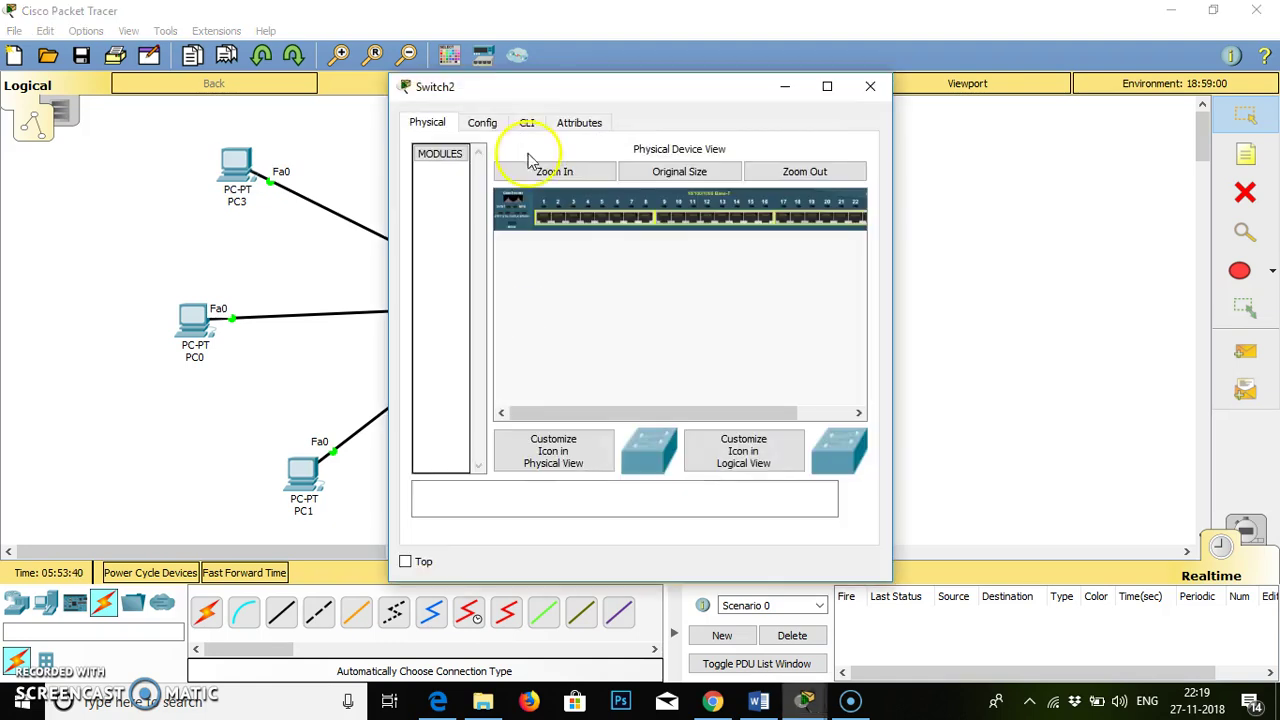
click(526, 123)
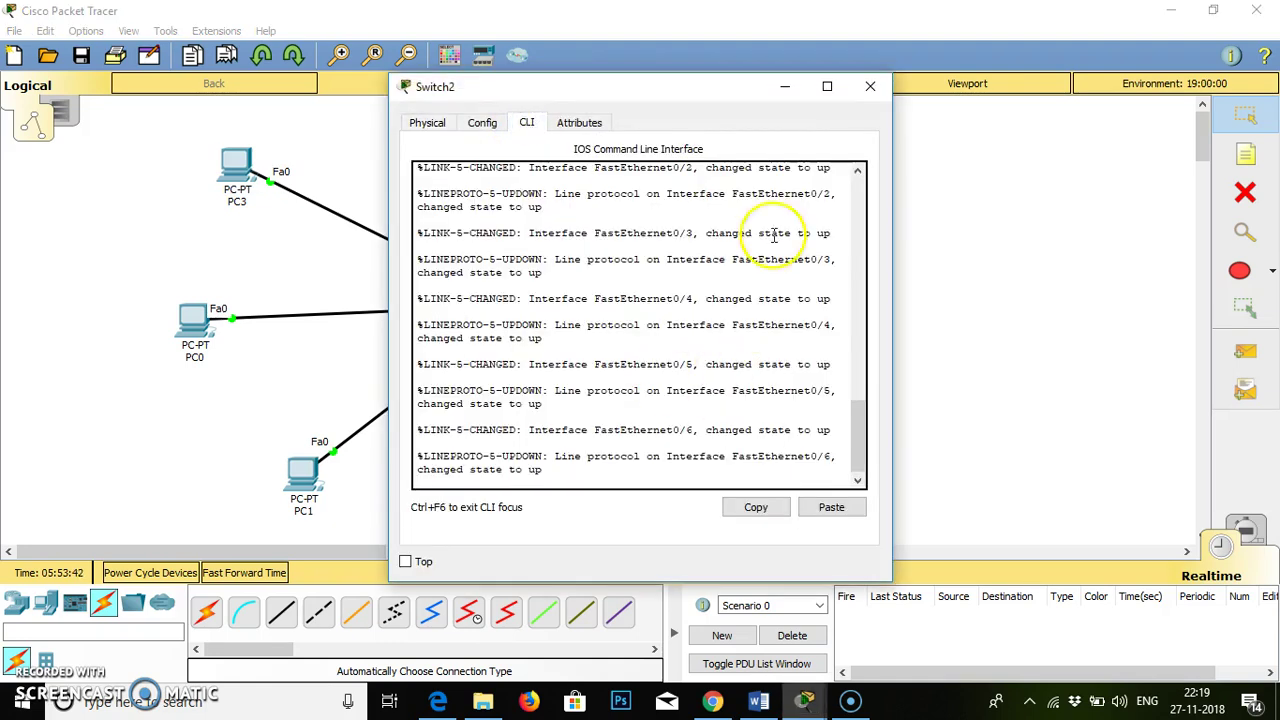
click(826, 88)
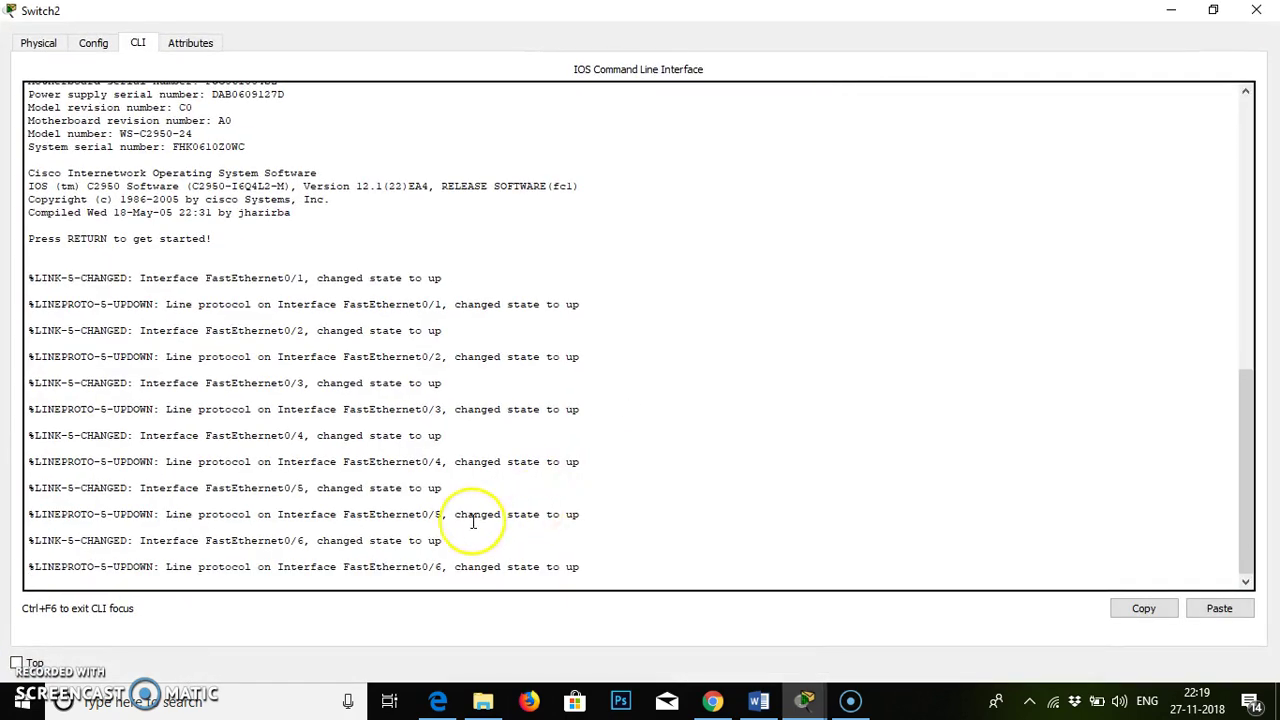
key(Return)
key(Return)
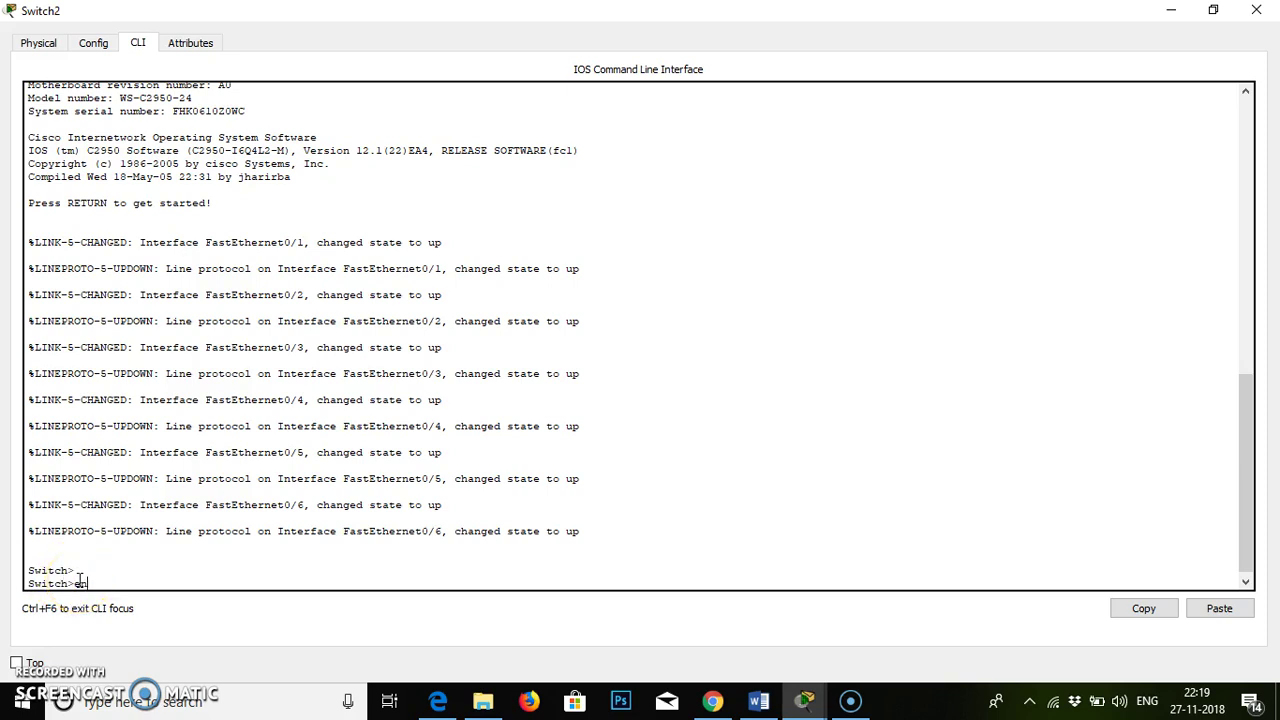
text(enable)
key(Tab)
key(Return)
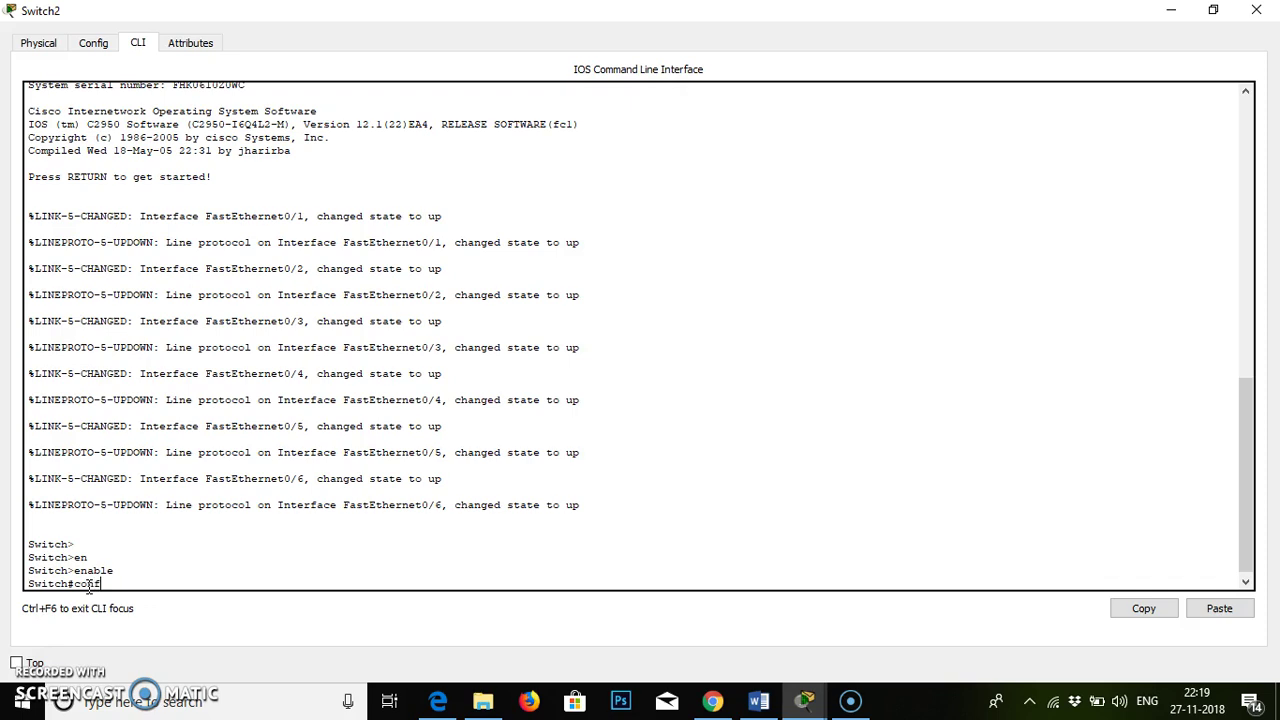
Try the show vlan command from global configuration mode, and exit to privileged EXEC mode.
text(conf)
key(Tab)
text(t)
key(Tab)
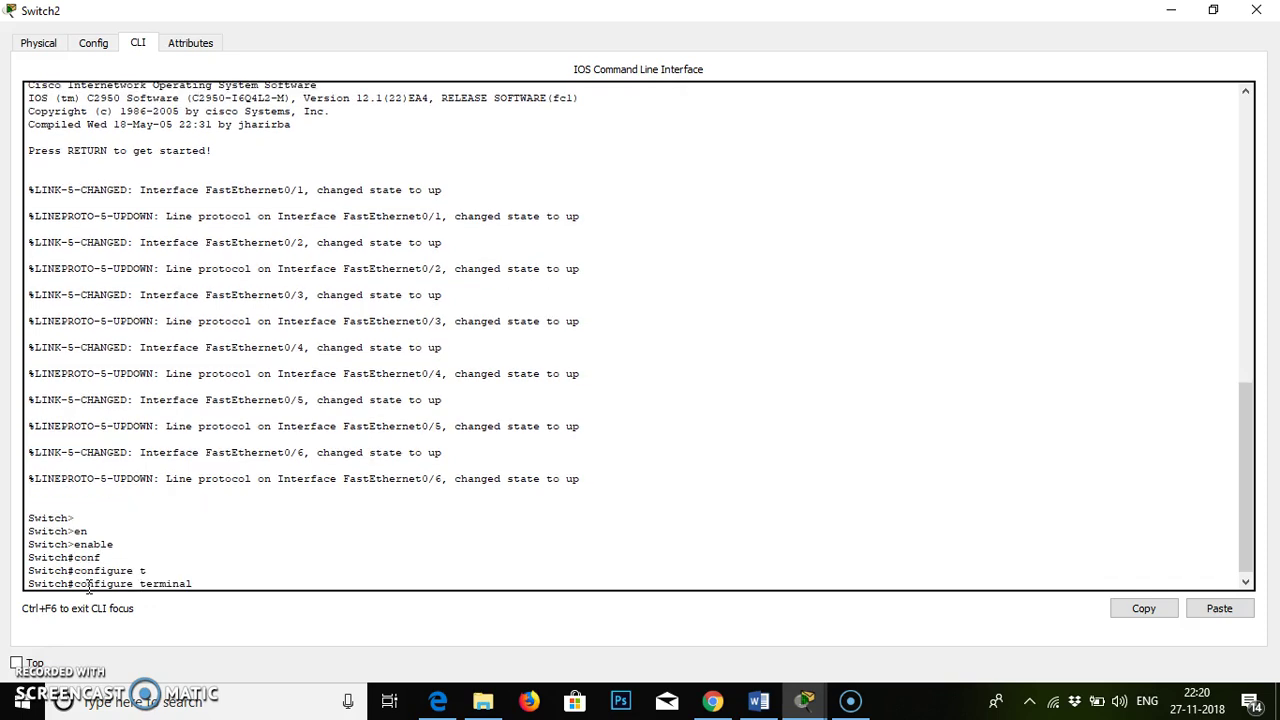
key(Return)
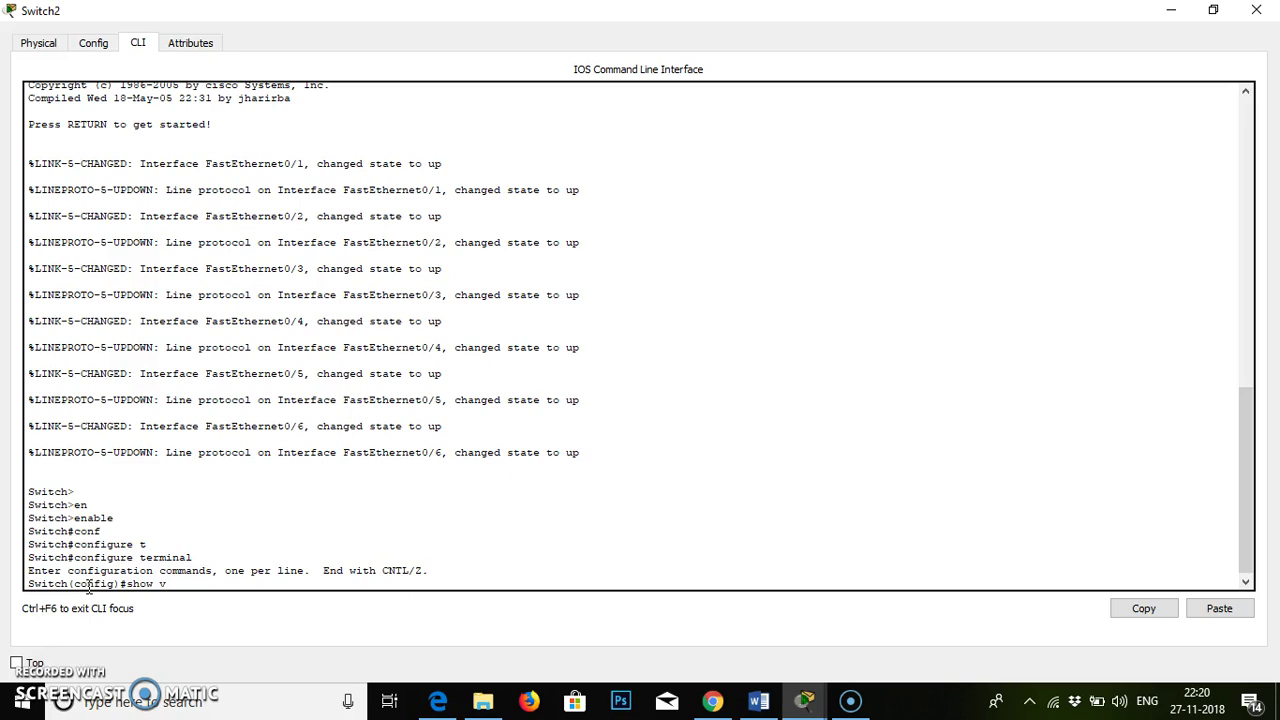
key(Return)
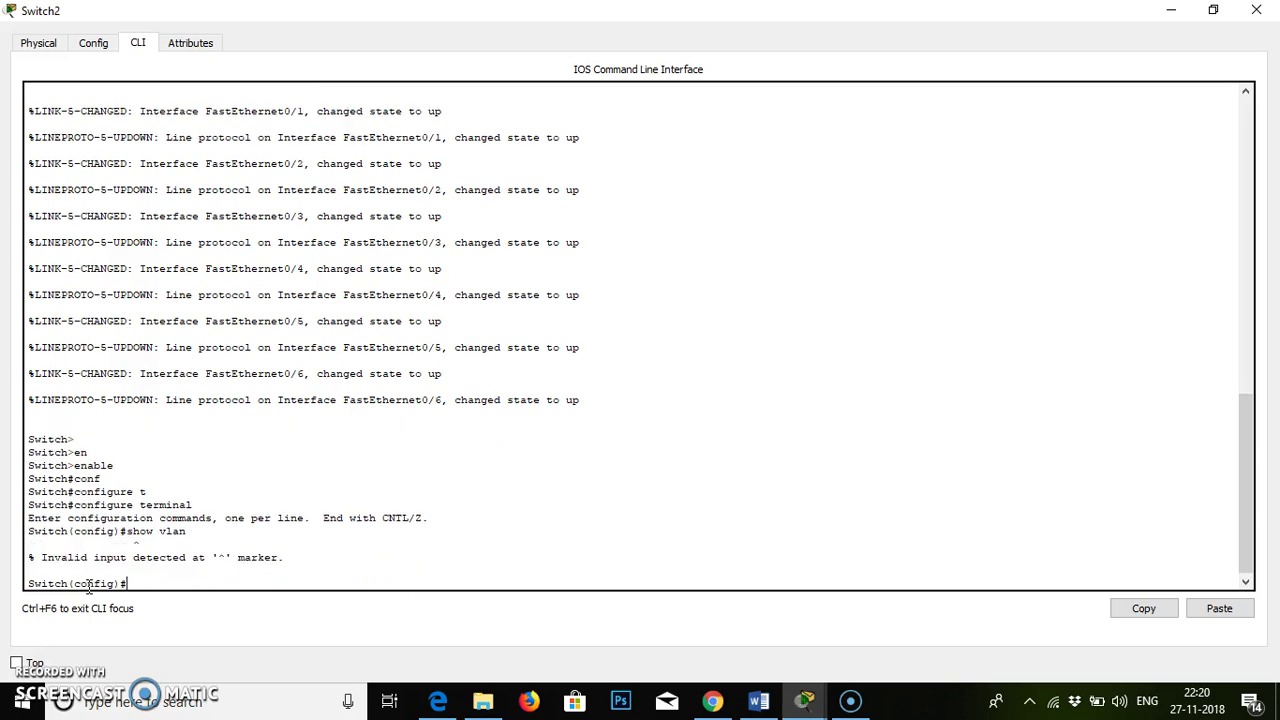
text(exit)
key(Return)
key(Return)
Display the switch's VLAN table with show vlan, examine the default VLAN's entry, and quit the paged output.
click(88, 585)
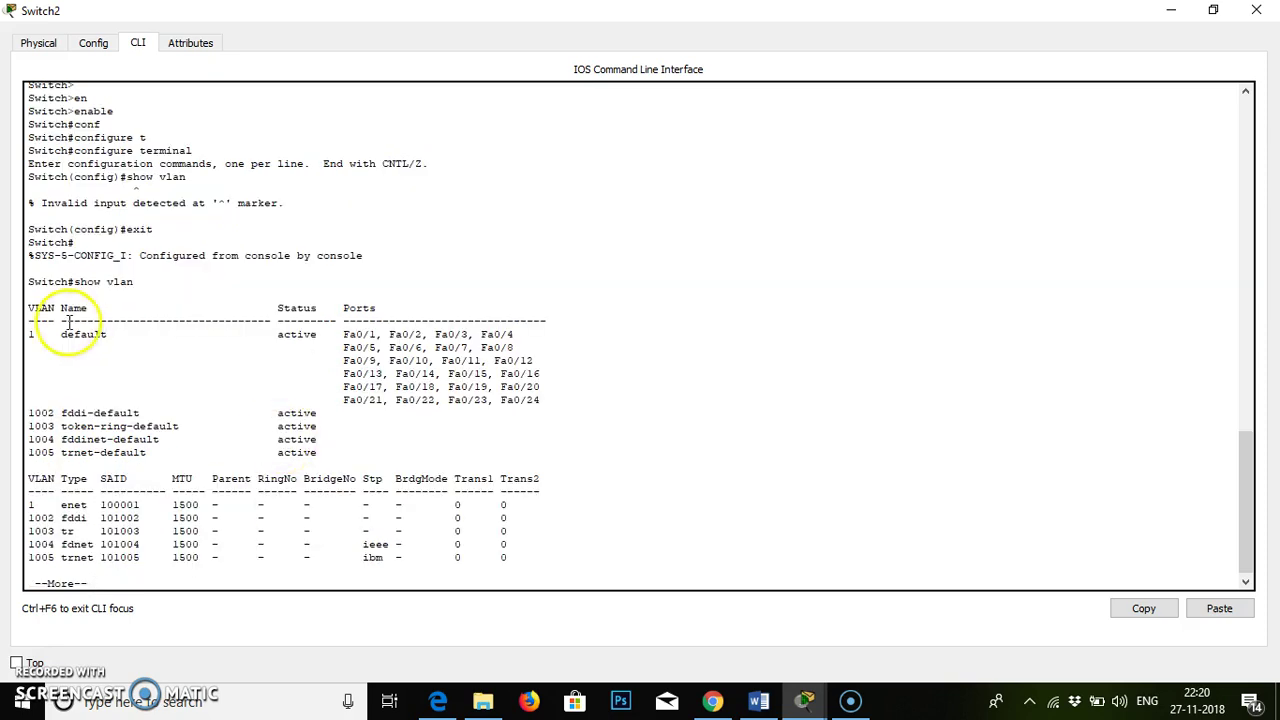
click(27, 334)
drag(30, 334, 116, 334)
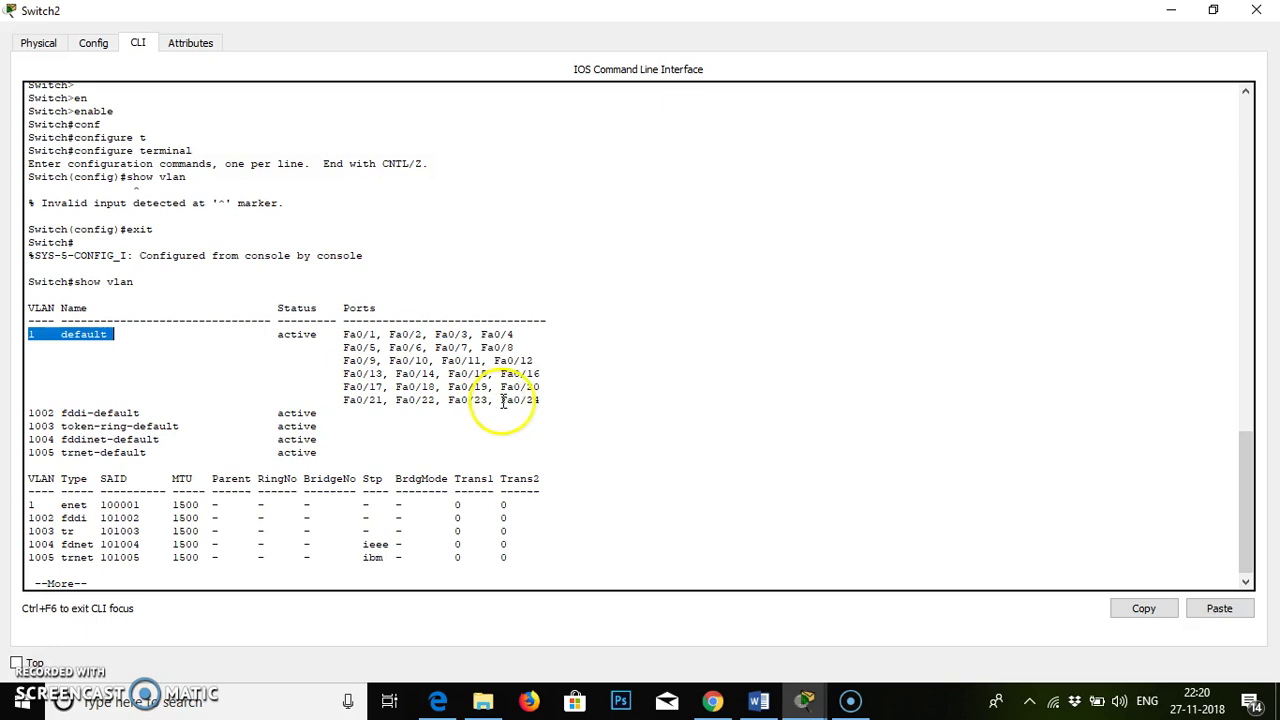
key(Return)
key(Return)
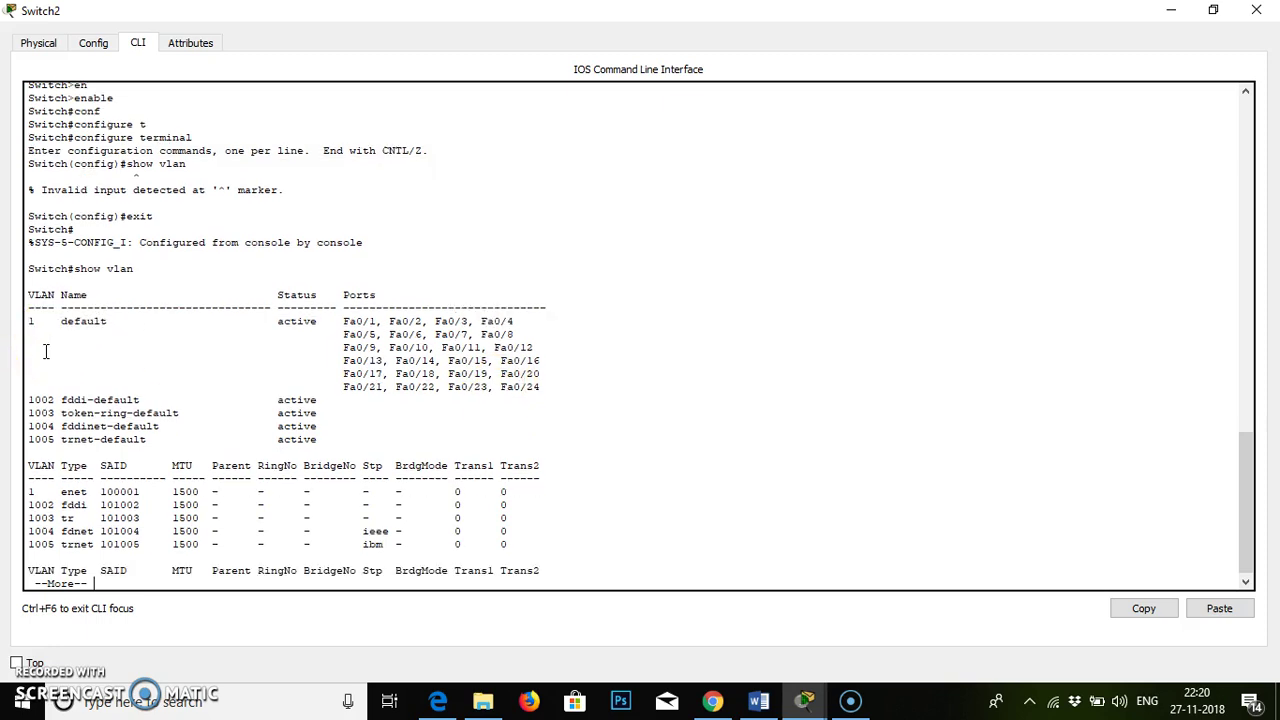
key(Return)
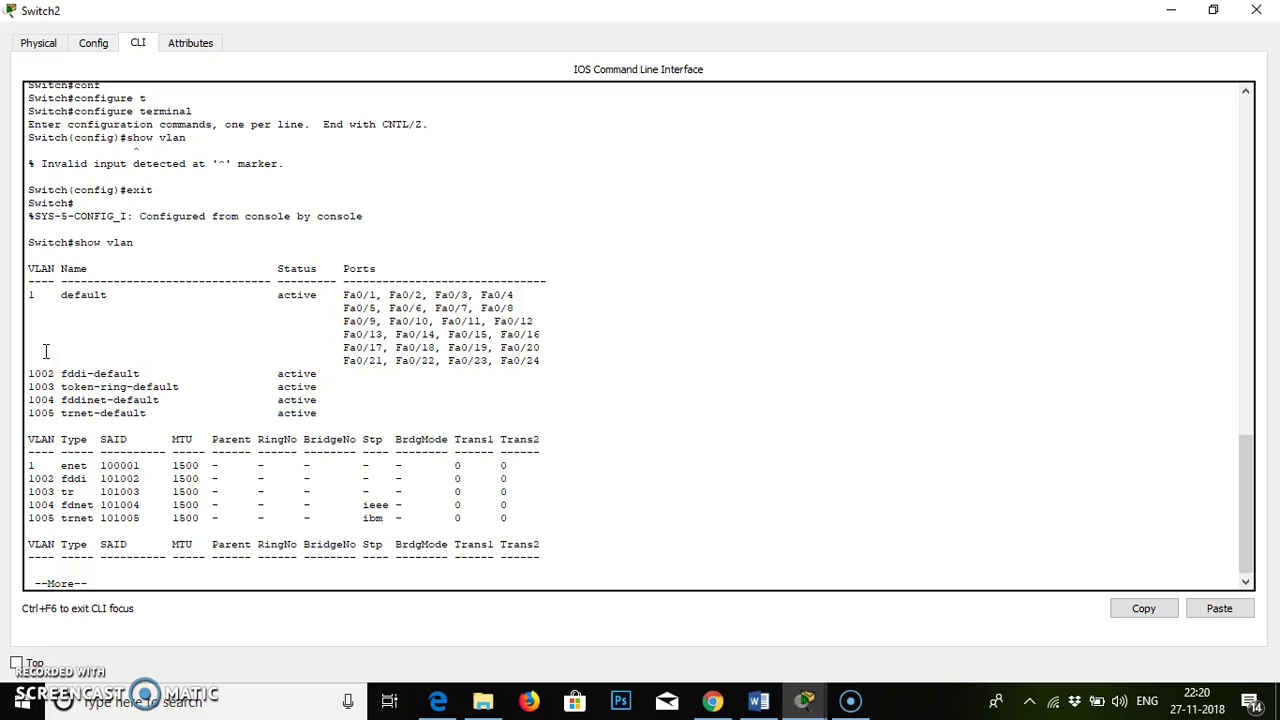
key(q)
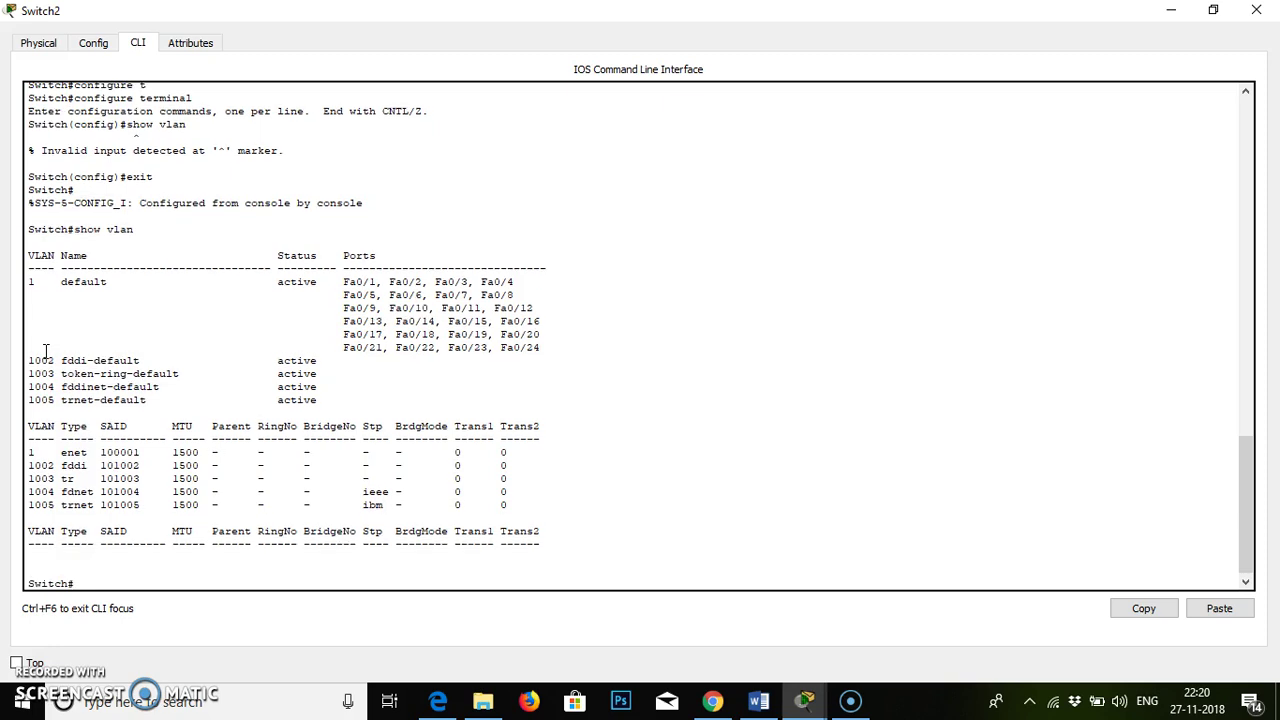
Enter global configuration mode on the switch with configure terminal.
text(conf)
key(Tab)
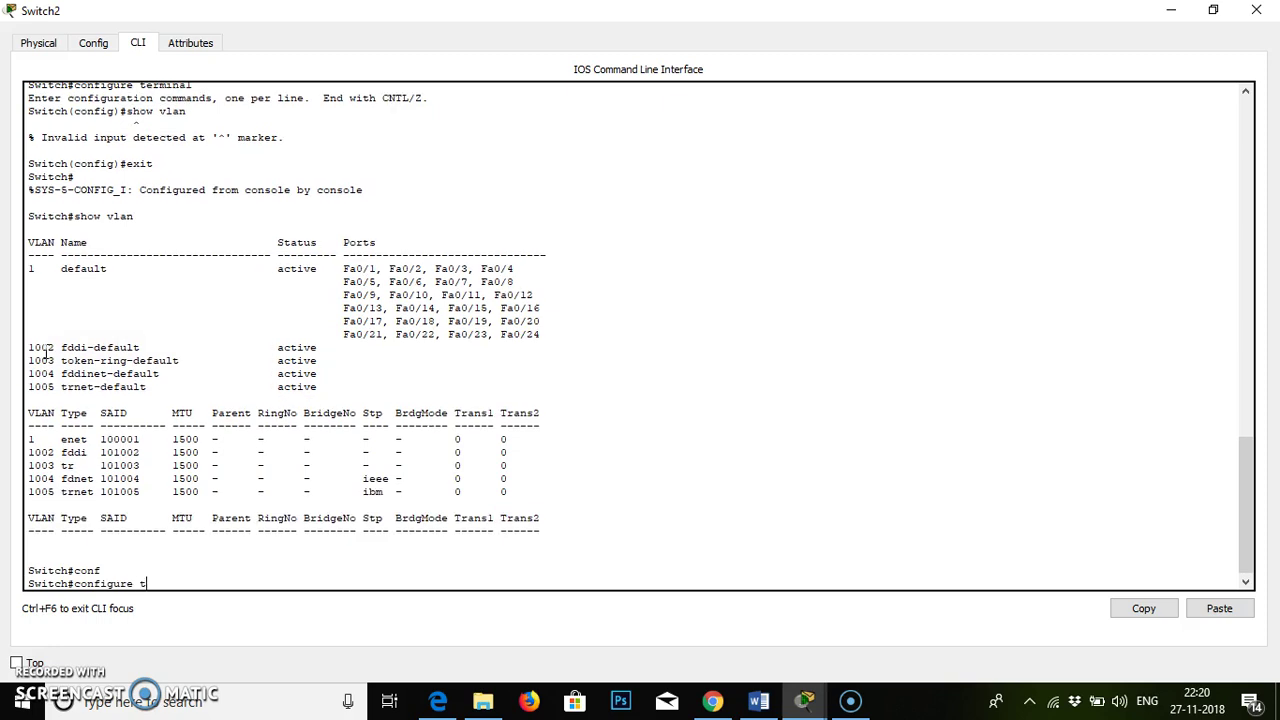
text(t)
key(Tab)
key(Return)
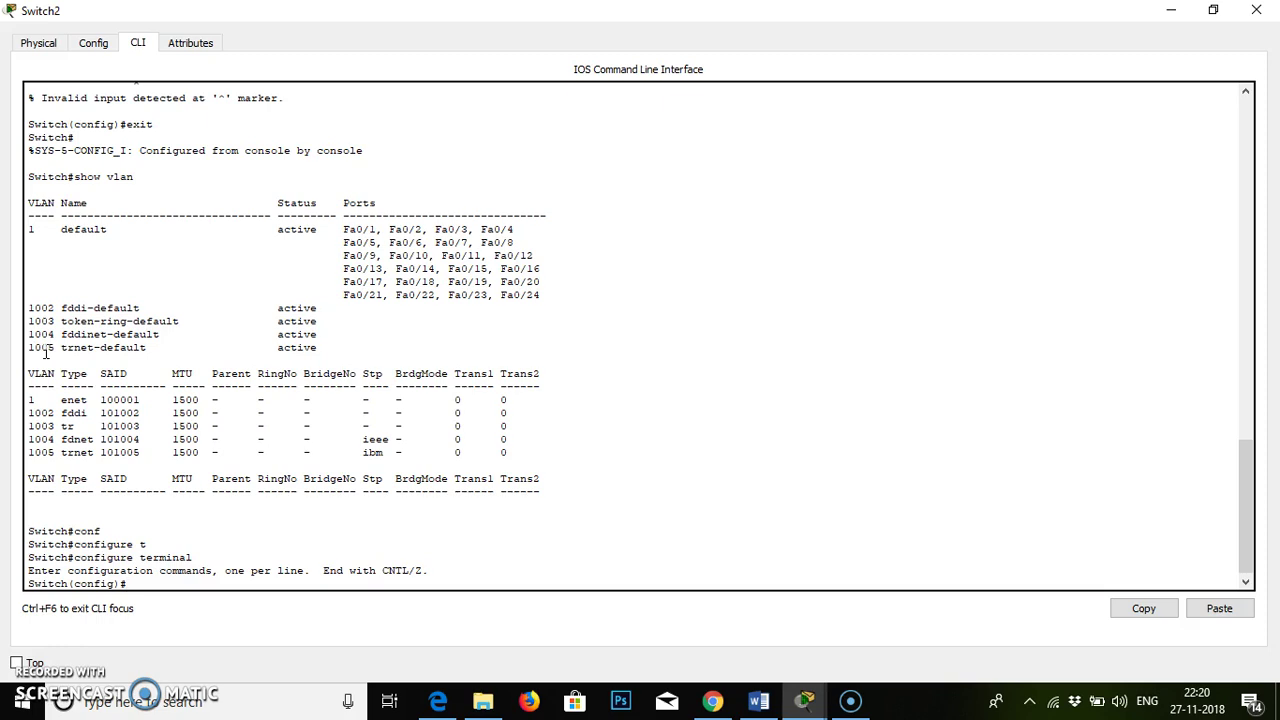
Create VLAN 2 with the name xyz, and exit to privileged EXEC mode.
text(vlan 2)
key(Return)
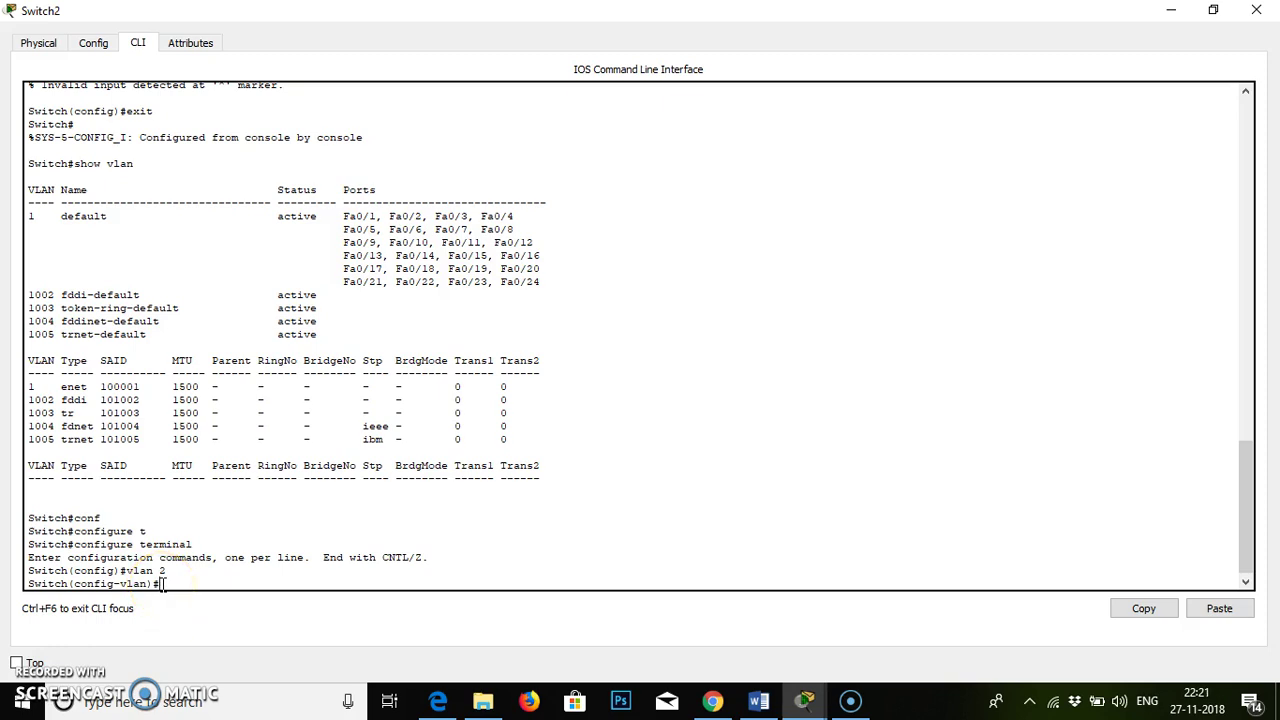
text(name xyz)
key(Return)
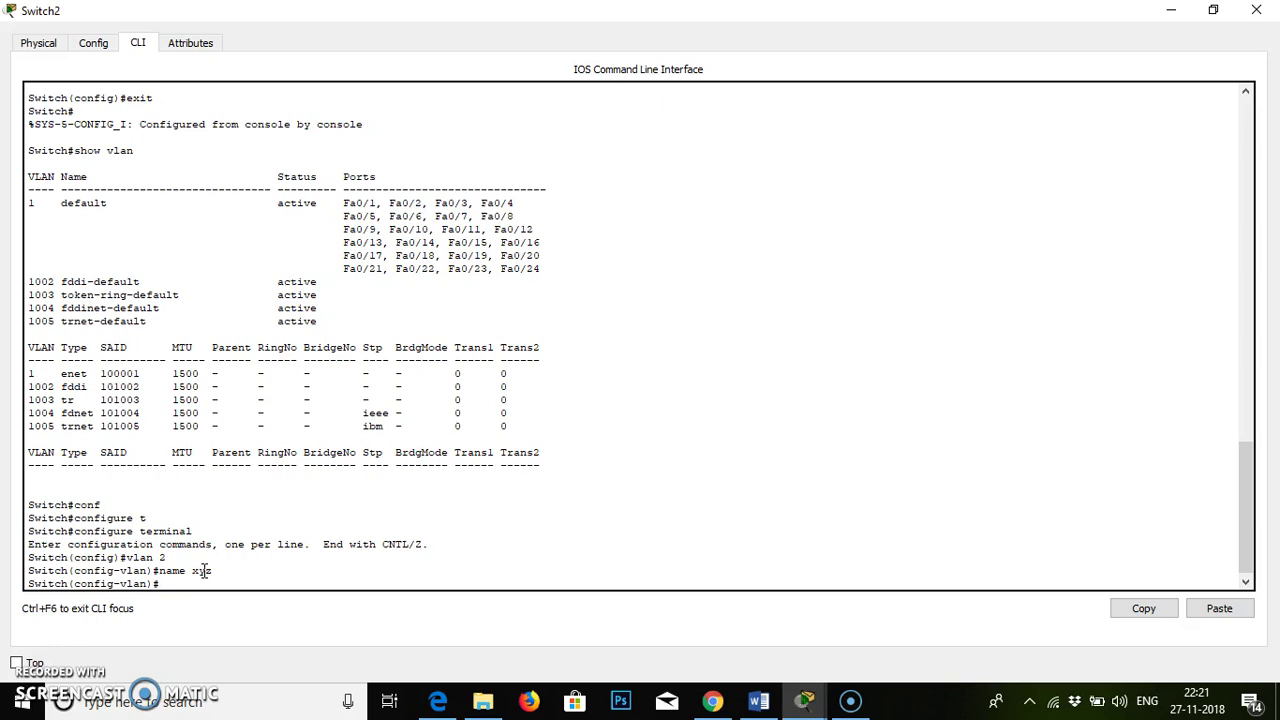
text(exit)
key(Return)
text(exit)
key(Return)
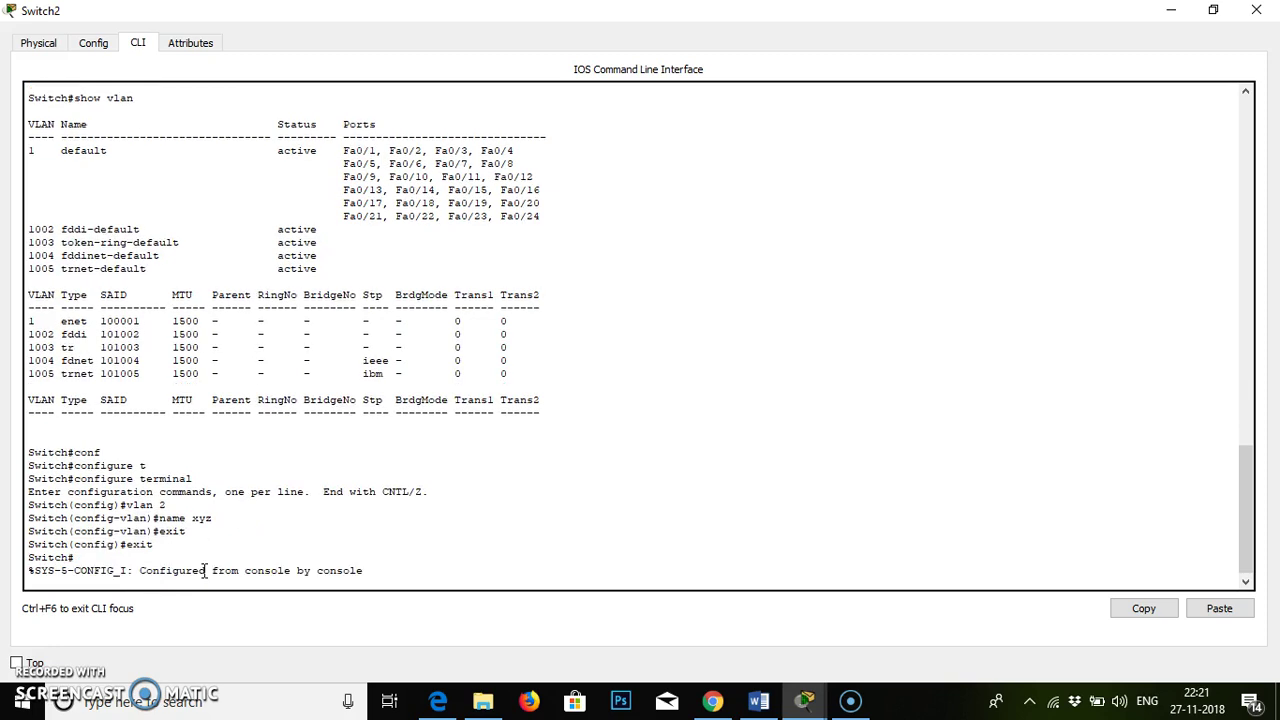
Display the VLAN table again with show vlan, and examine the entries of VLAN 1 default and VLAN 2 xyz.
key(Return)
text(show vlan)
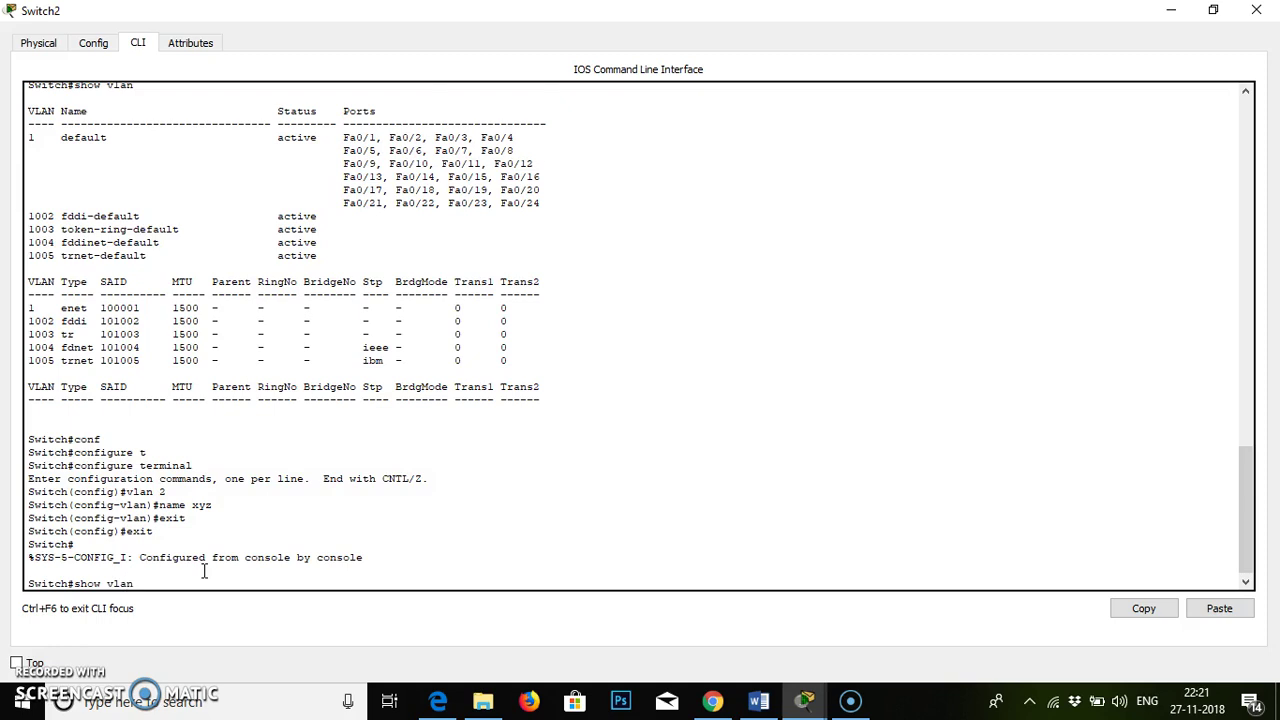
key(Return)
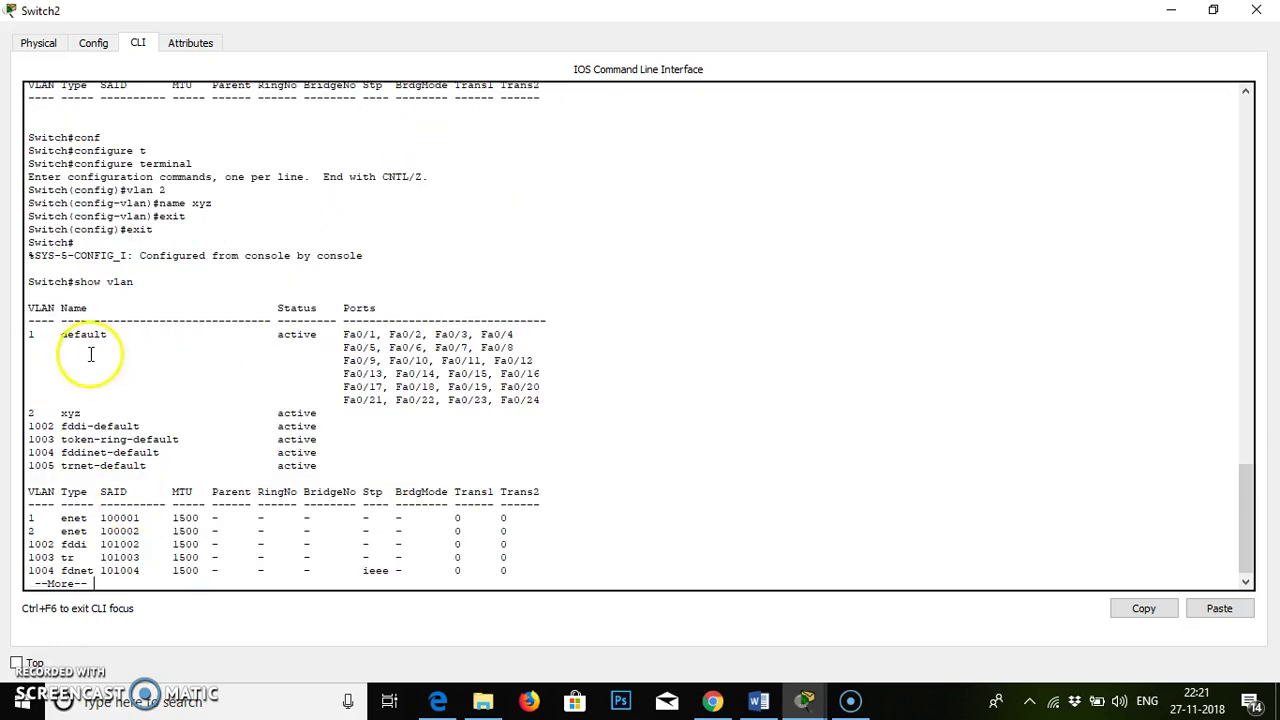
drag(31, 334, 116, 334)
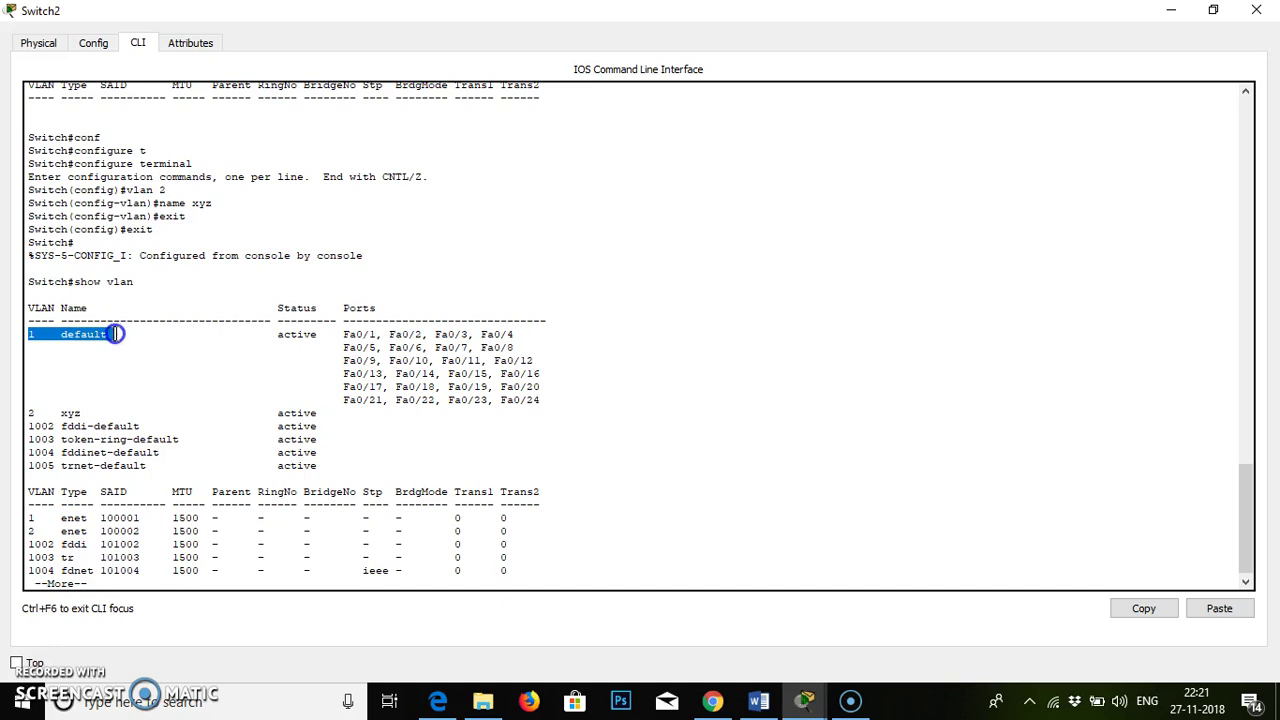
click(28, 413)
drag(28, 413, 86, 413)
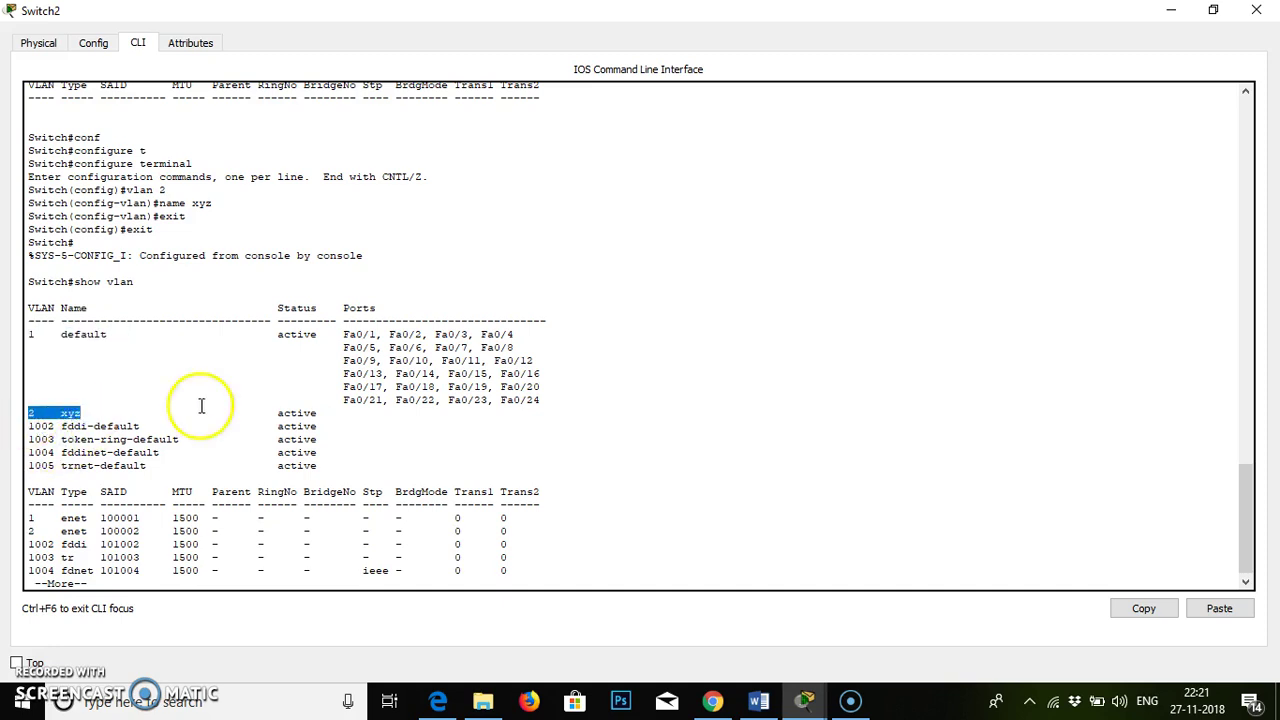
click(277, 413)
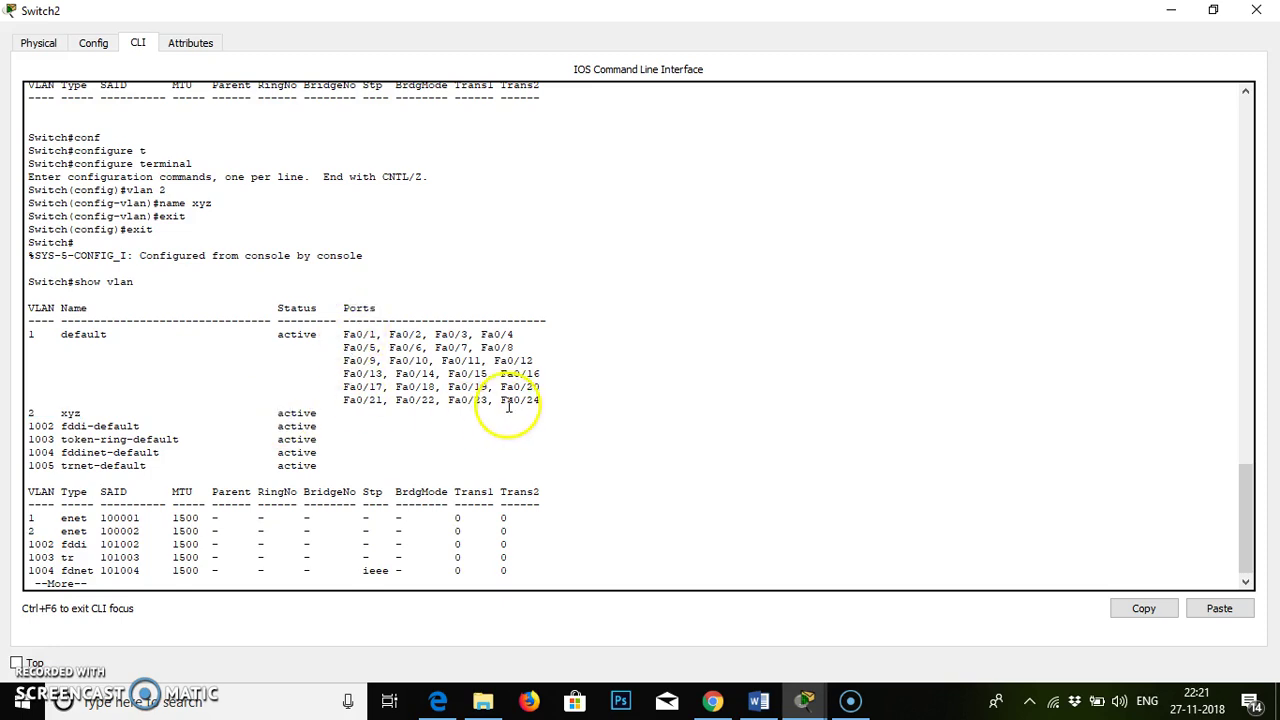
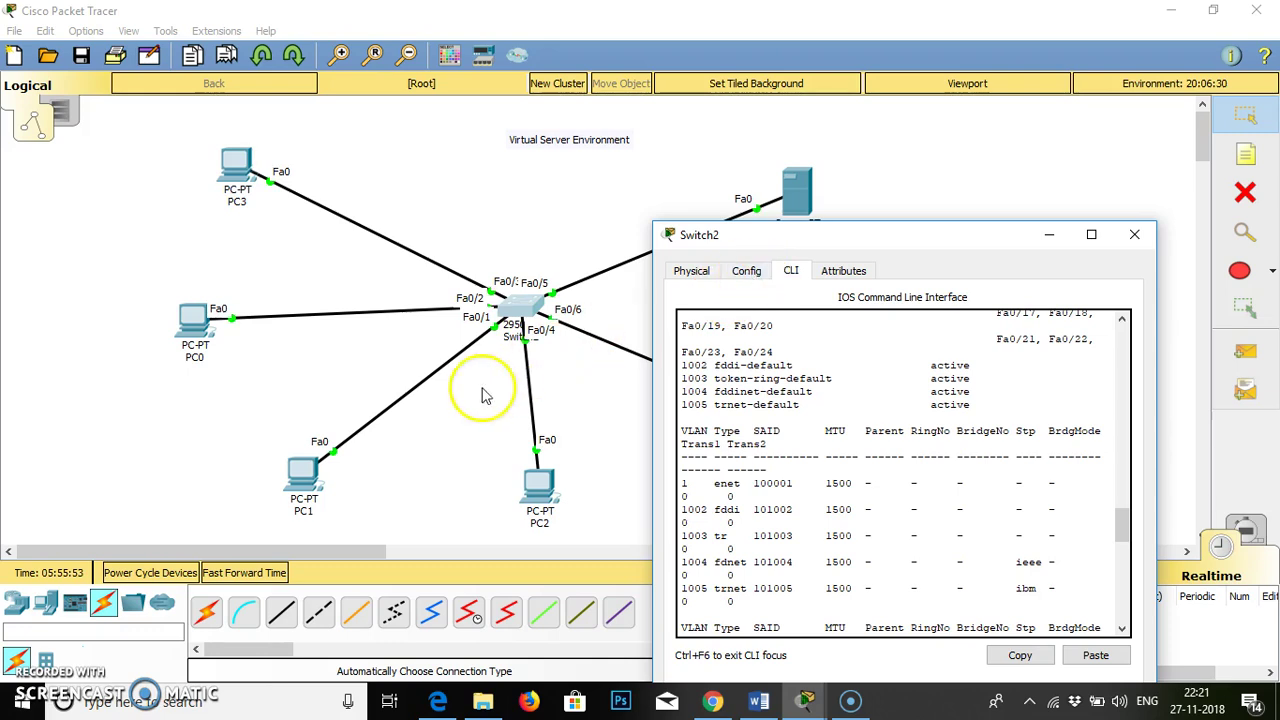
Reposition the Switch2 window so the switch's port labels stay in view, and enter global configuration mode with conf t.
click(779, 244)
drag(779, 244, 724, 451)
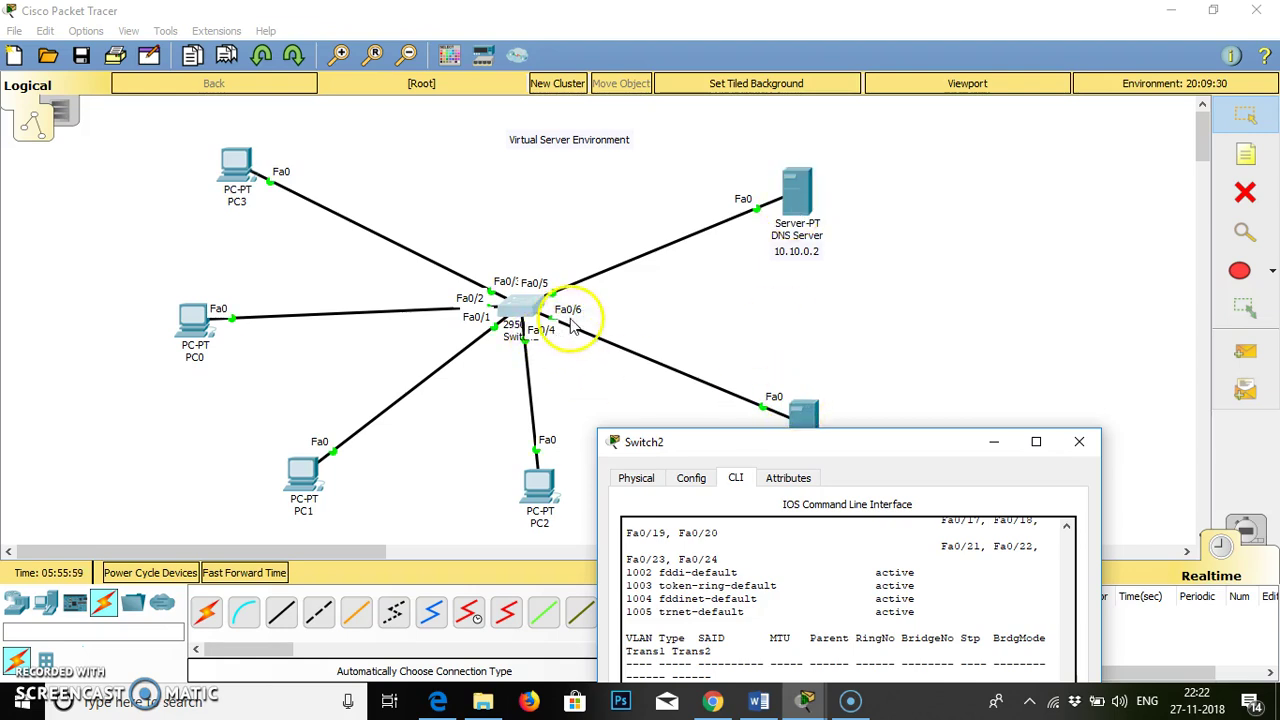
drag(866, 451, 900, 157)
key(Return)
key(Return)
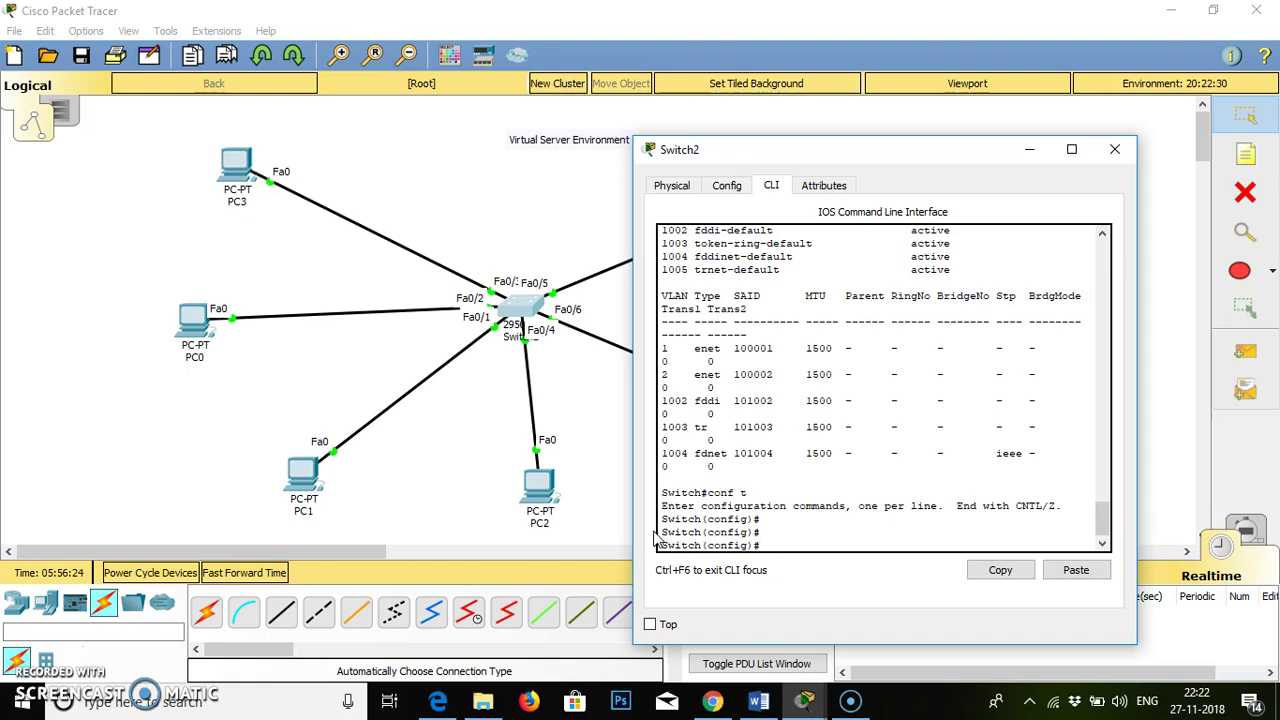
Try selecting the interface range fastEthernet 0/3 - fastEthernet 0/2, and exit to global configuration mode.
text(inter)
key(Tab)
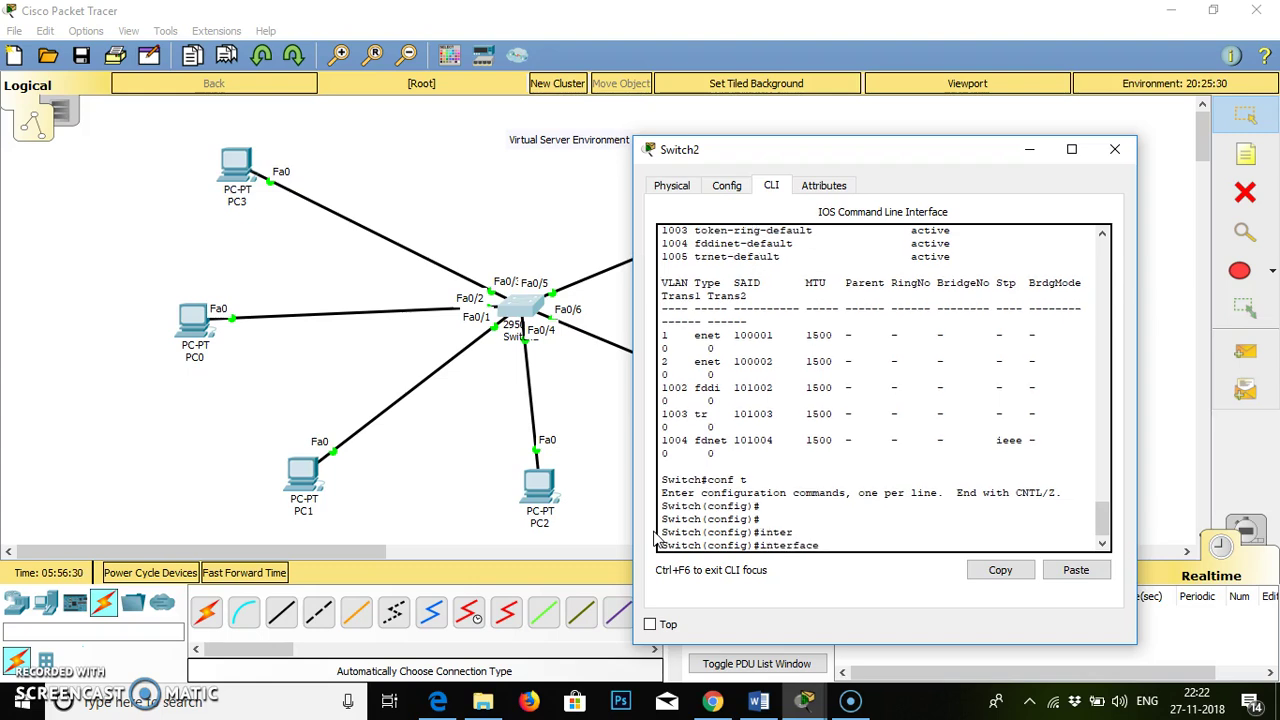
text(range)
key(Tab)
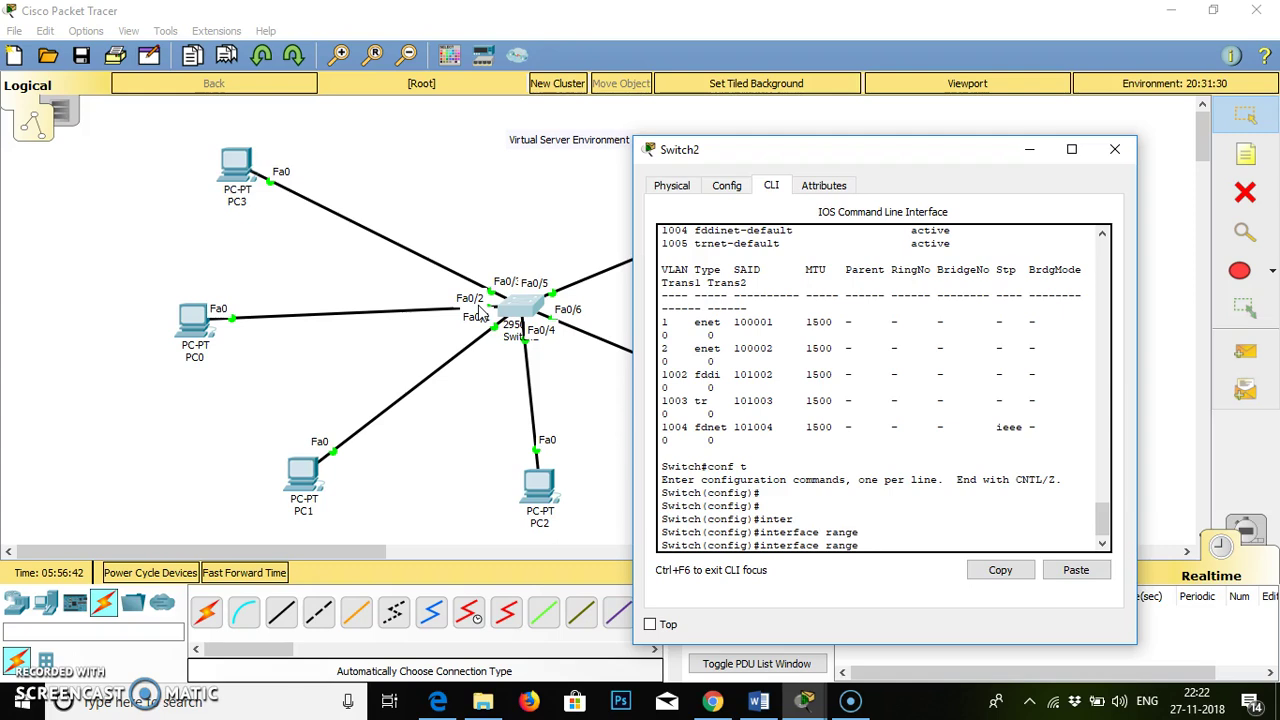
text(fa)
key(Tab)
text(0/3 -)
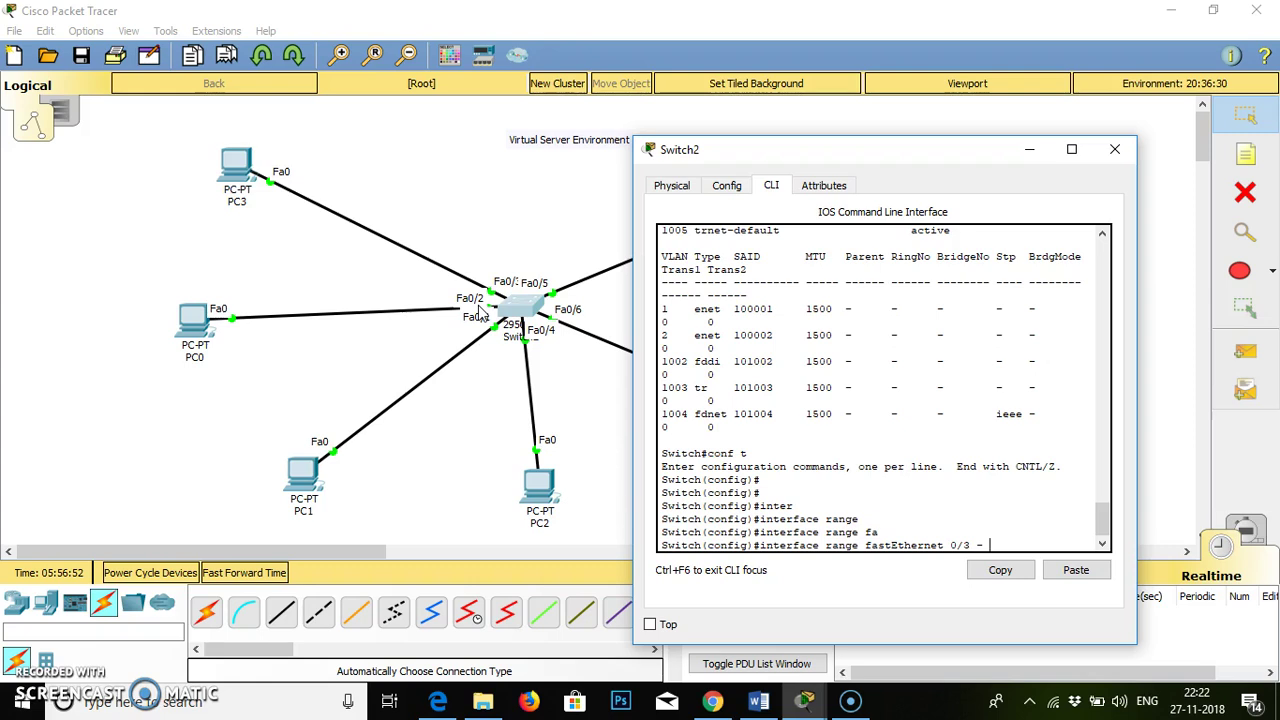
text( fa)
key(Tab)
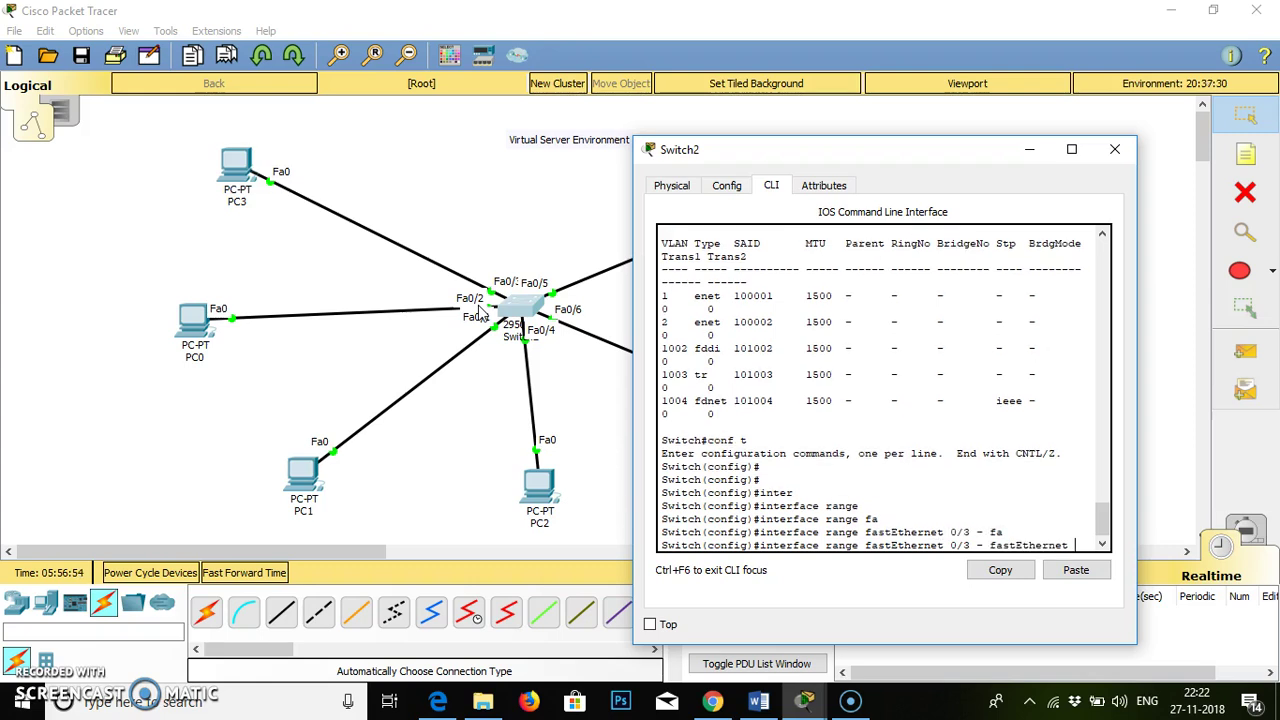
text(0/2)
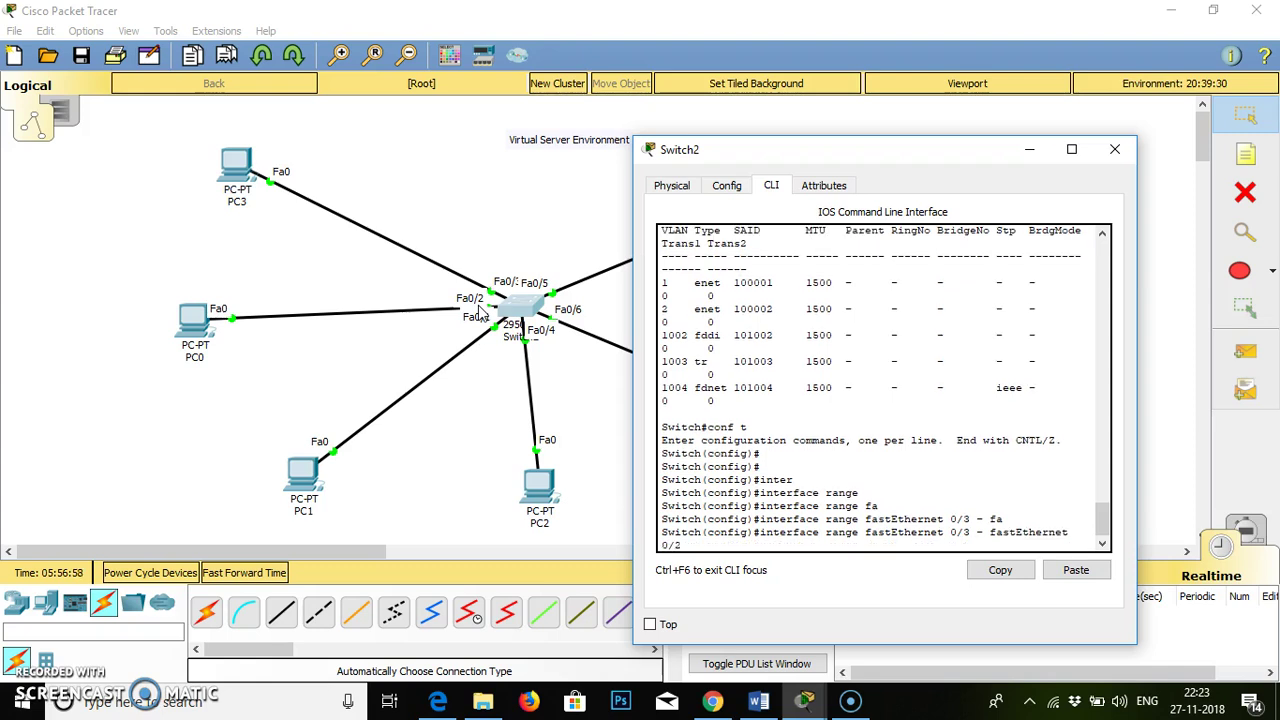
key(Return)
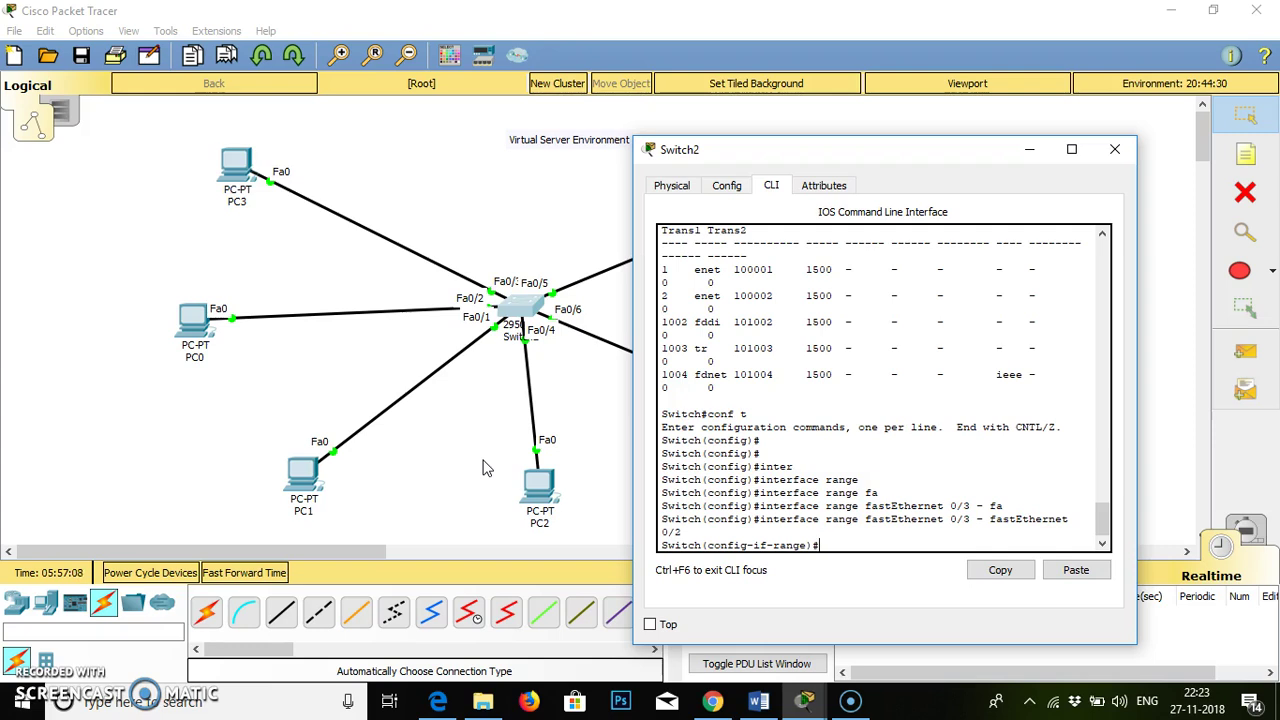
text(exit)
key(Return)
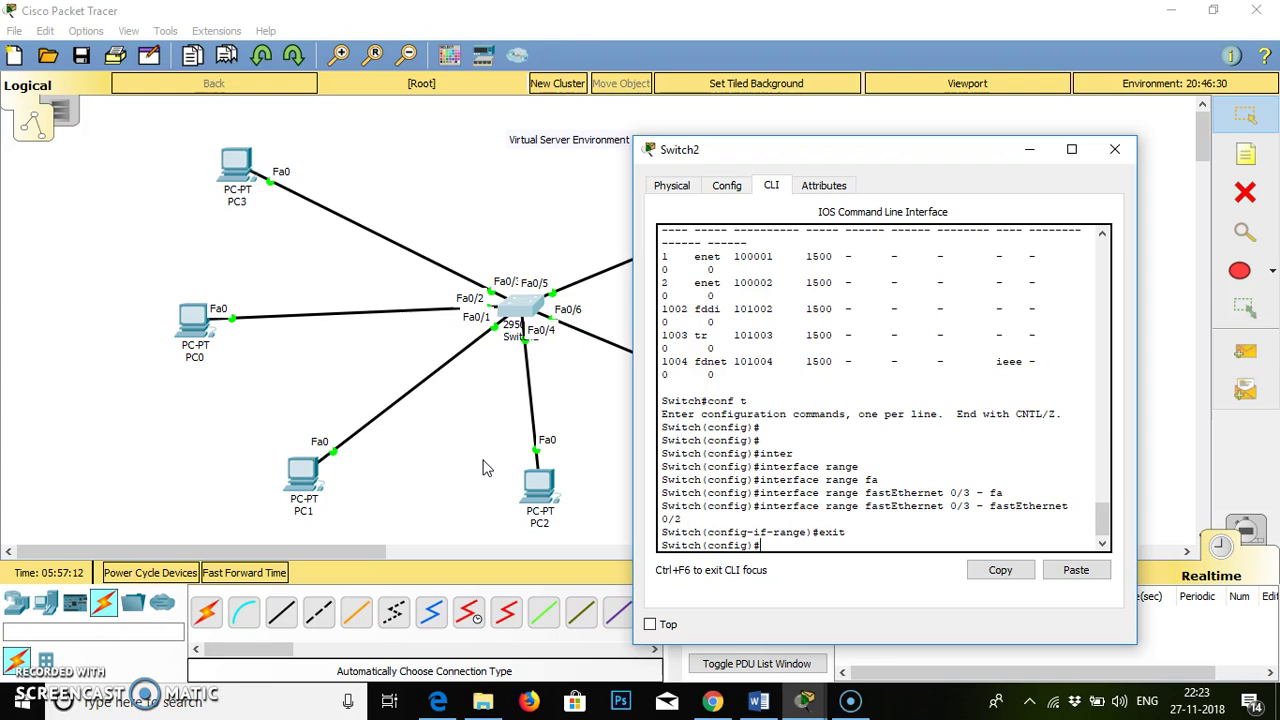
Enter interface configuration mode for fastEthernet 0/5.
text(inte)
key(Tab)
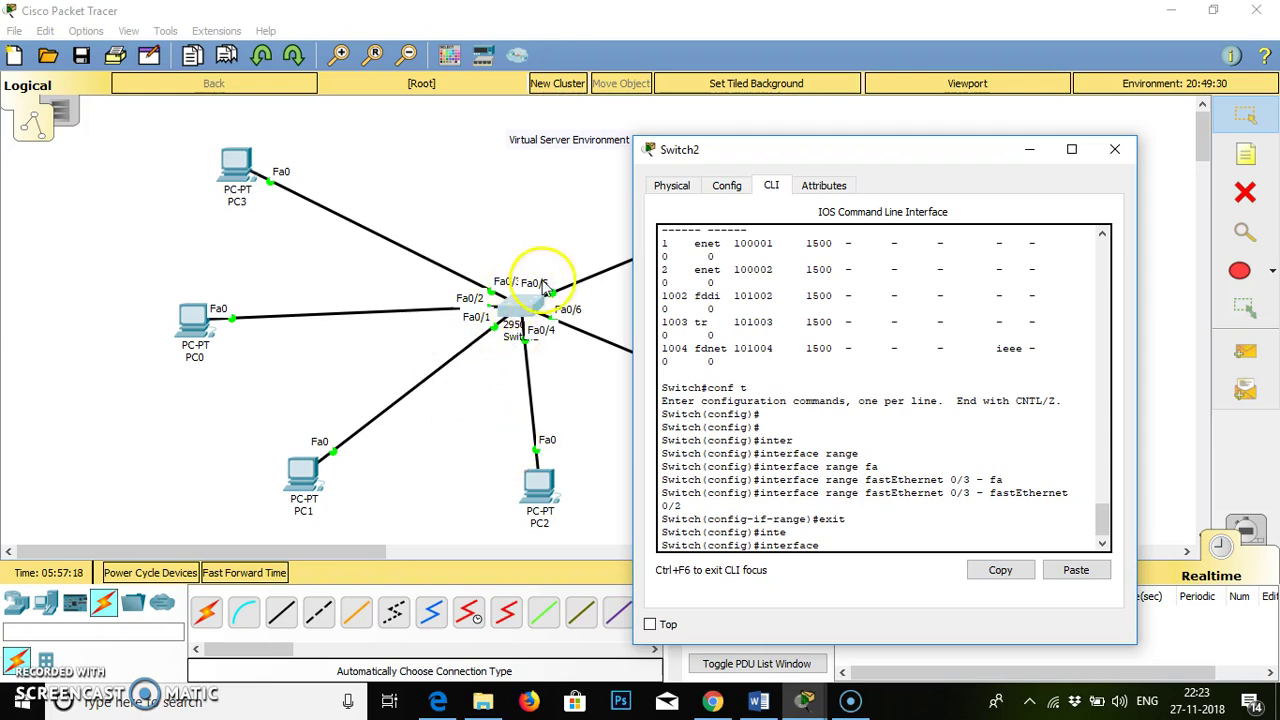
mouse_move(778, 154)
mouse_down()
mouse_move(789, 323)
mouse_move(789, 150)
mouse_up()
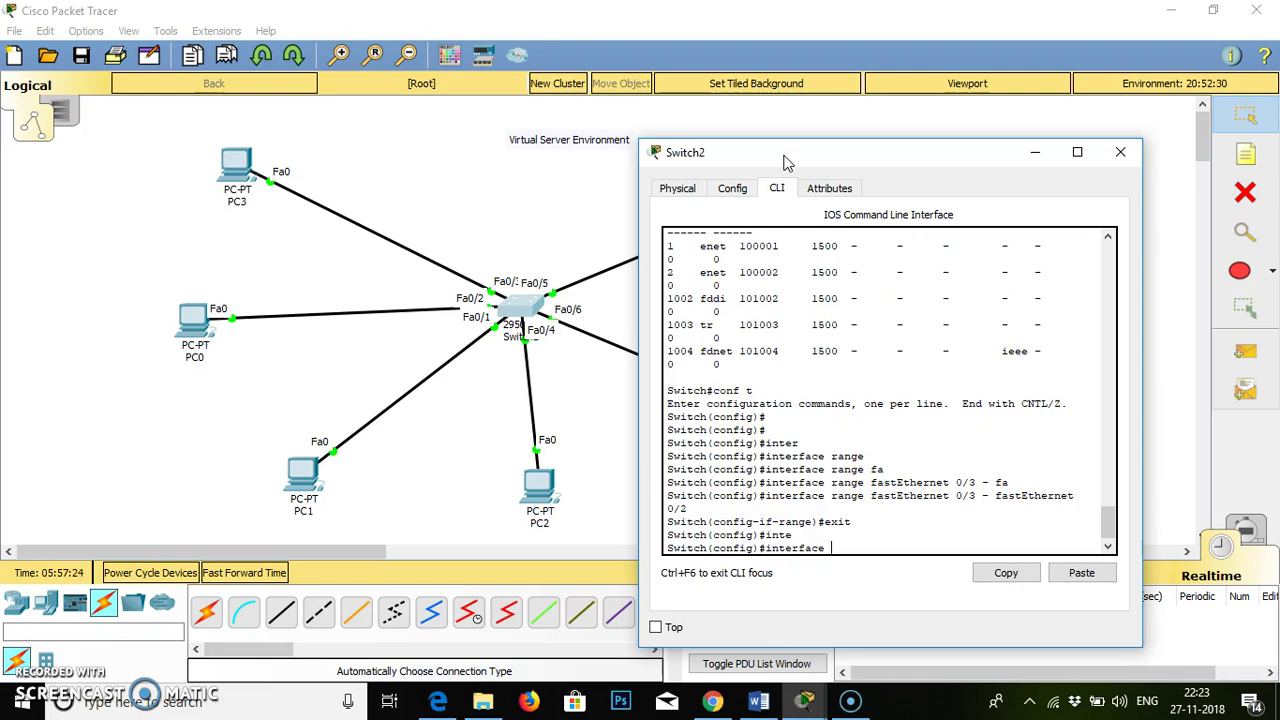
text(fa)
key(Tab)
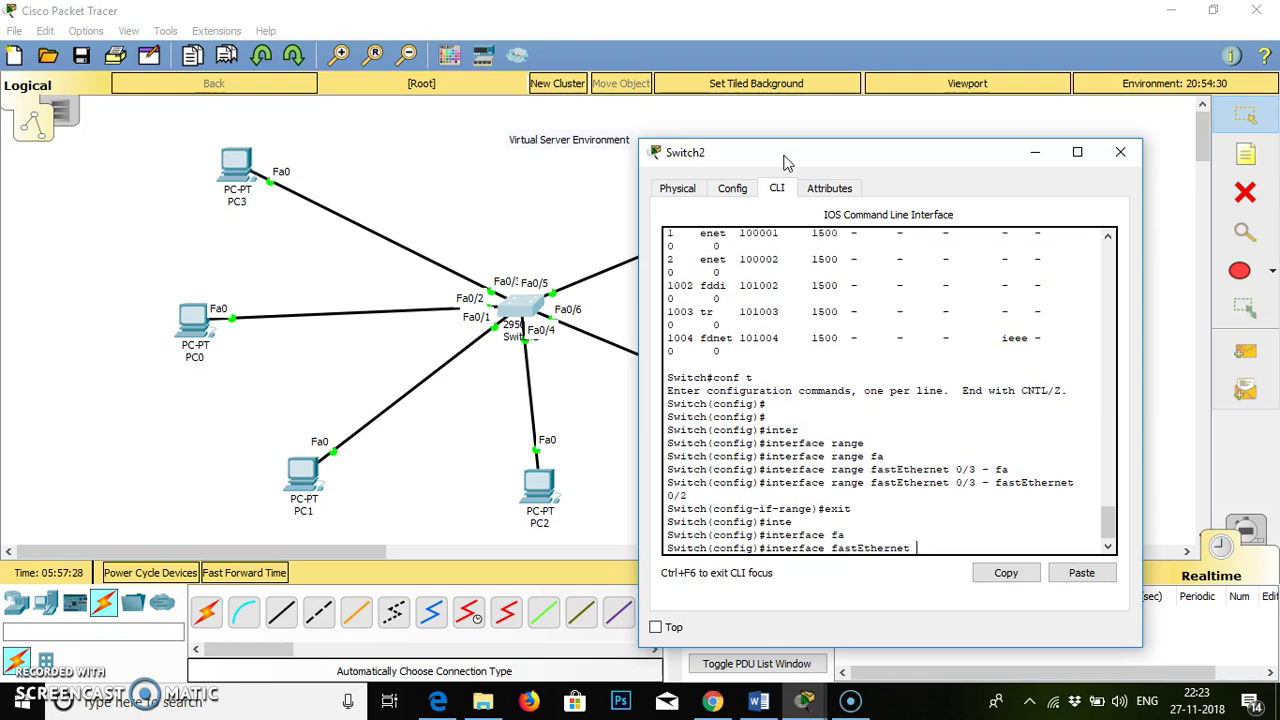
text(0/5)
key(Return)
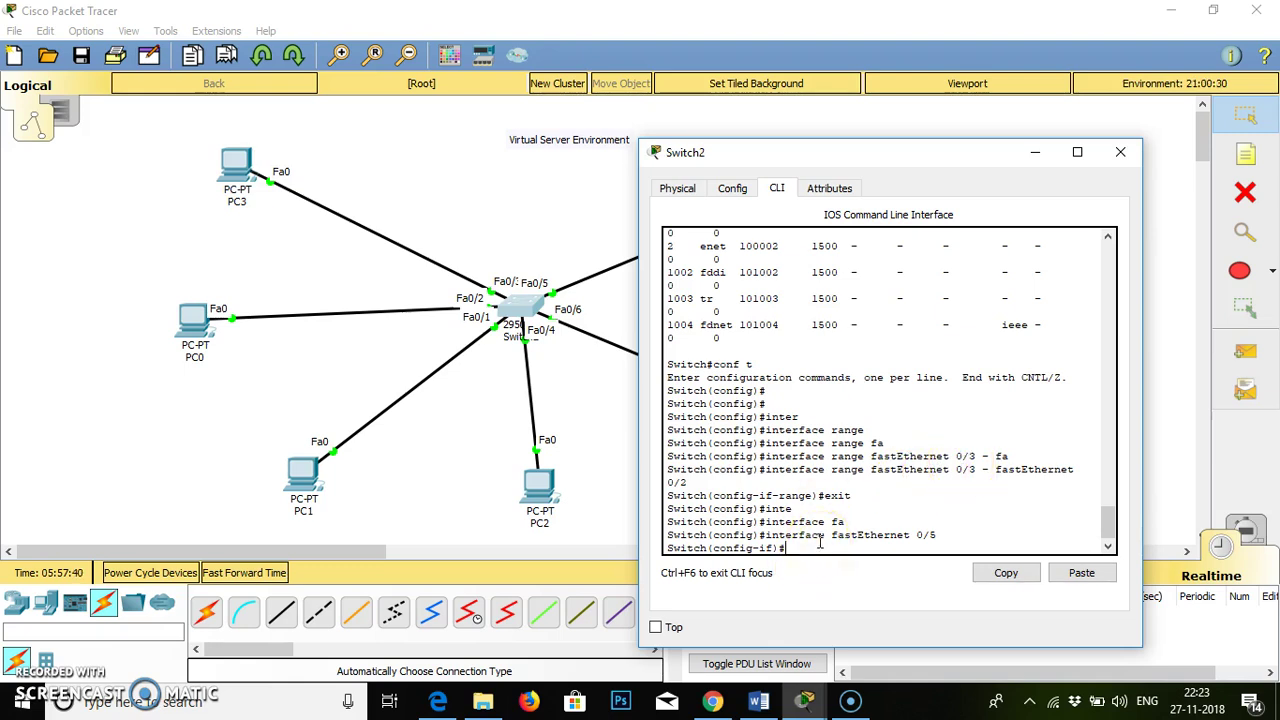
Set the fastEthernet 0/5 port to access mode with switchport mode access.
text(swit)
key(Tab)
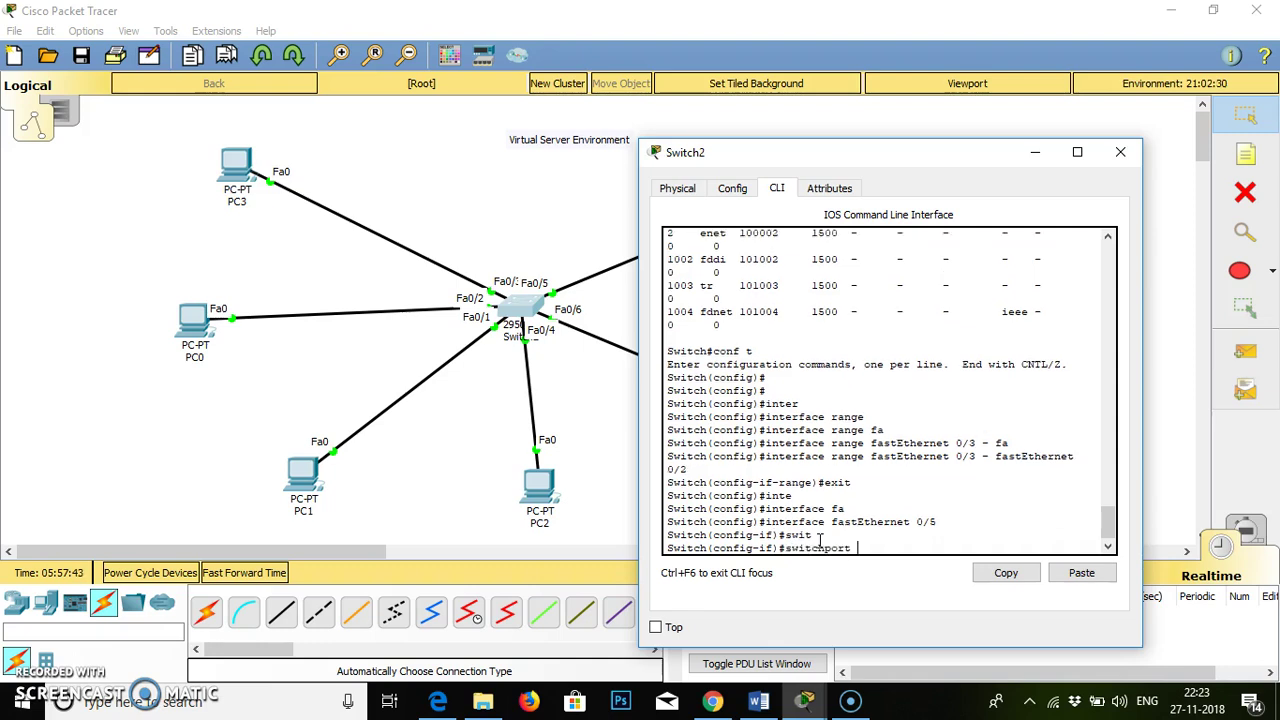
text(mode)
key(Tab)
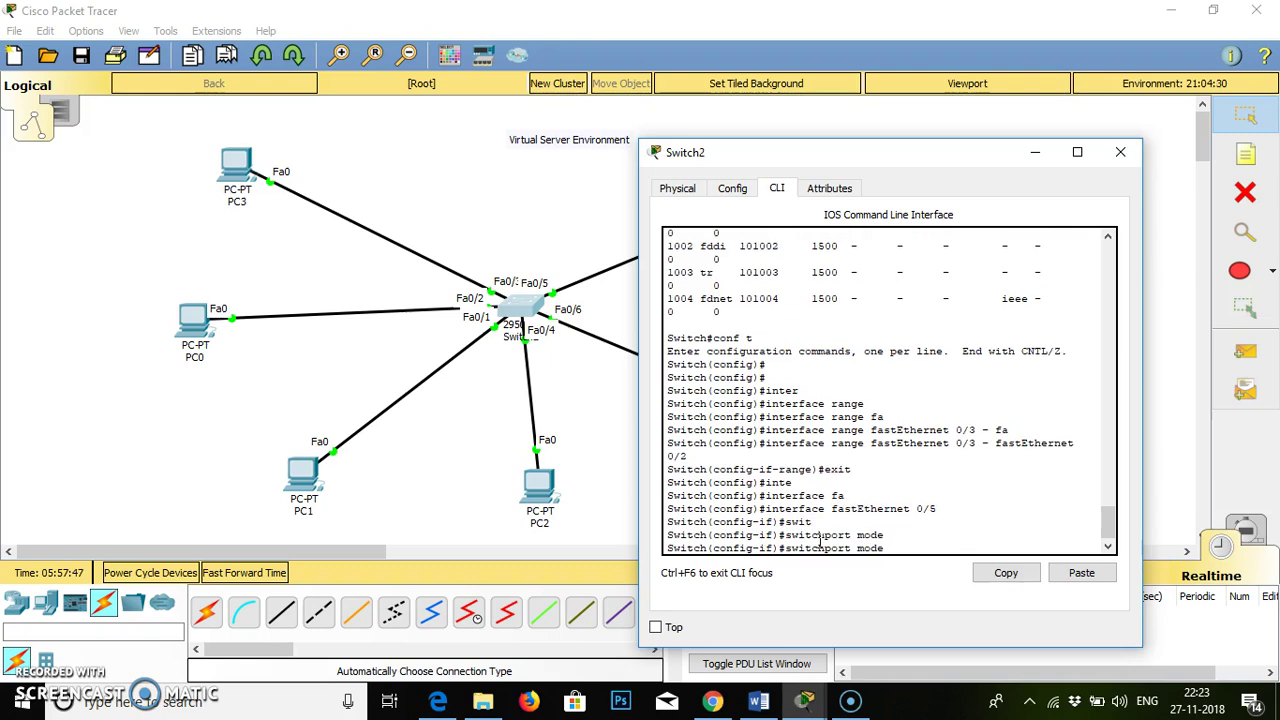
text(ac)
key(Tab)
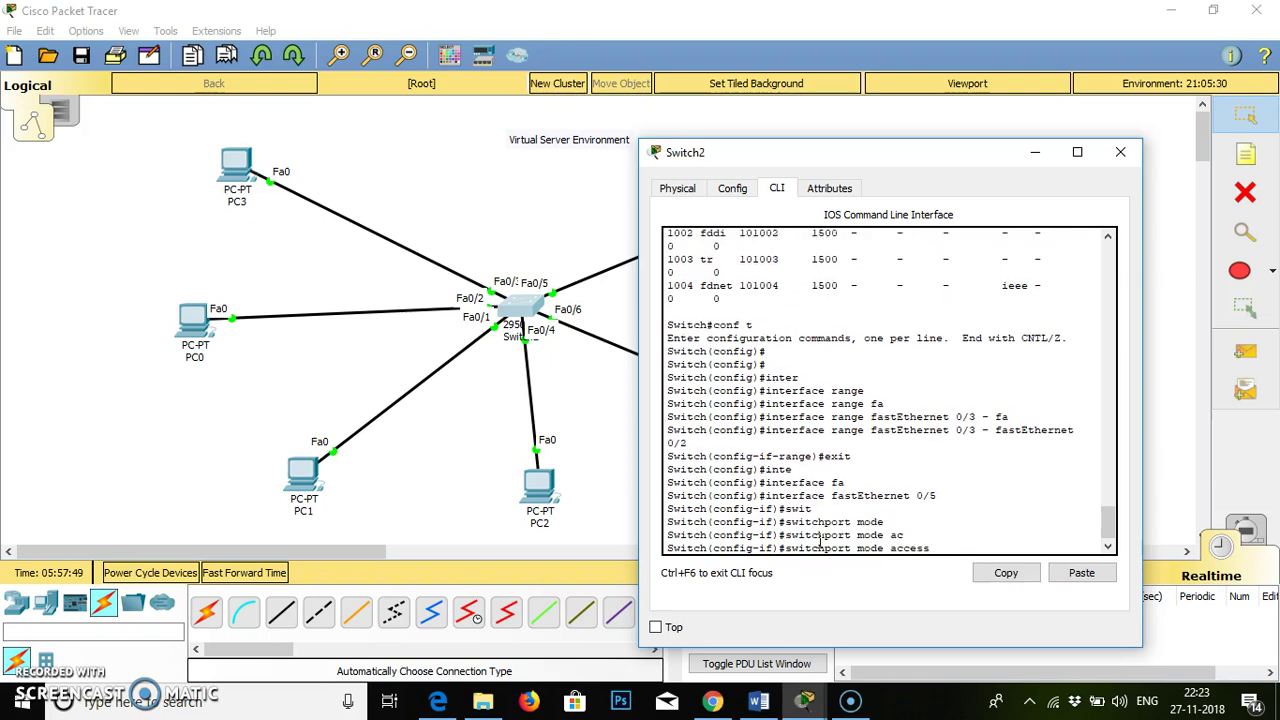
key(Return)
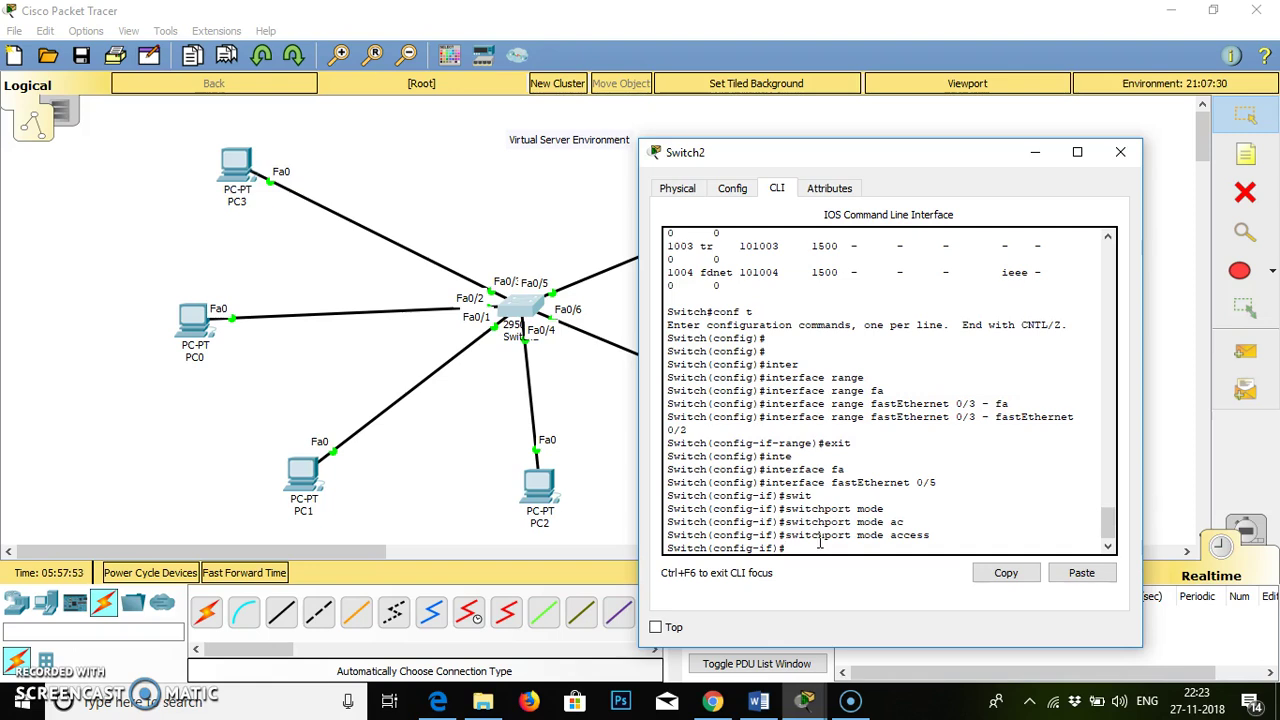
Assign the fastEthernet 0/5 port to VLAN 2 with switchport access vlan 2, and exit to global configuration mode.
text(swi)
key(Tab)
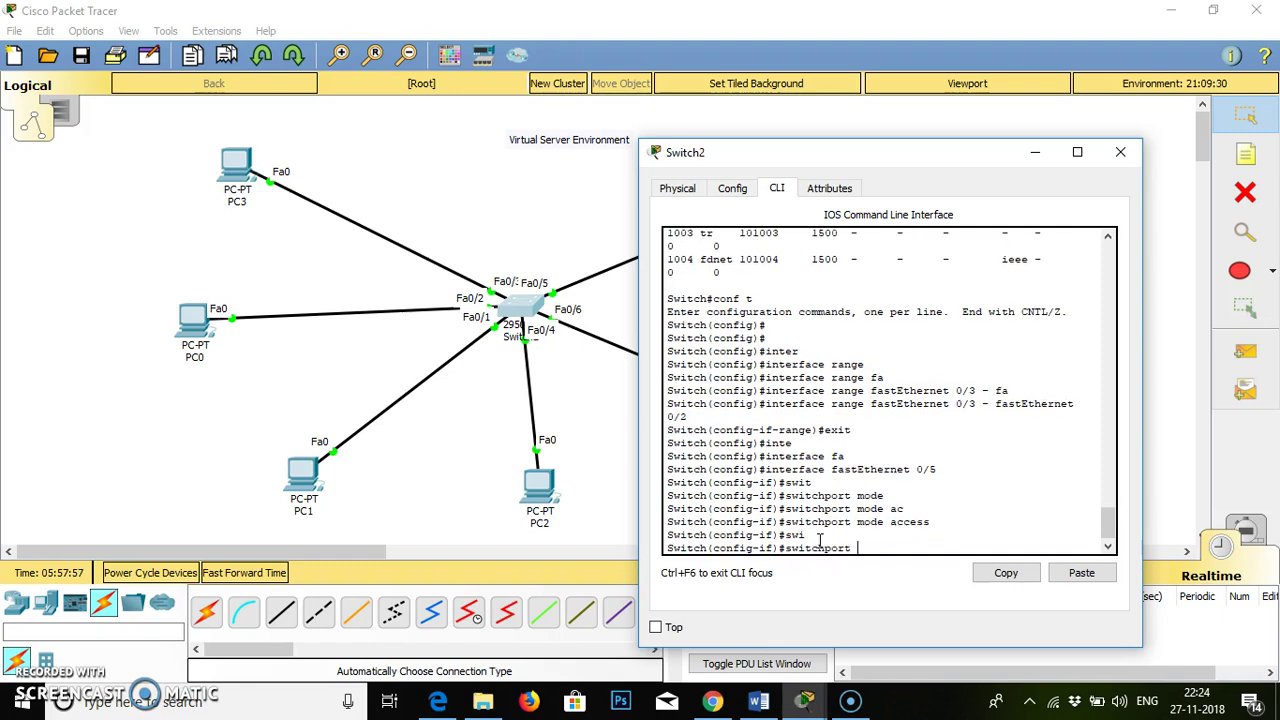
text(acc)
key(Tab)
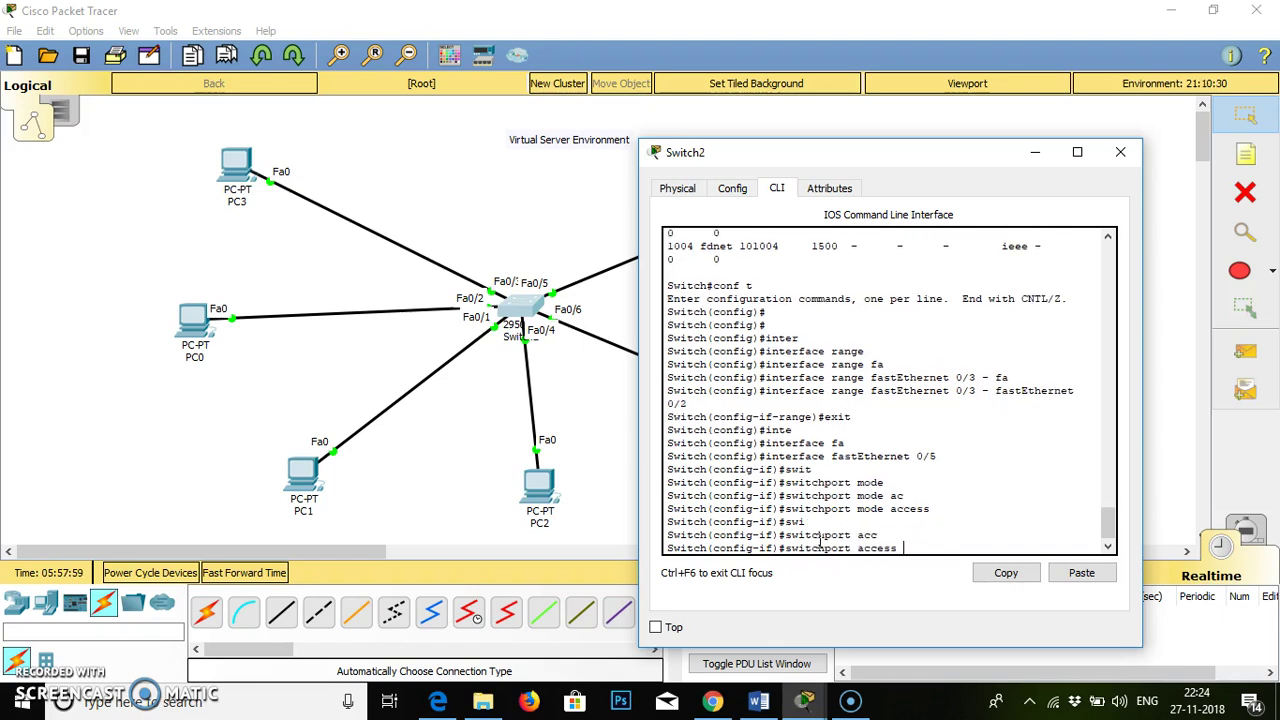
text(vlan 2)
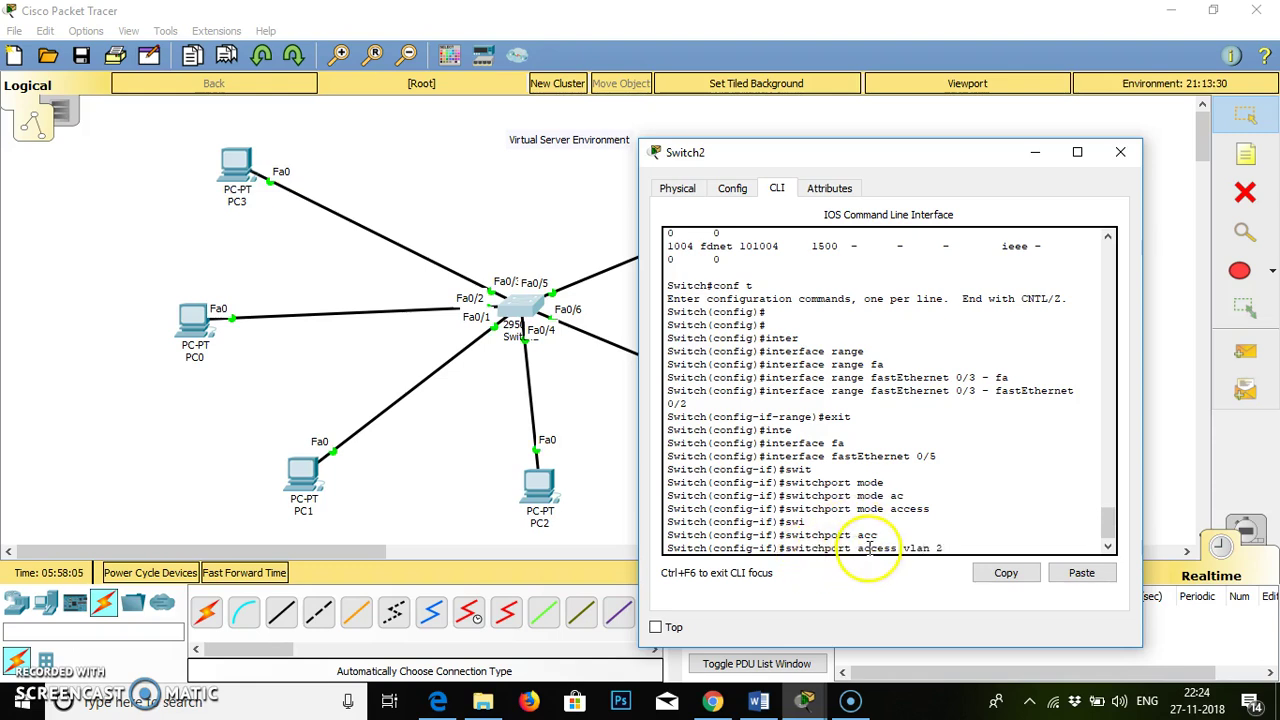
key(Return)
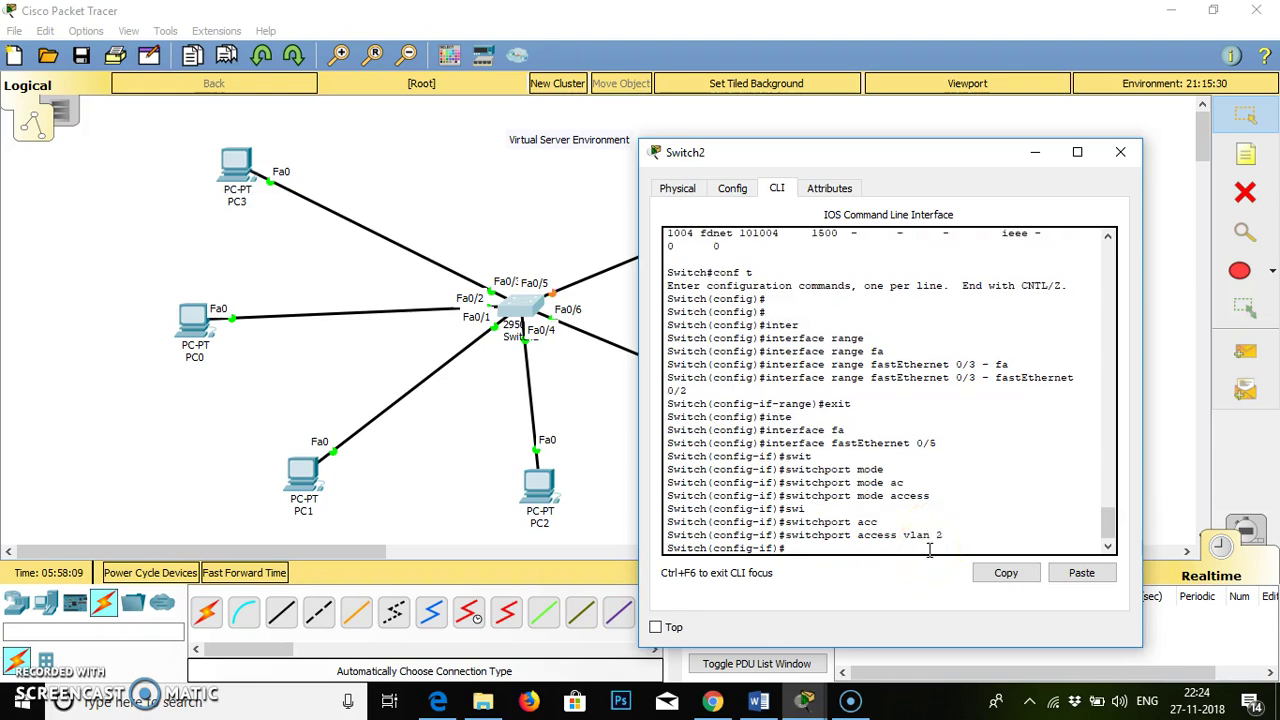
text(exit)
key(Return)
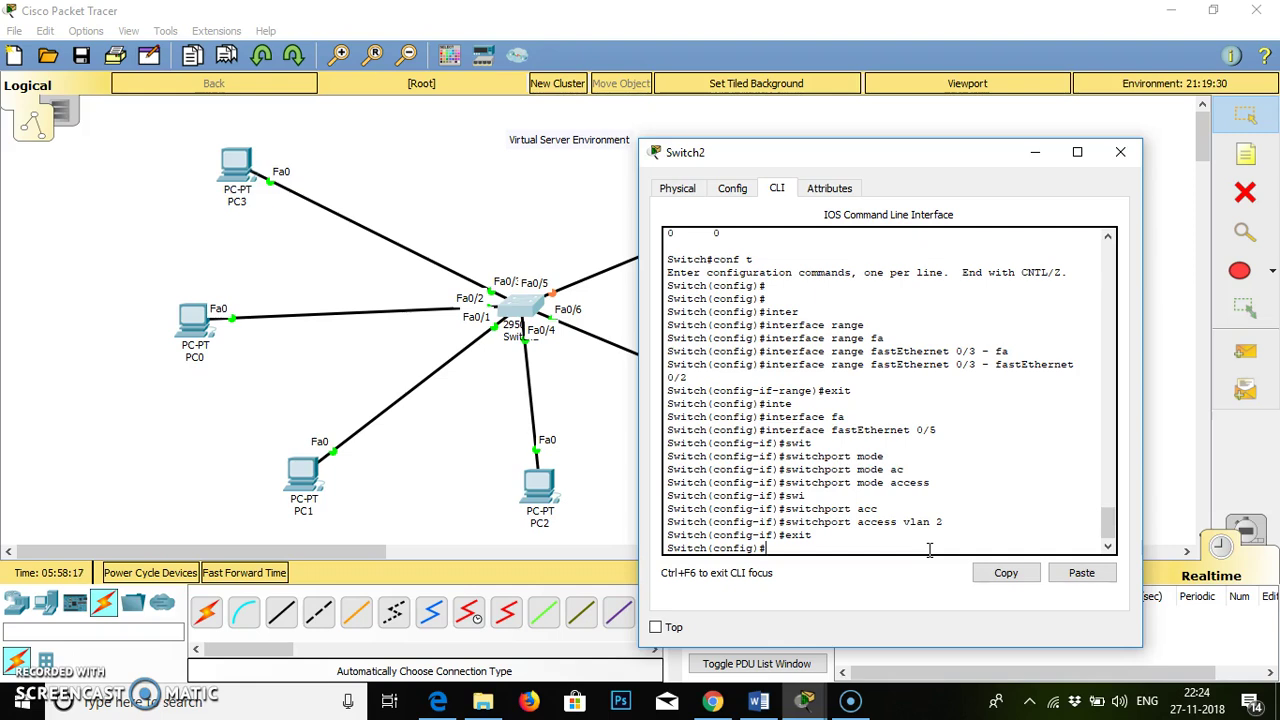
Enter configuration mode for the interface range fastEthernet 0/3 - fastEthernet 0/2.
text(inte)
key(Tab)
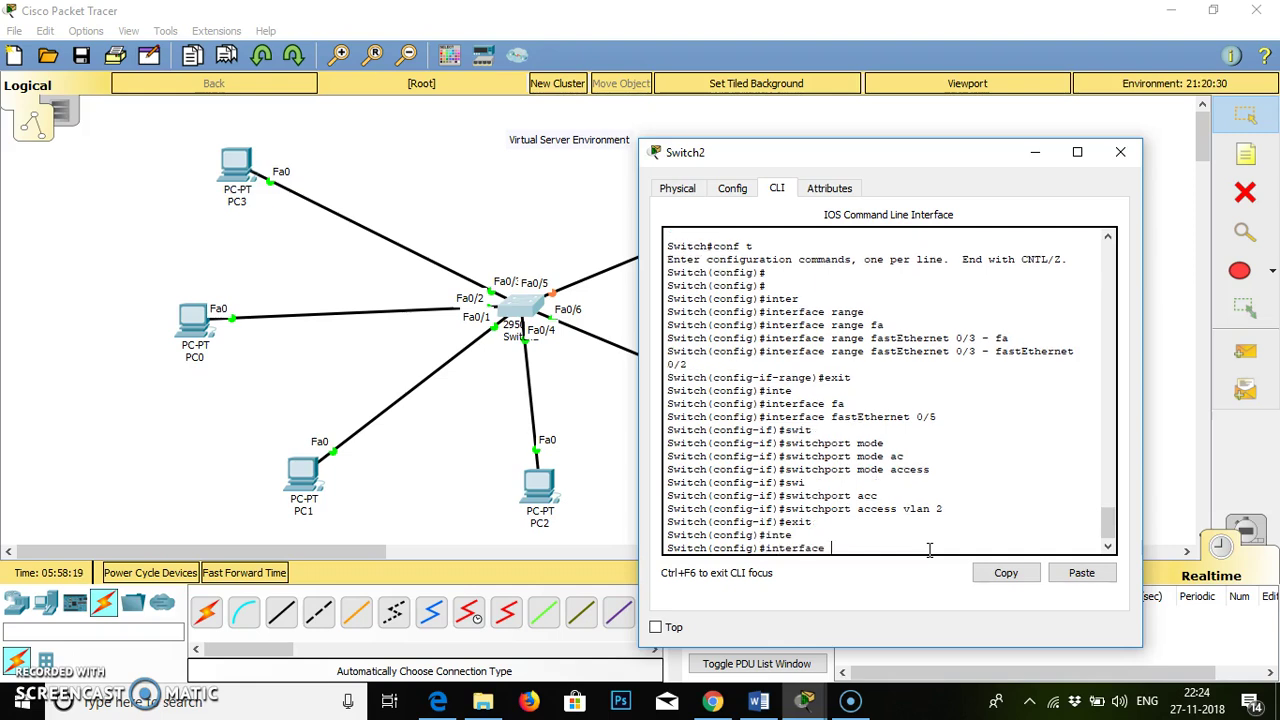
text(rang)
key(Tab)
text(fa)
key(Tab)
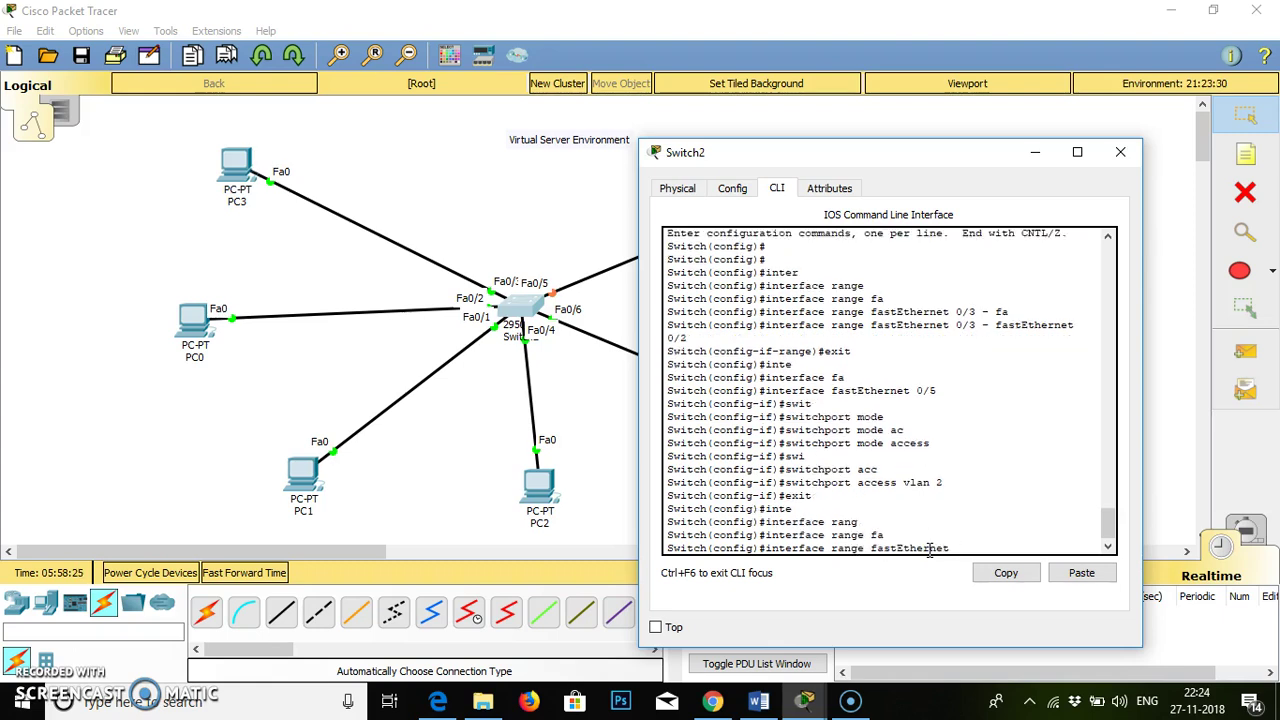
text(0/3 - fa)
key(Tab)
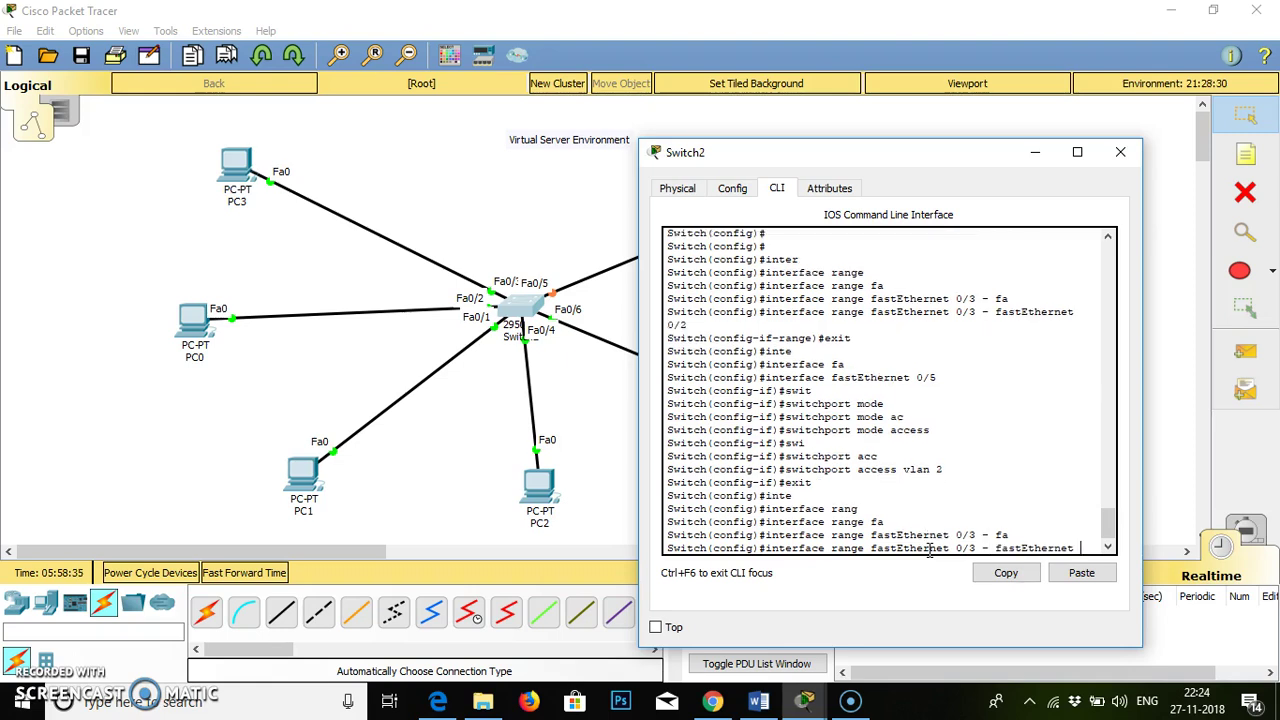
text(0/2)
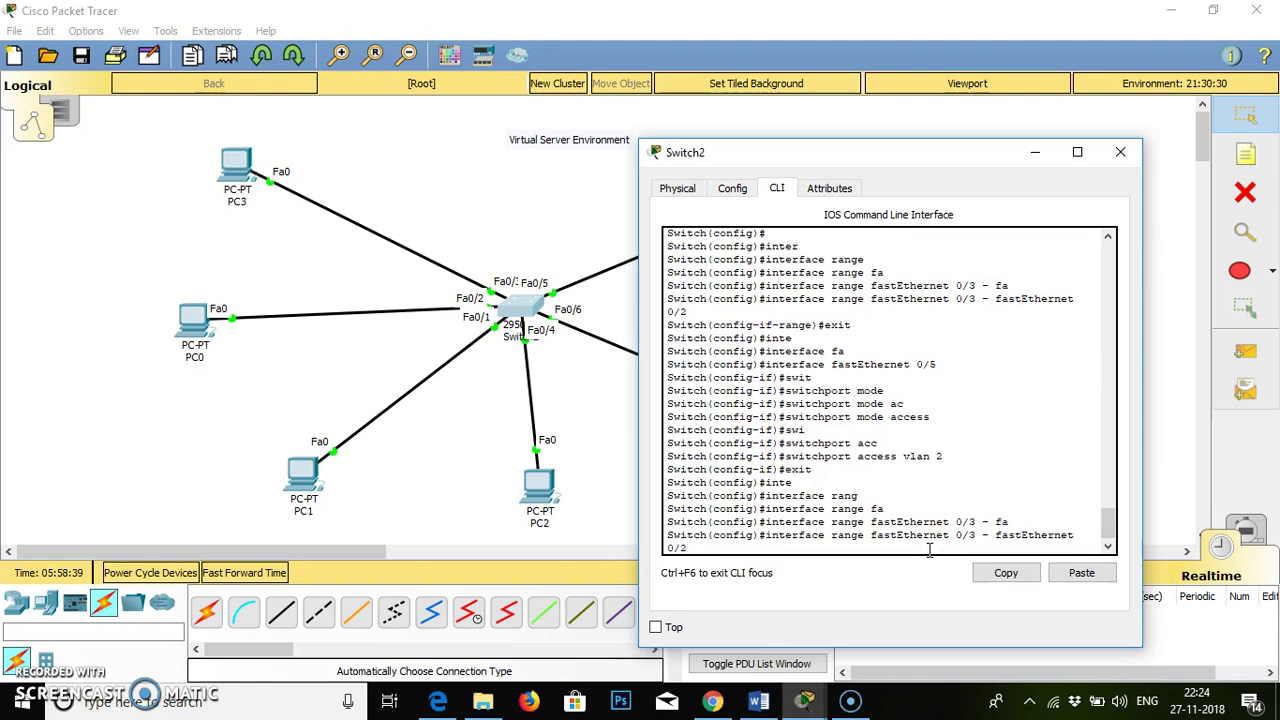
key(Return)
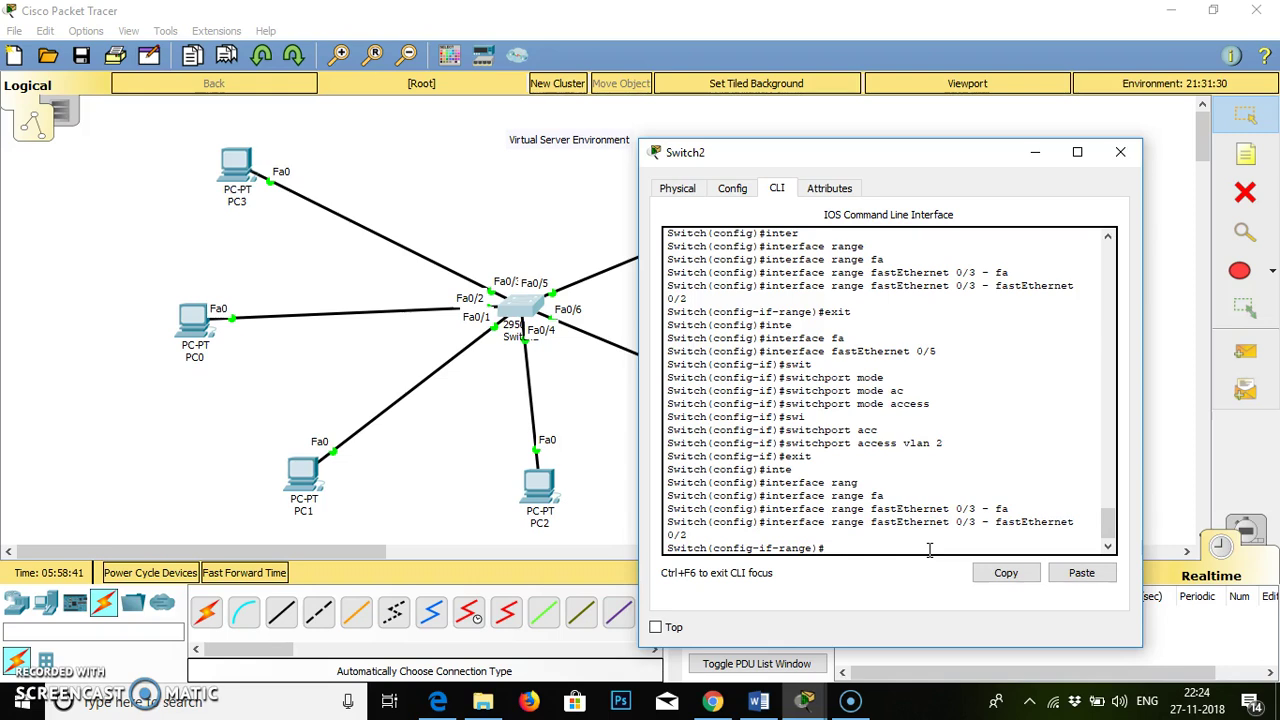
Set the selected interface range to access mode with switchport mode access.
text(swi)
key(Tab)
text(mo)
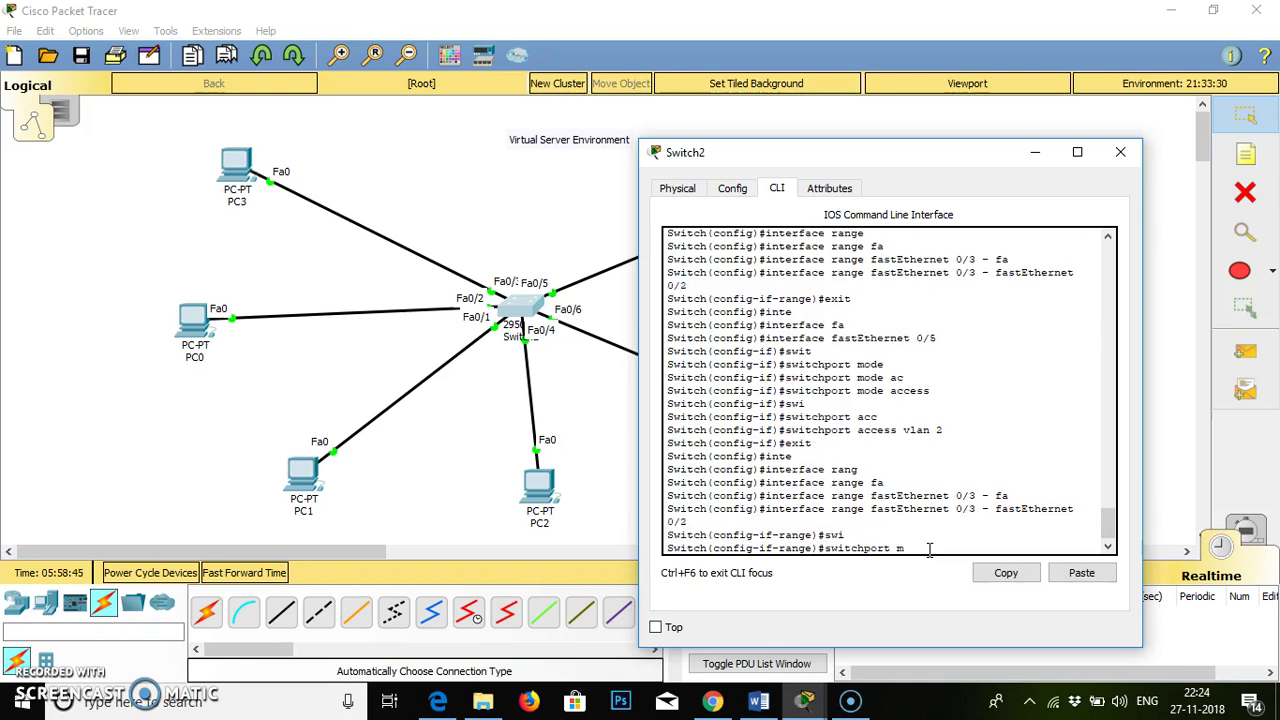
key(Tab)
text(acc)
key(Tab)
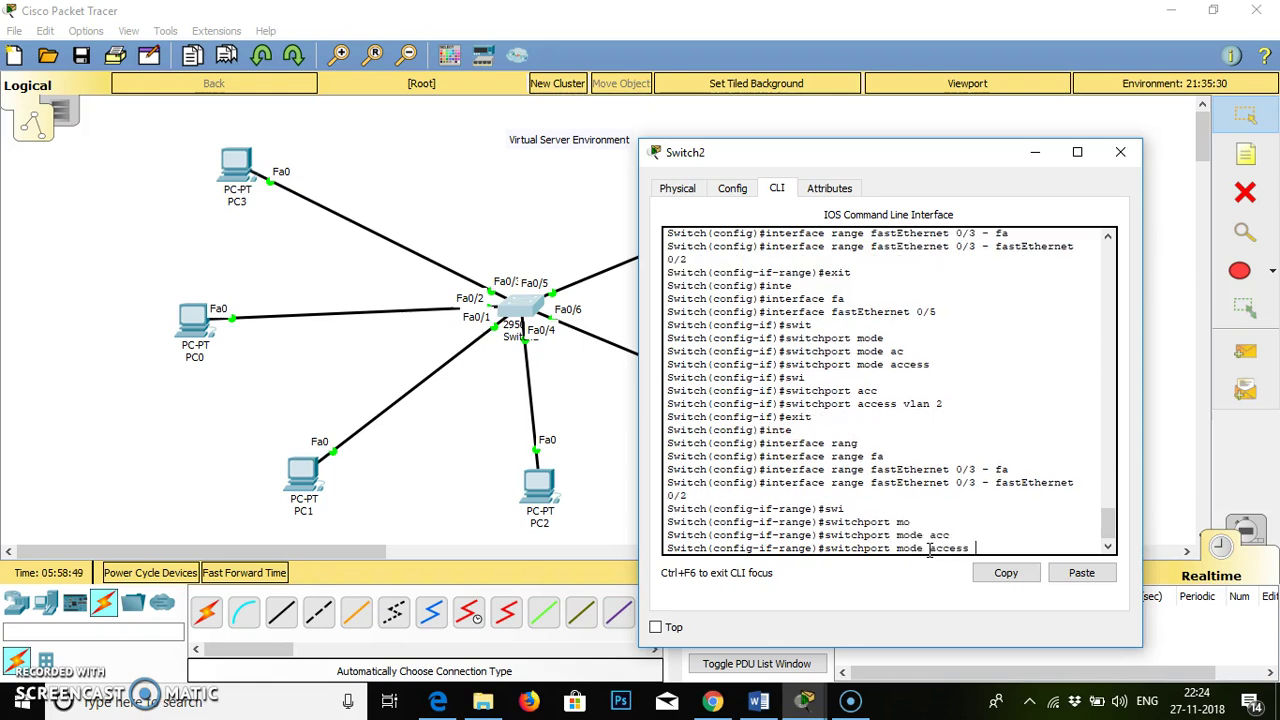
key(Return)
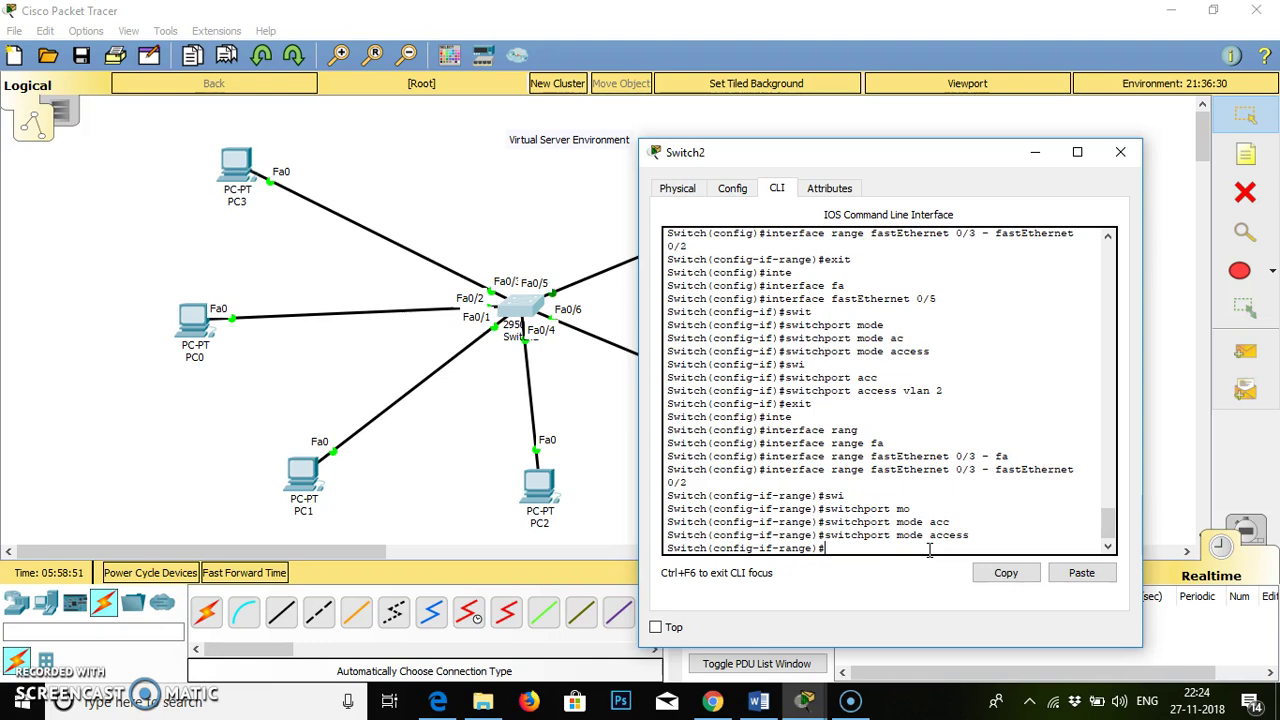
Assign the selected interface range to VLAN 2 with switchport access vlan 2.
text(swi)
key(Tab)
text(acc)
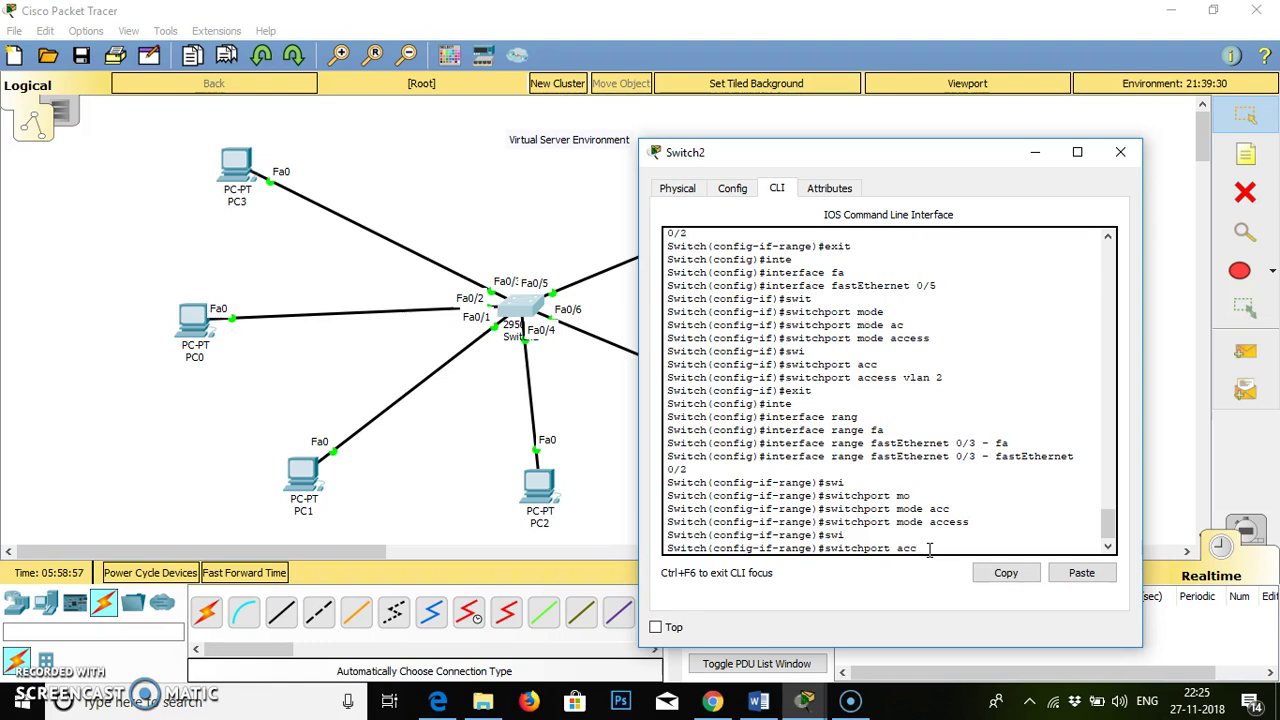
key(Tab)
text(val)
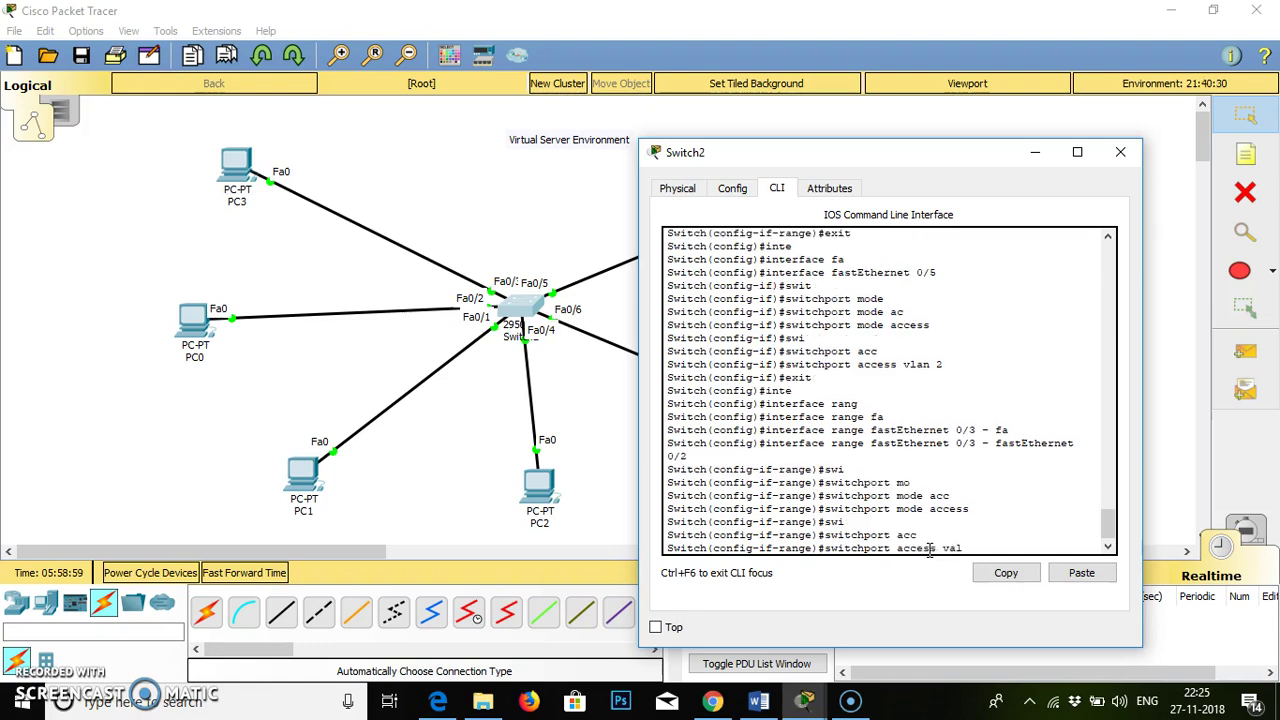
key(Tab)
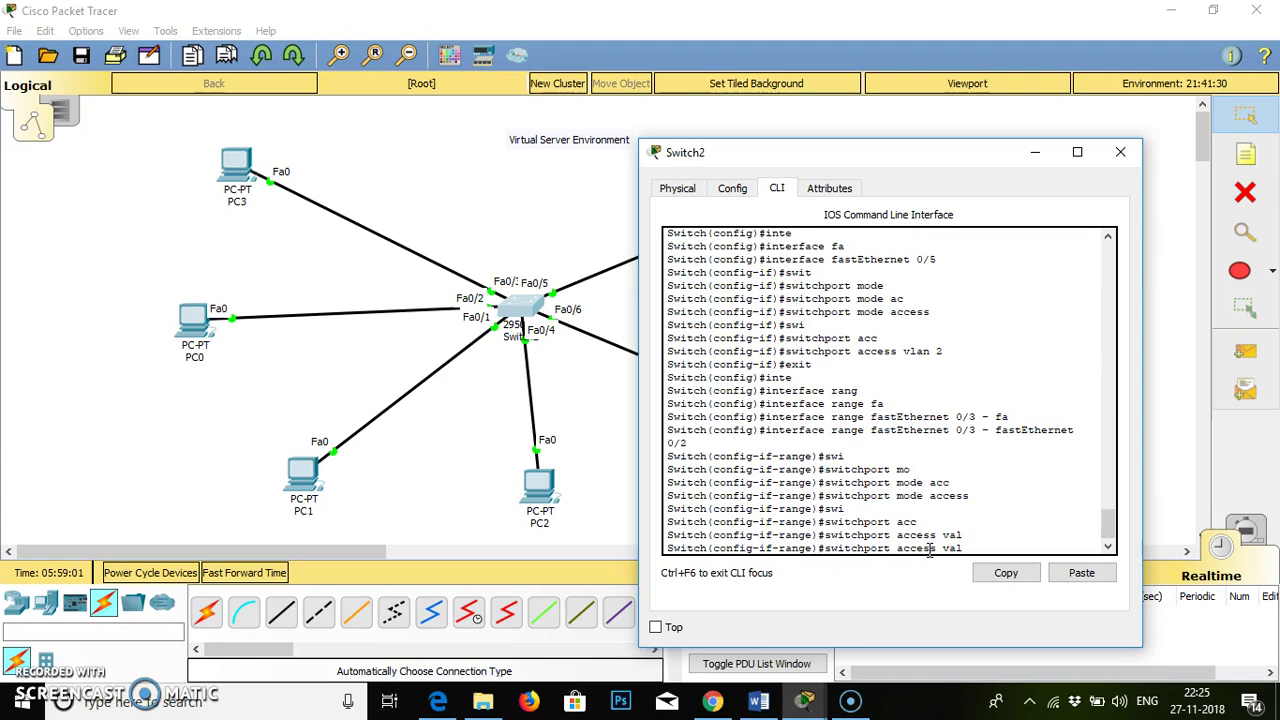
text(an 2)
key(Return)
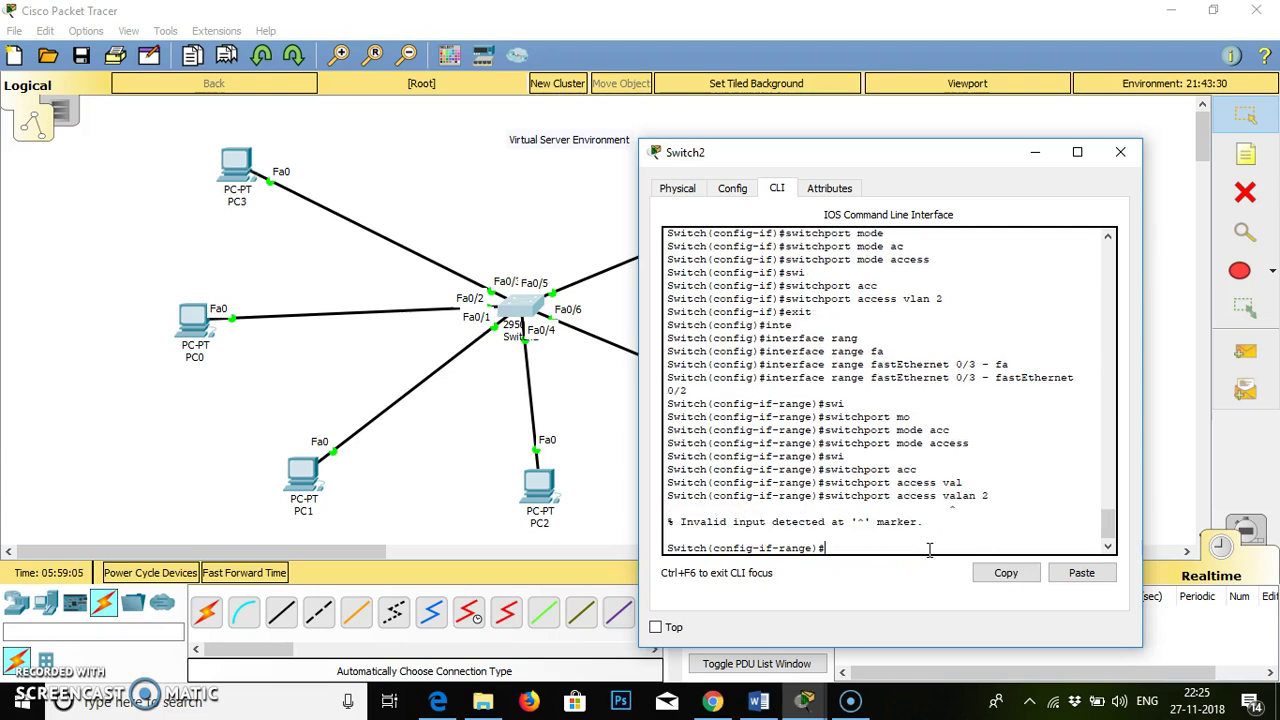
key(Up)
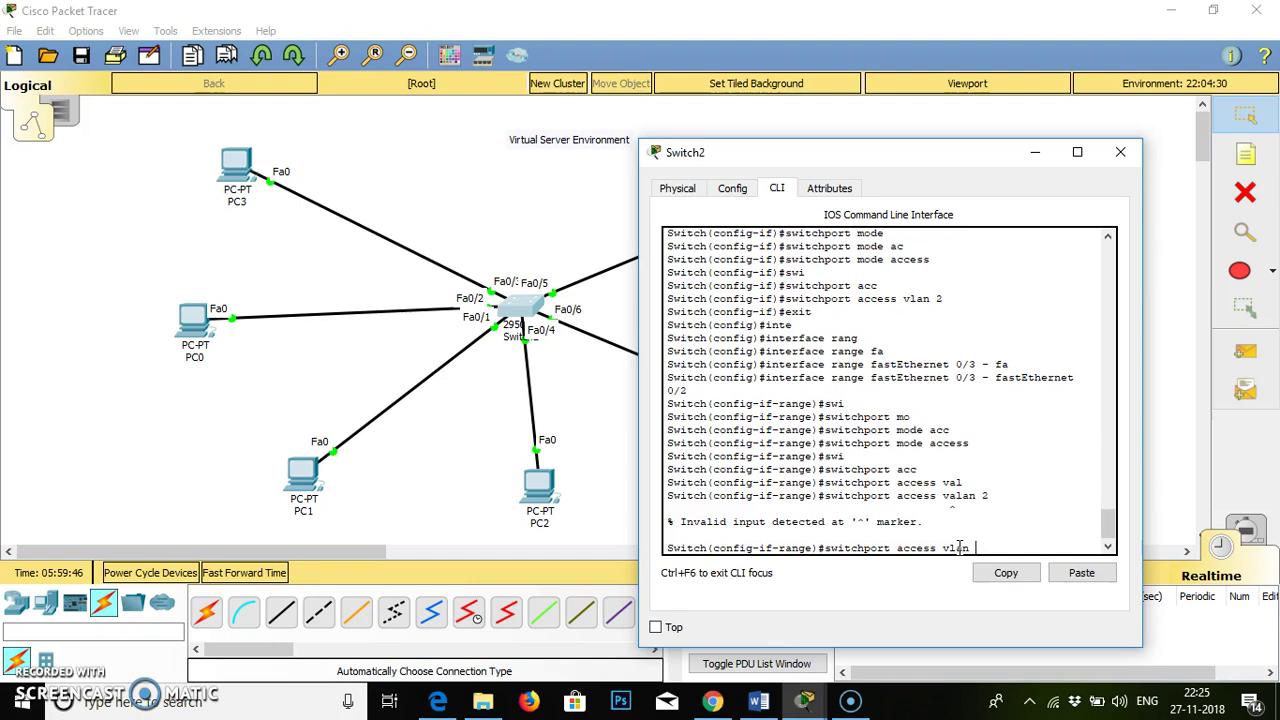
key(Return)
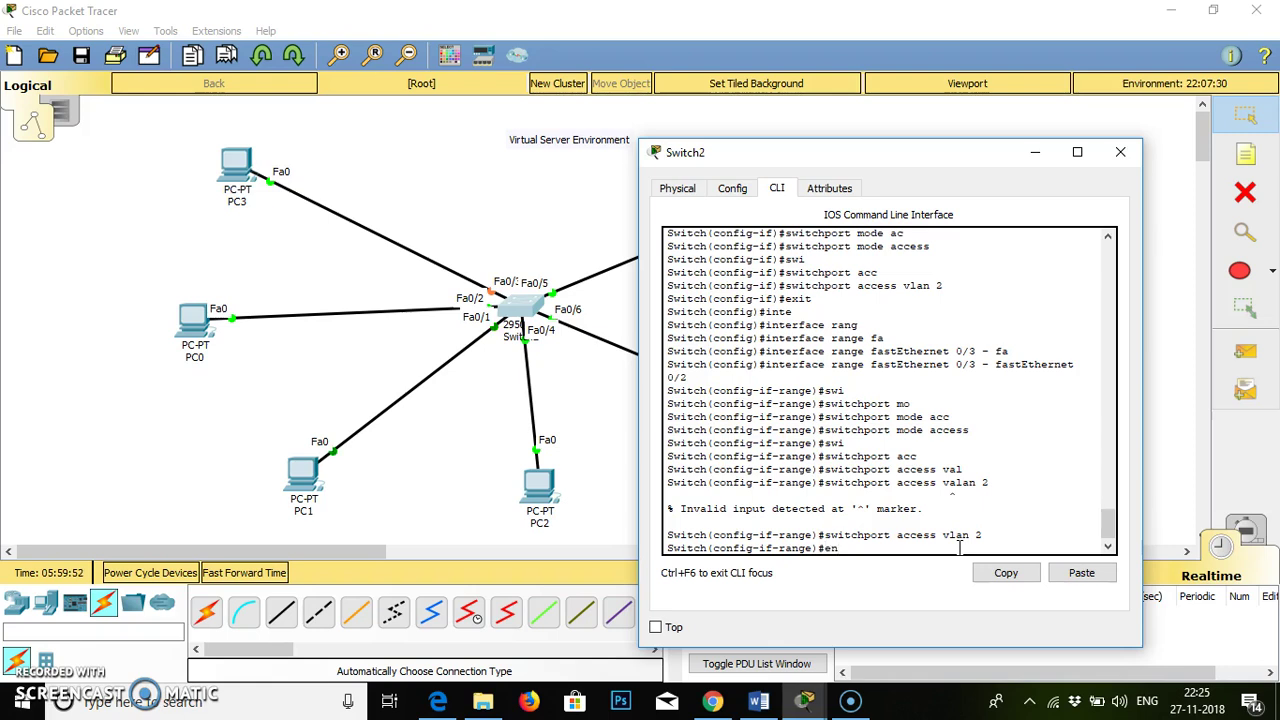
Leave configuration mode with end, exit the switch's console session, and close the Switch2 window.
text(end)
key(Return)
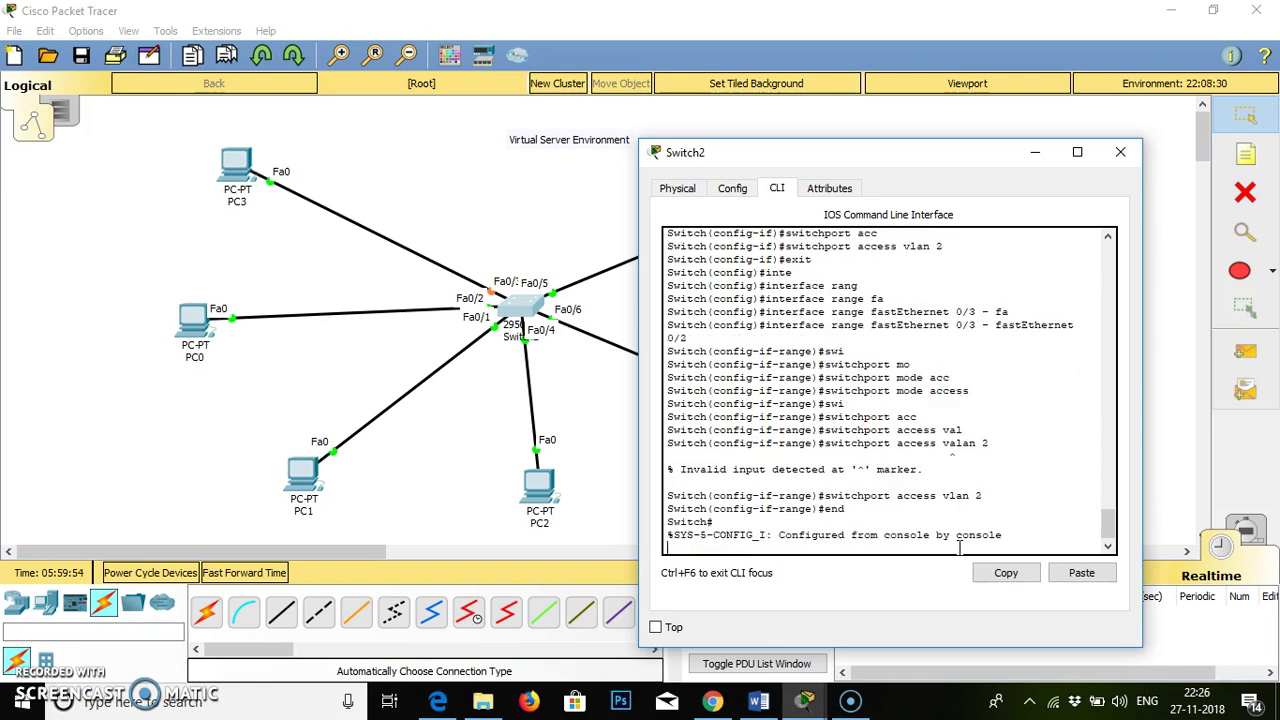
key(Return)
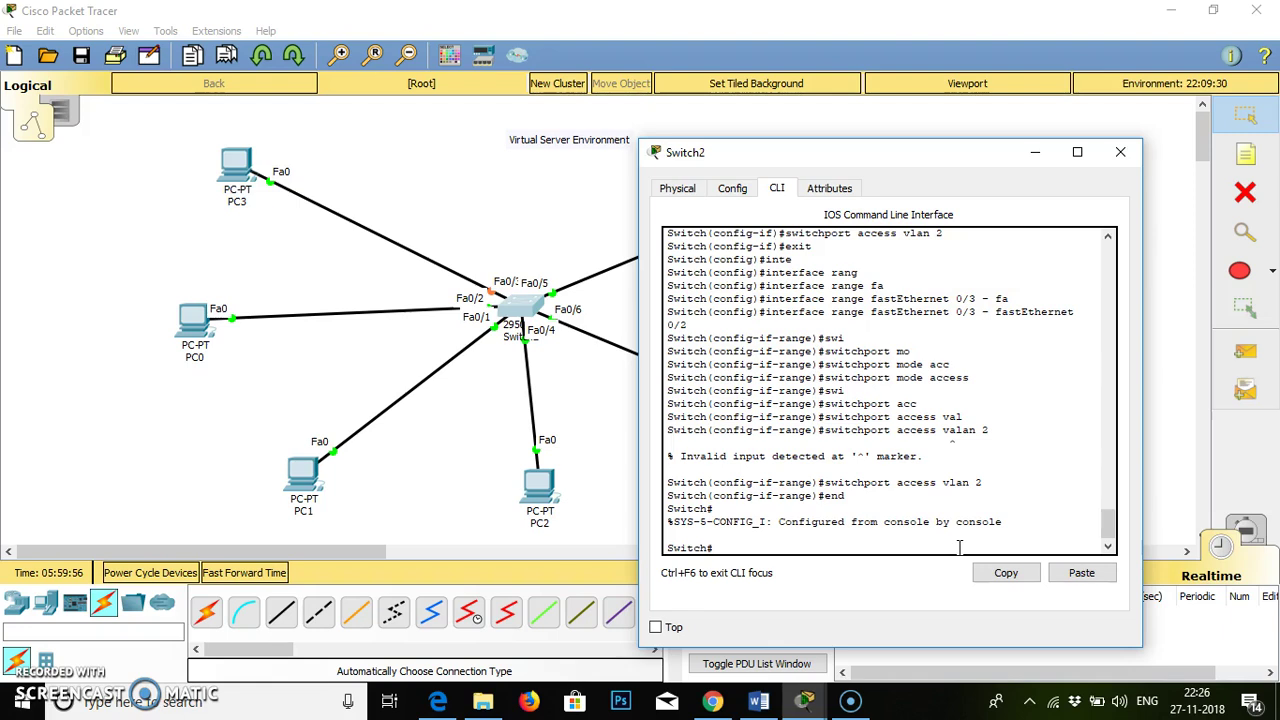
text(exit)
key(Return)
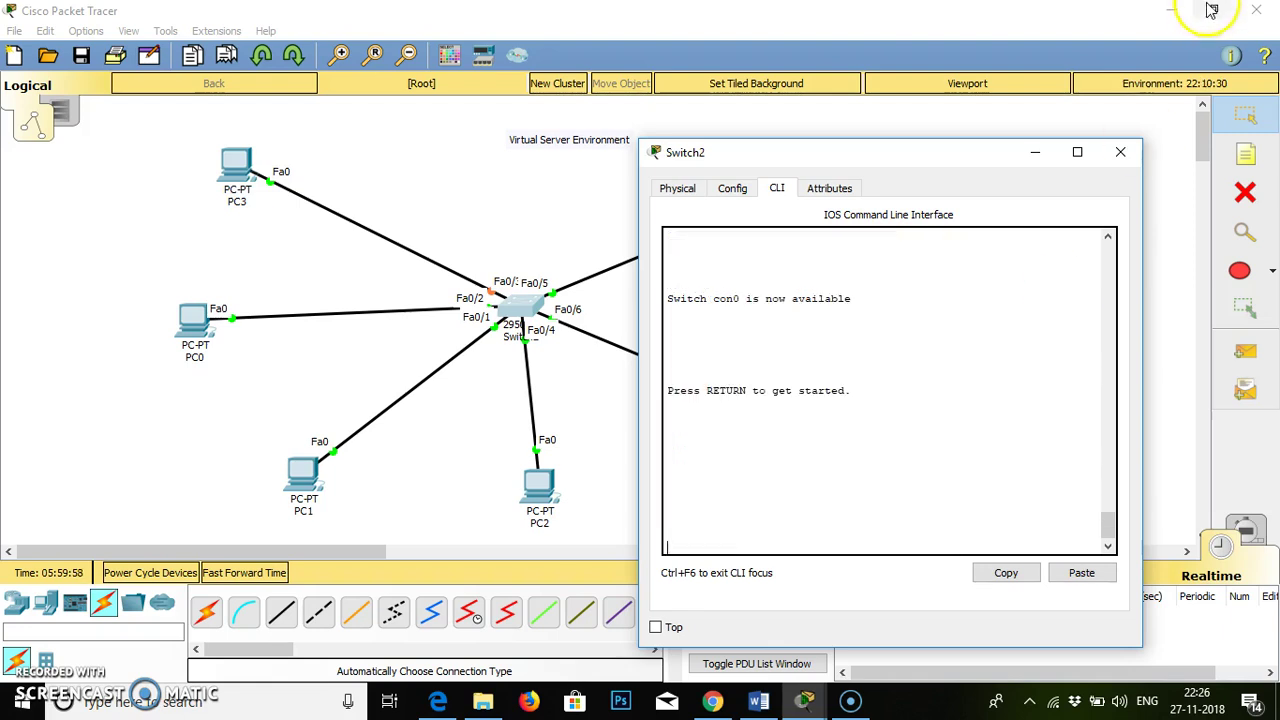
click(1120, 153)
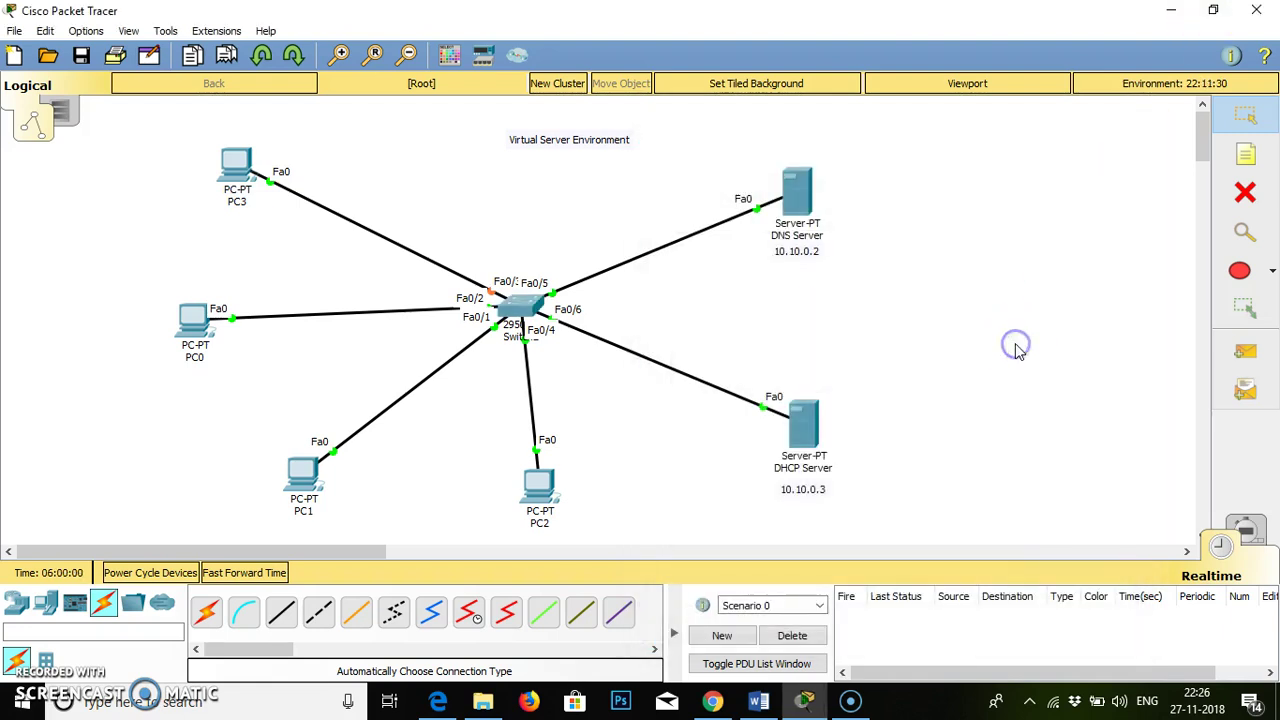
Test connectivity by sending simple PDUs from the DHCP Server to the DNS Server and to PC3.
click(1245, 358)
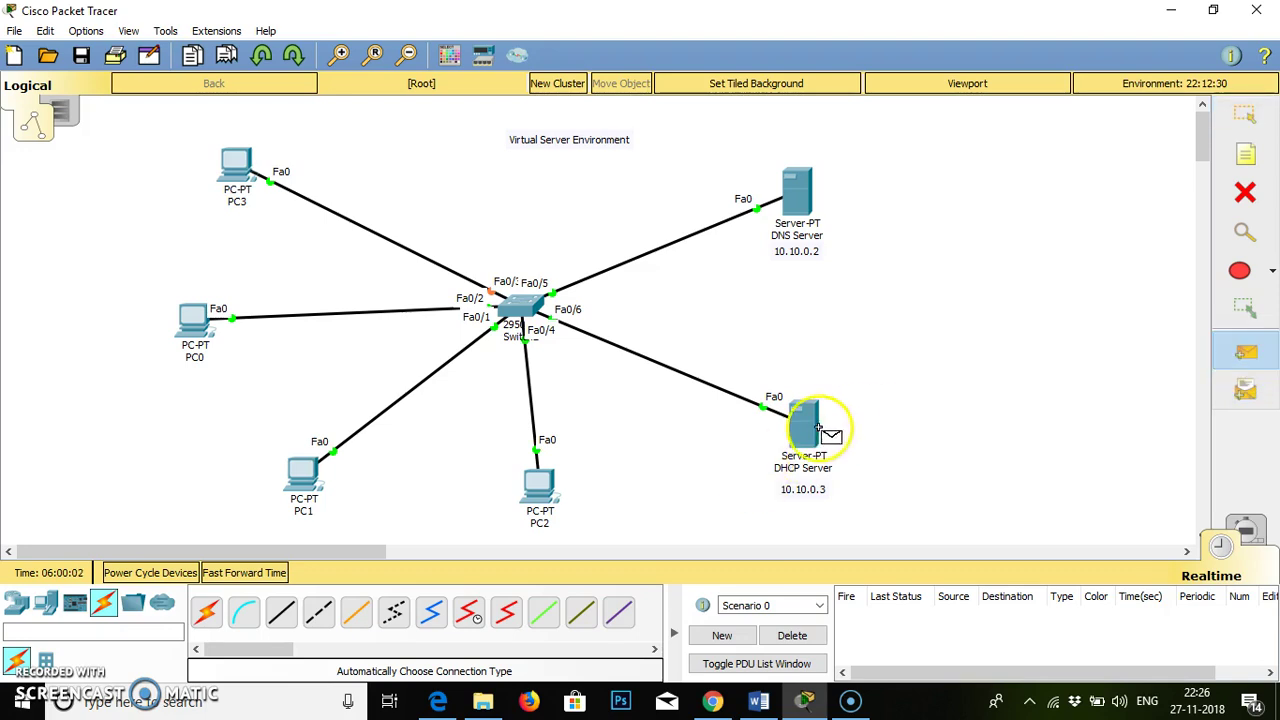
click(808, 430)
click(797, 252)
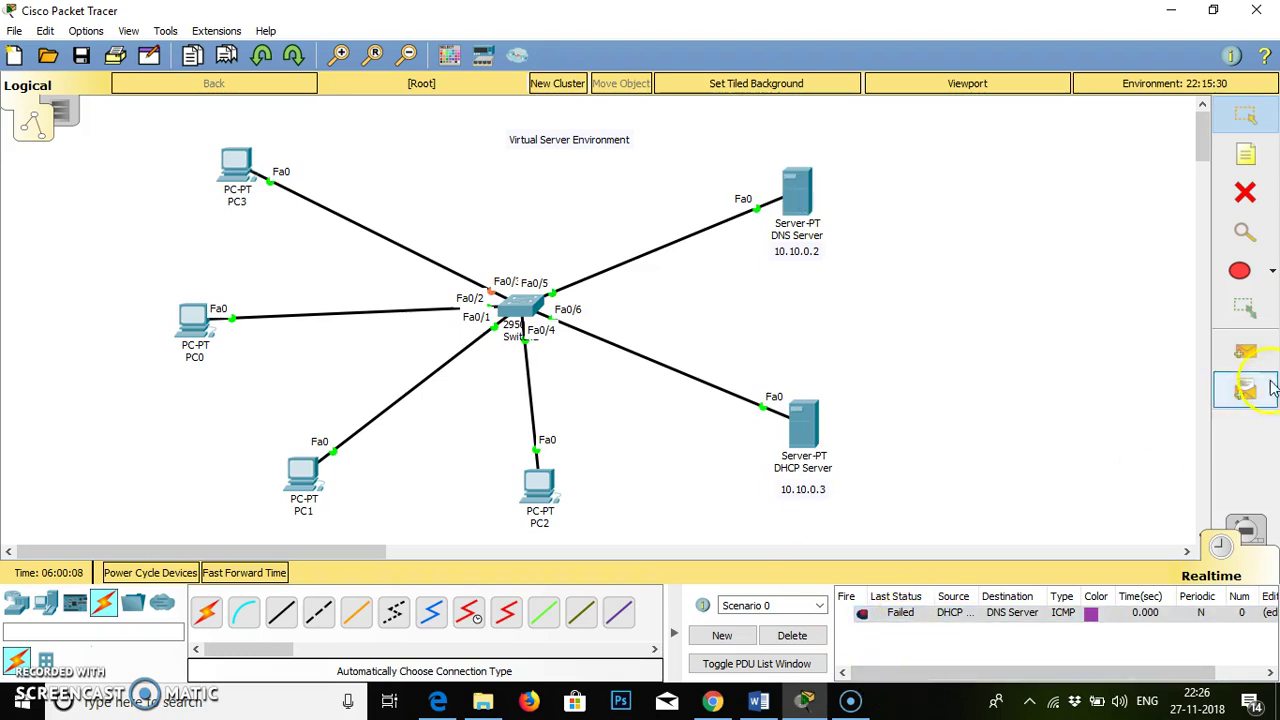
click(1245, 352)
click(790, 482)
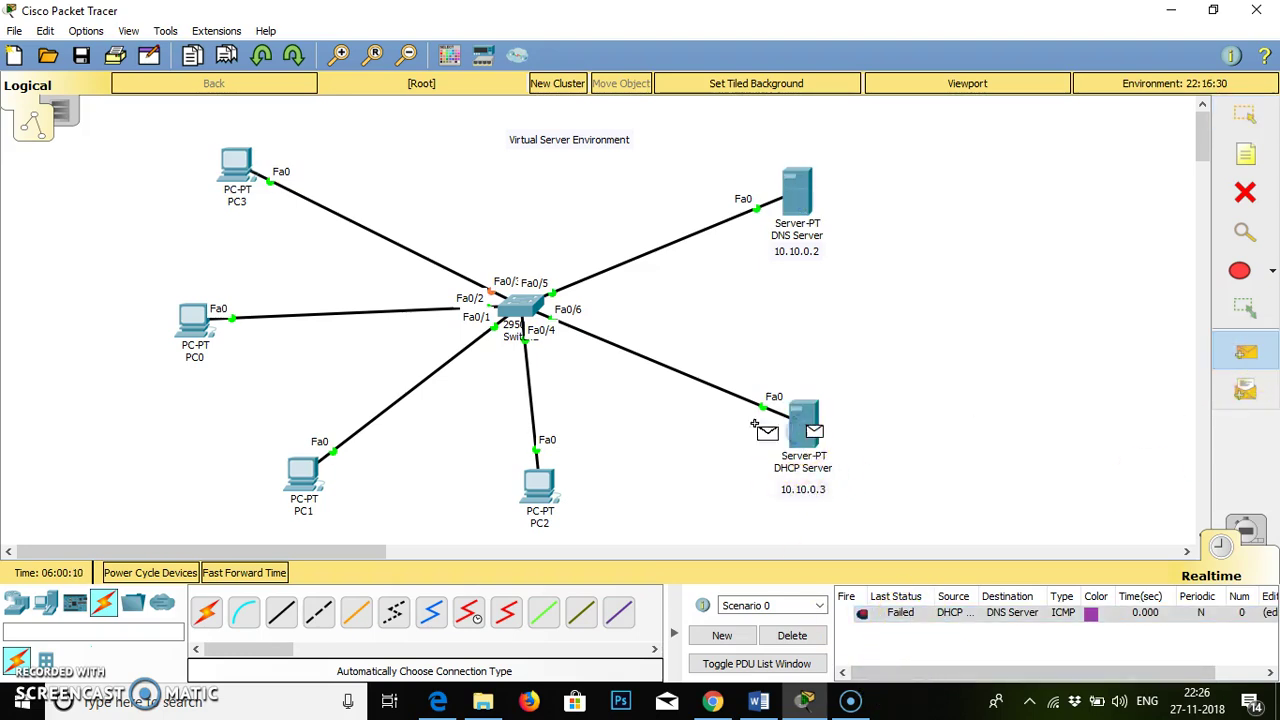
click(240, 172)
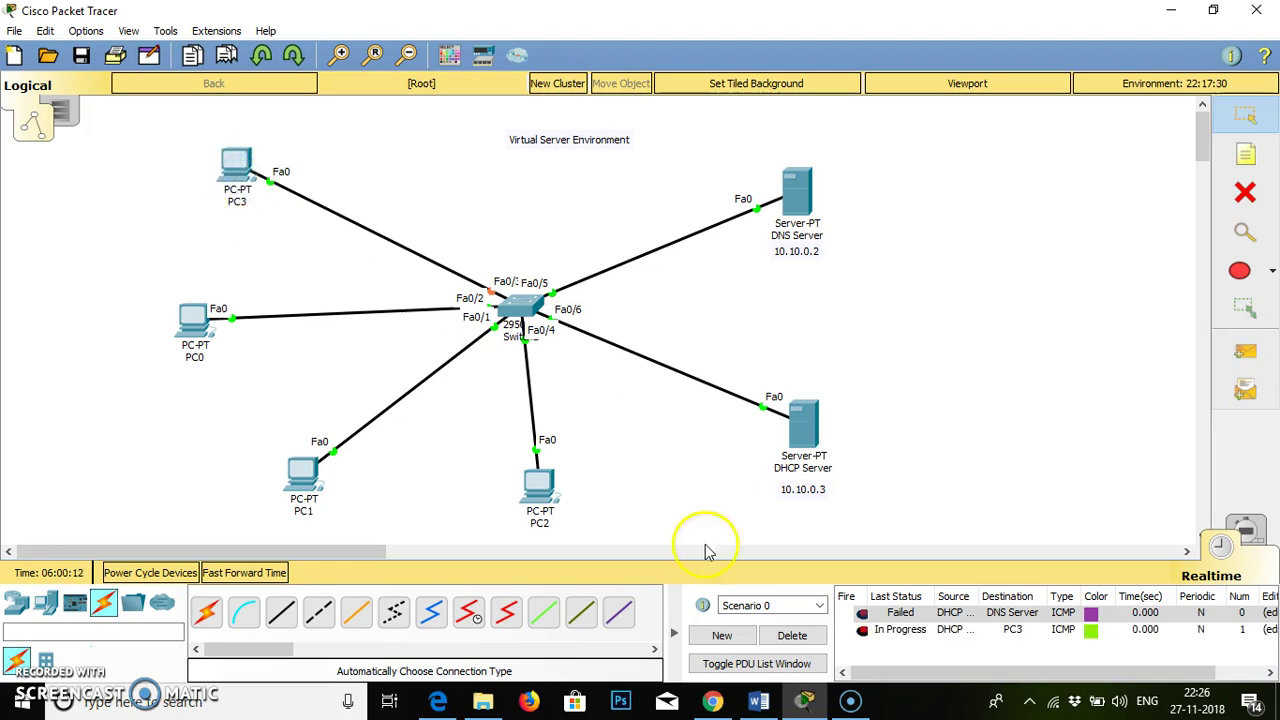
Delete the scenario's existing PDUs, and send simple PDUs from the DHCP Server to PC2 and PC1.
click(795, 636)
click(1248, 354)
click(808, 428)
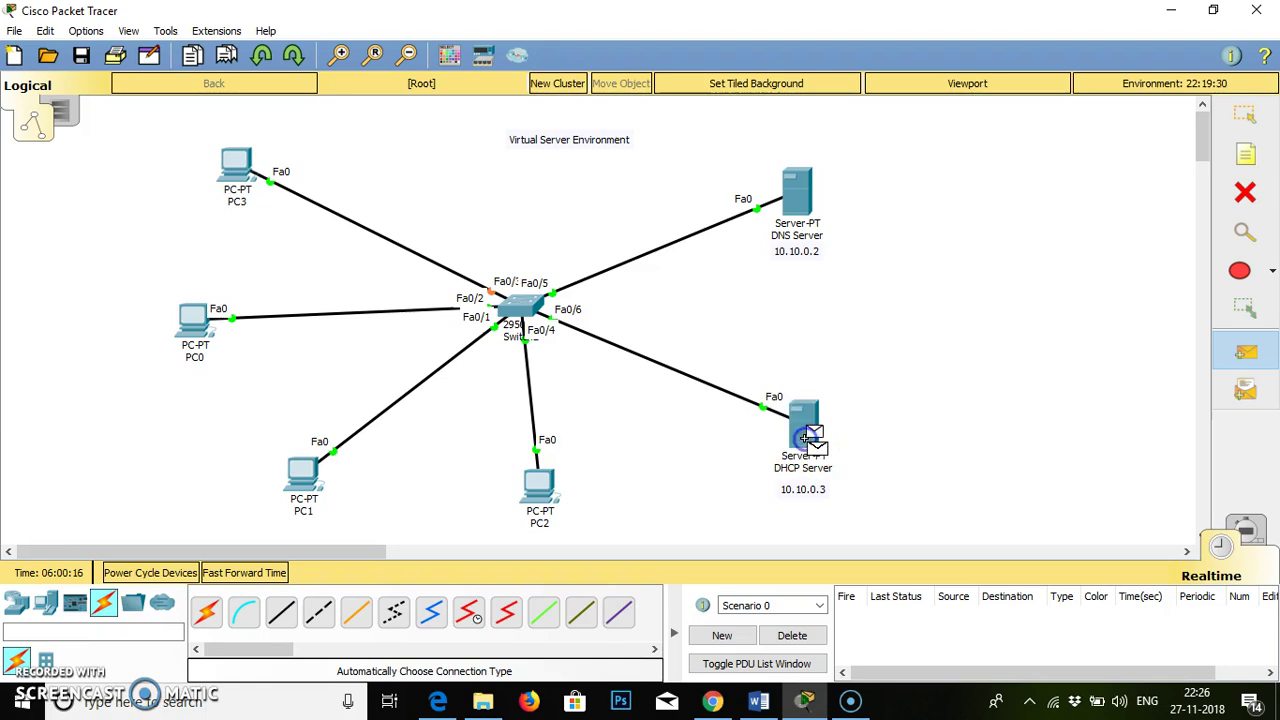
click(545, 484)
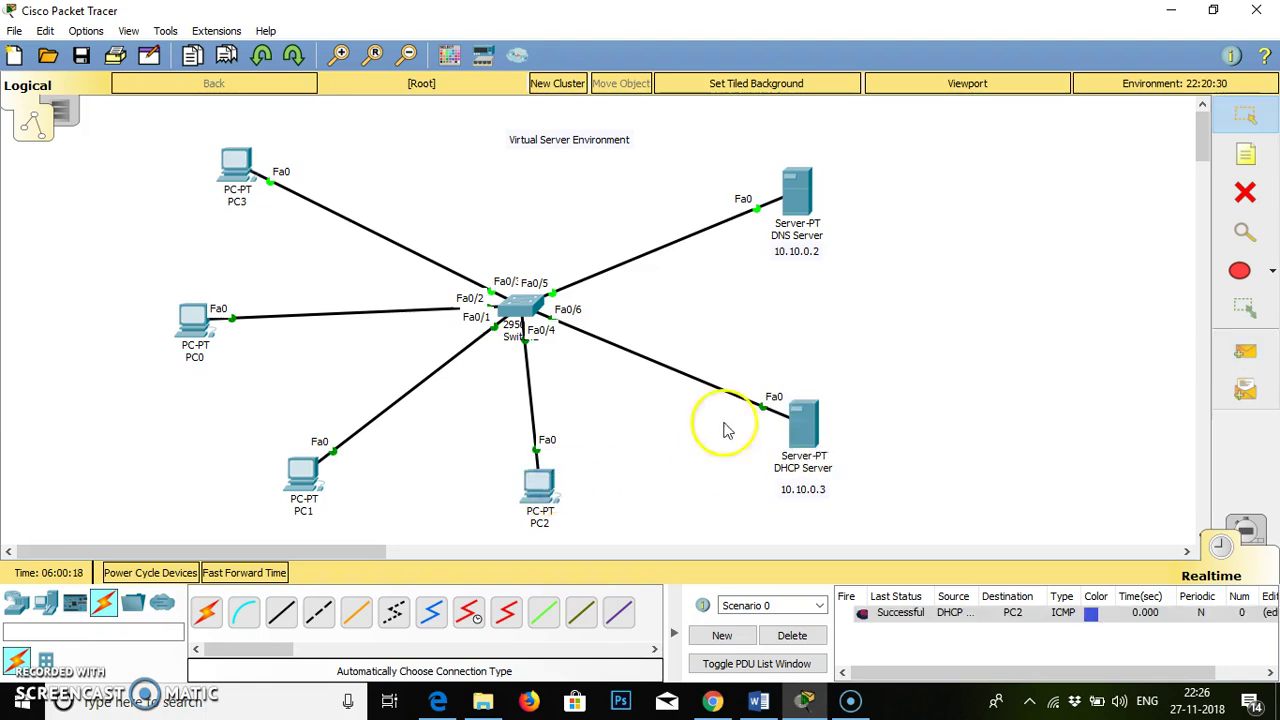
click(1259, 354)
click(792, 422)
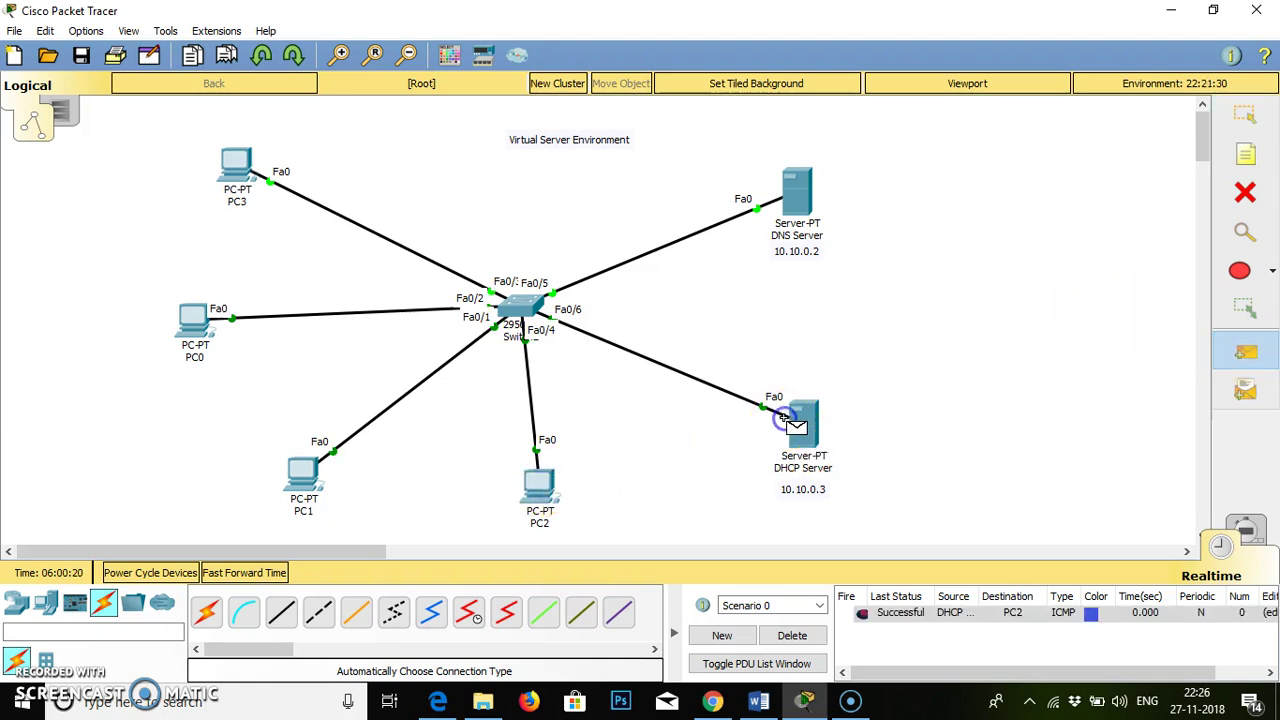
click(298, 478)
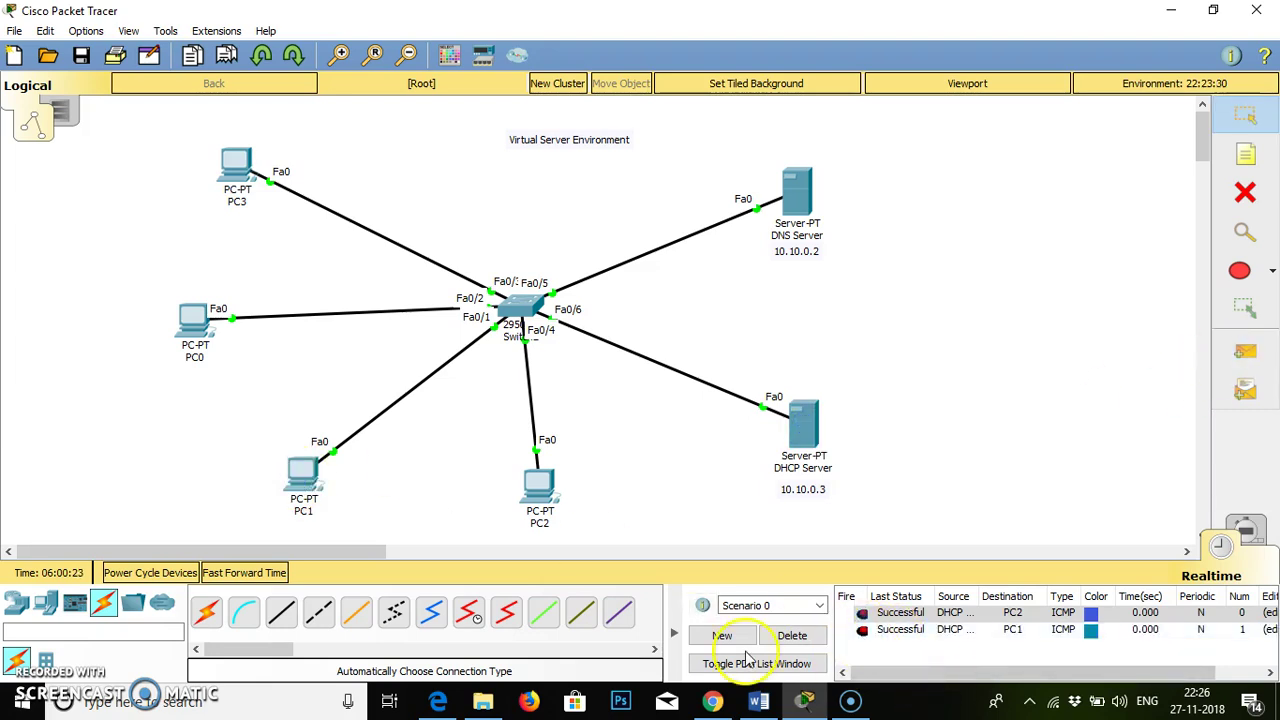
Delete the scenario's existing PDUs, and start a simple PDU with the DNS Server as its source.
click(792, 636)
click(1246, 350)
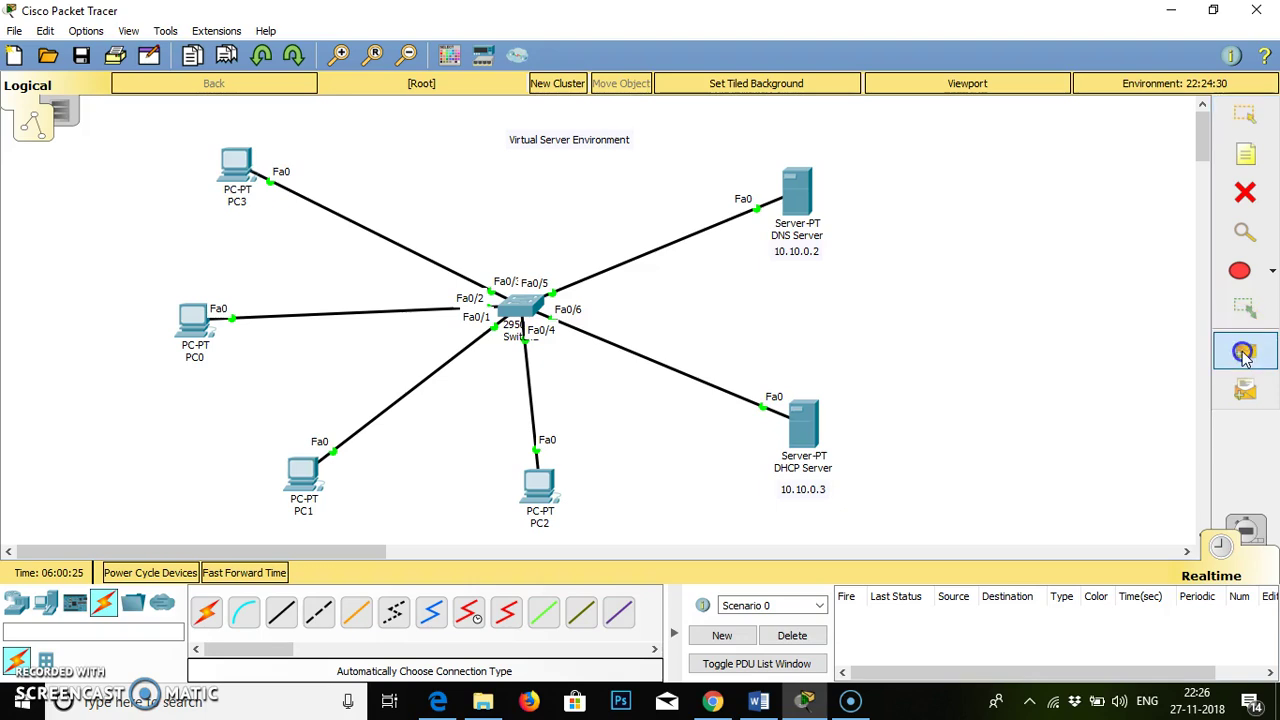
click(800, 199)
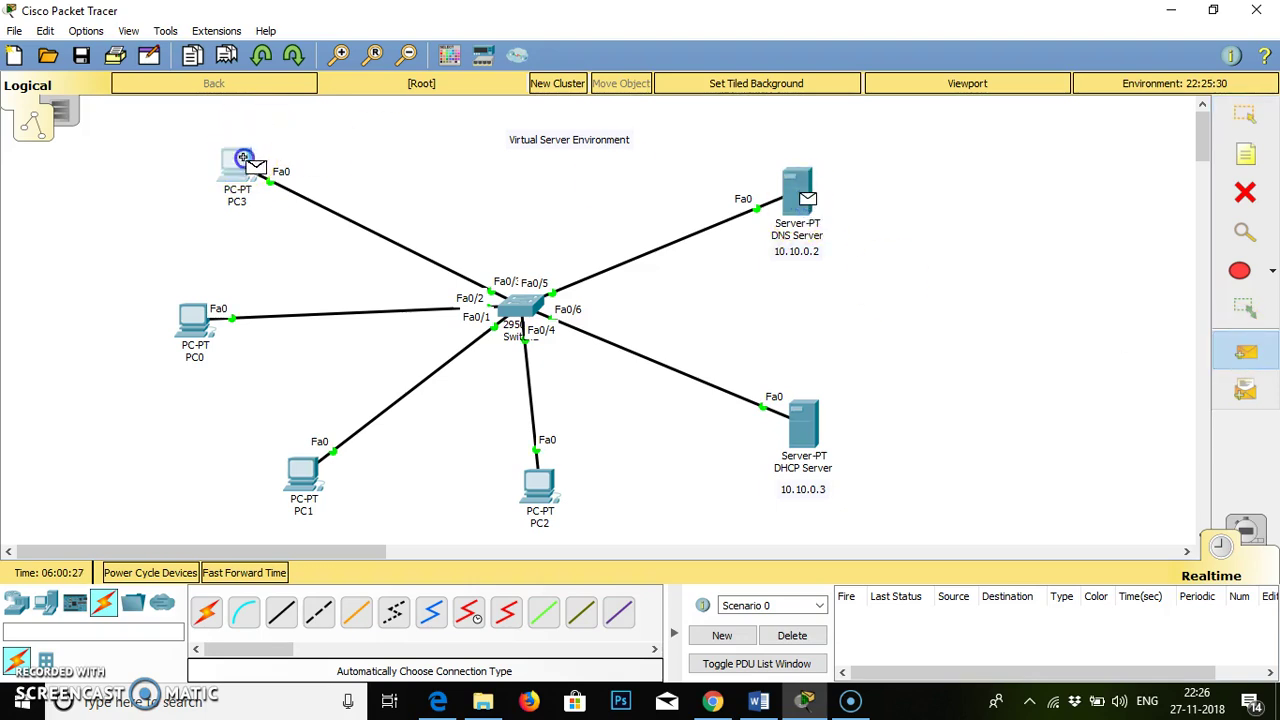